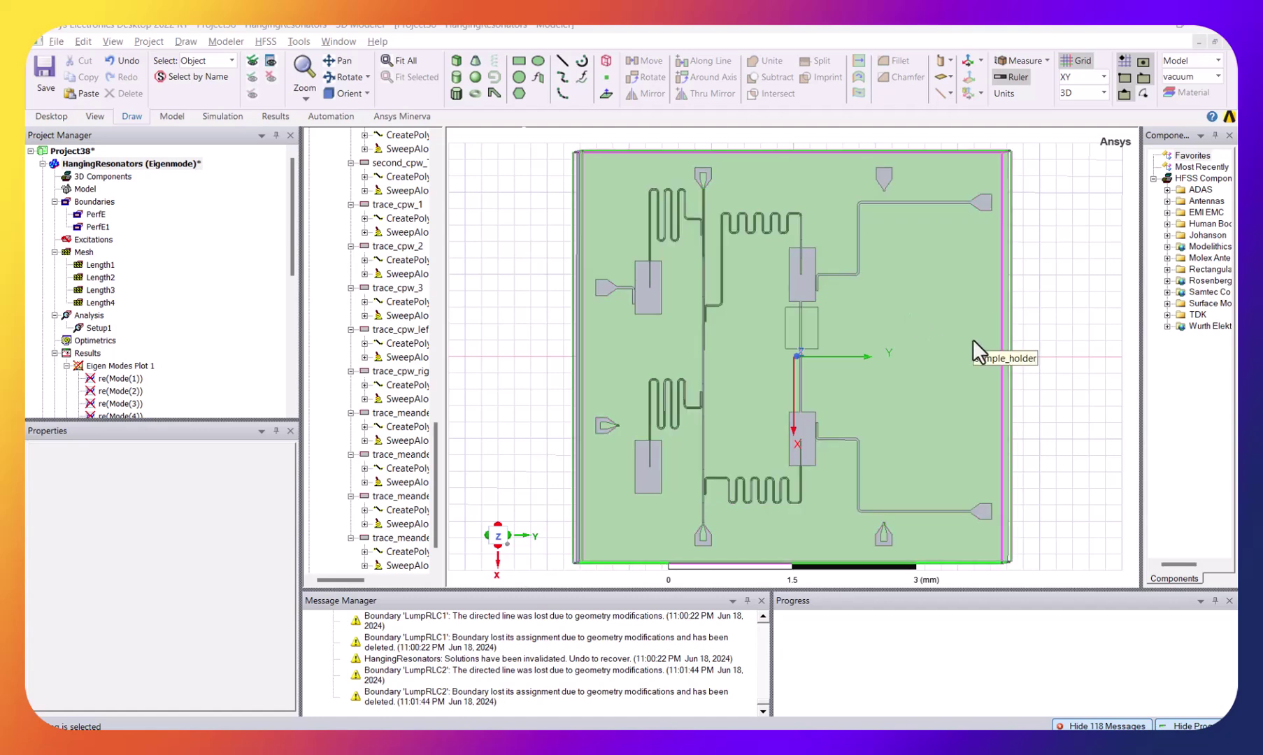
{"action": "left_click", "coordinate": [571, 314]}
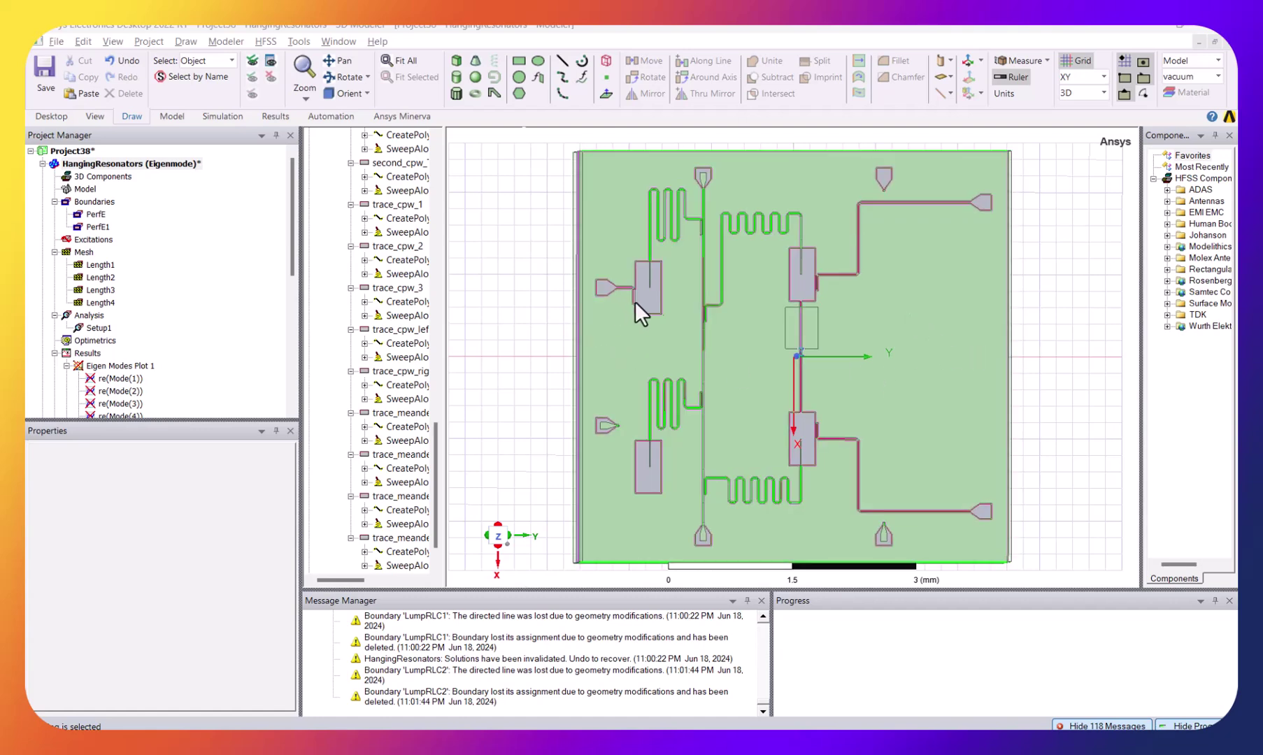
{"action": "left_click", "coordinate": [924, 230]}
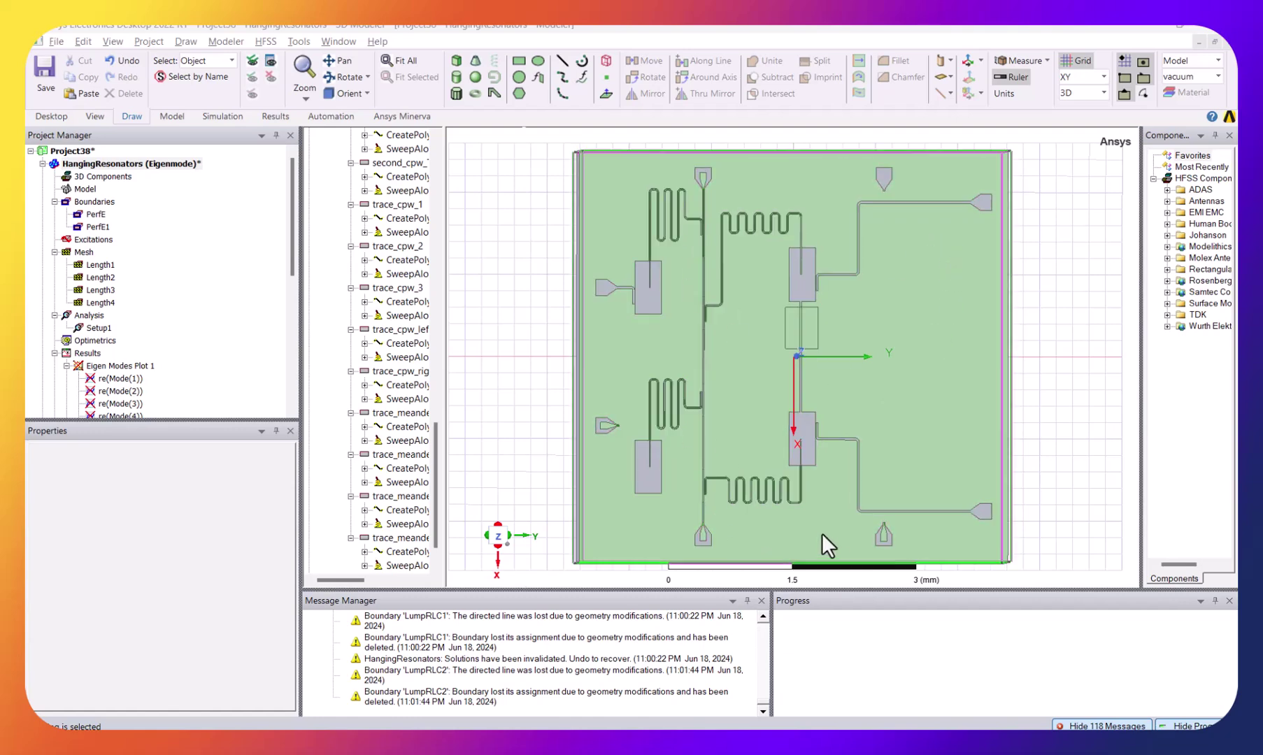
{"action": "left_click", "coordinate": [798, 538]}
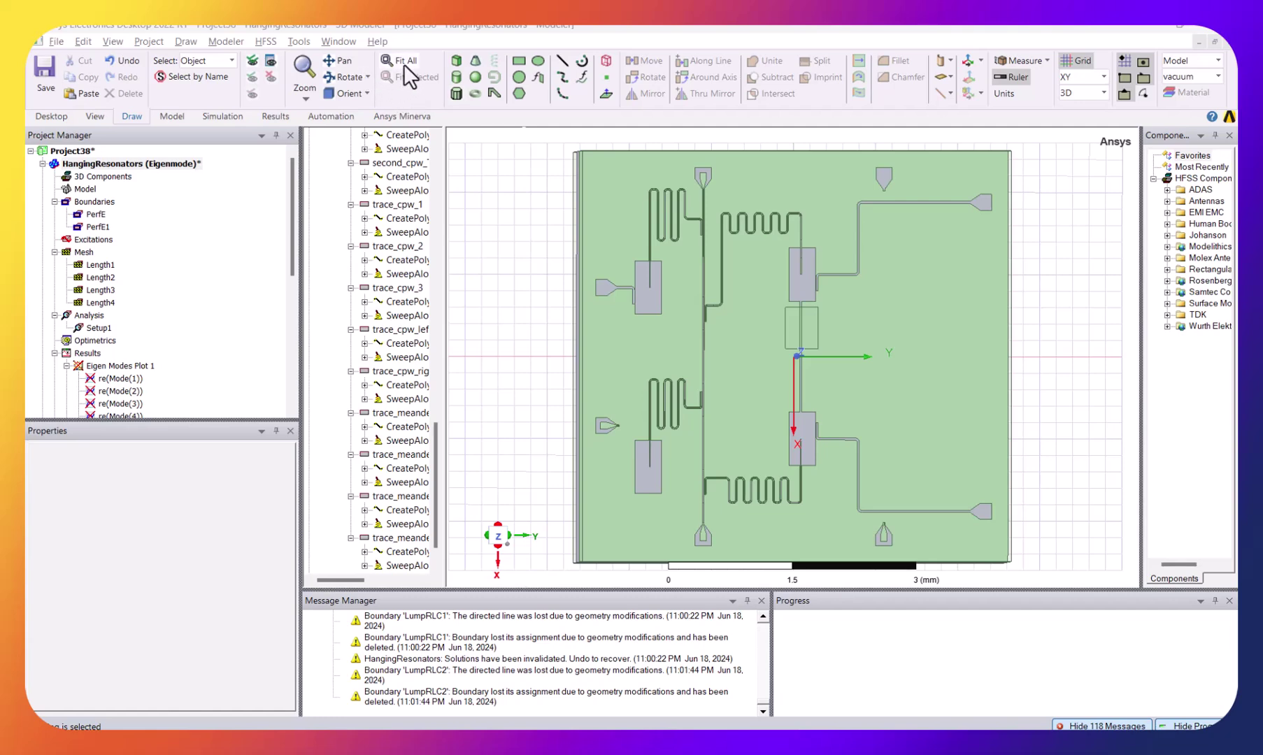
Draw a rectangle about 0.06 by 0.2 mm across the gap above the vertical feedline's upper launch pad, from the pocket's outer corner
{"action": "left_click", "coordinate": [339, 61]}
{"action": "left_click_drag", "start_coordinate": [577, 134], "coordinate": [588, 237]}
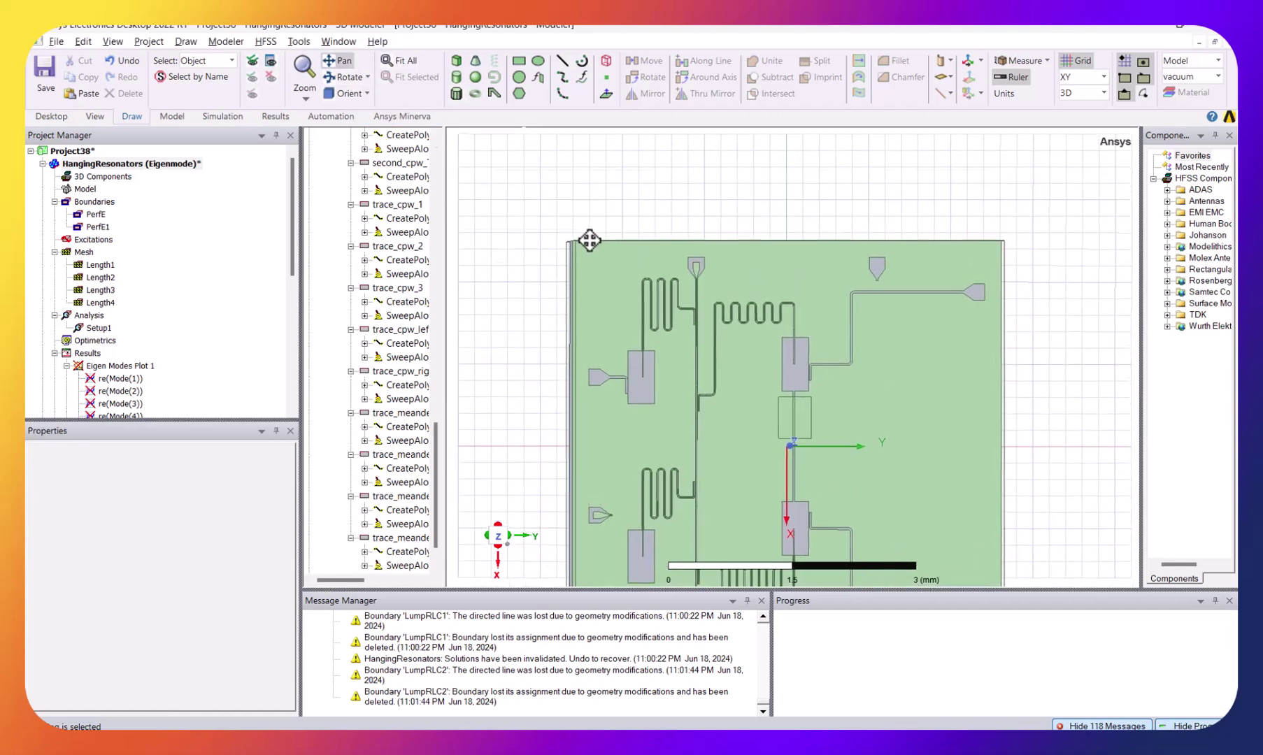
{"action": "scroll", "coordinate": [672, 276], "scroll_direction": "up", "scroll_amount": 6}
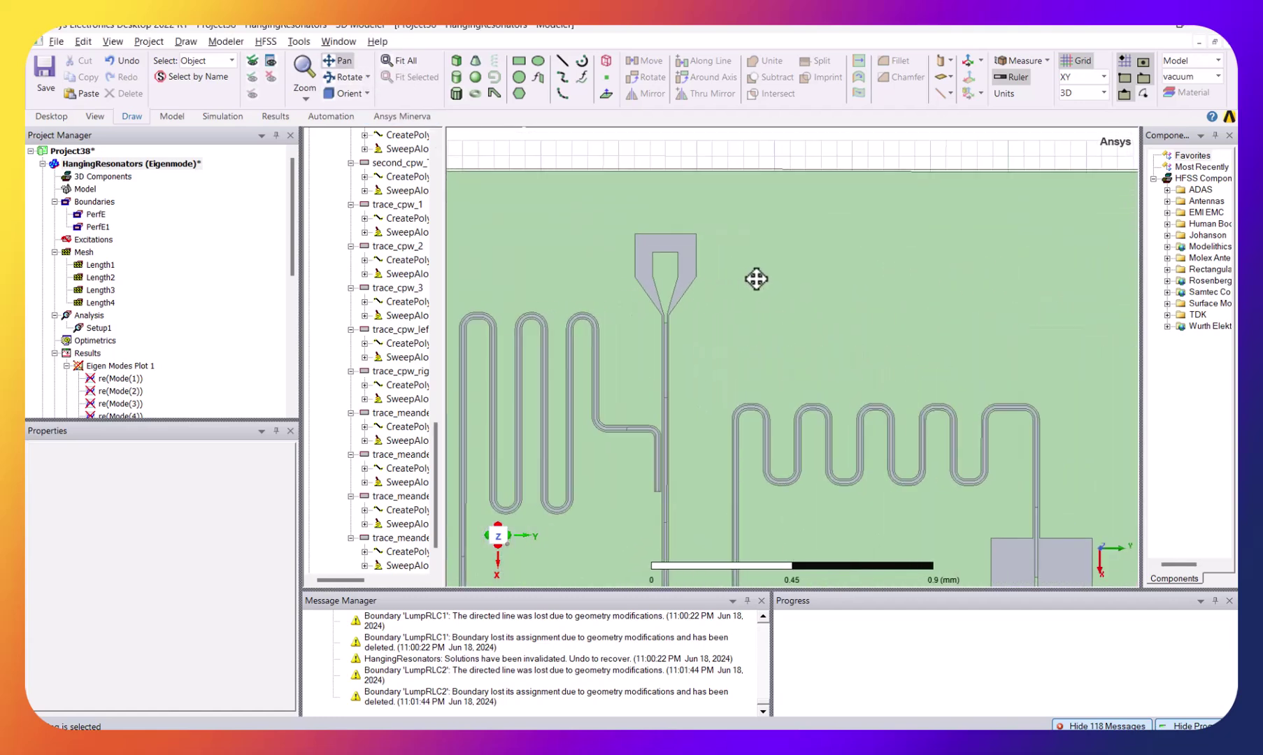
{"action": "left_click_drag", "start_coordinate": [665, 219], "coordinate": [784, 338]}
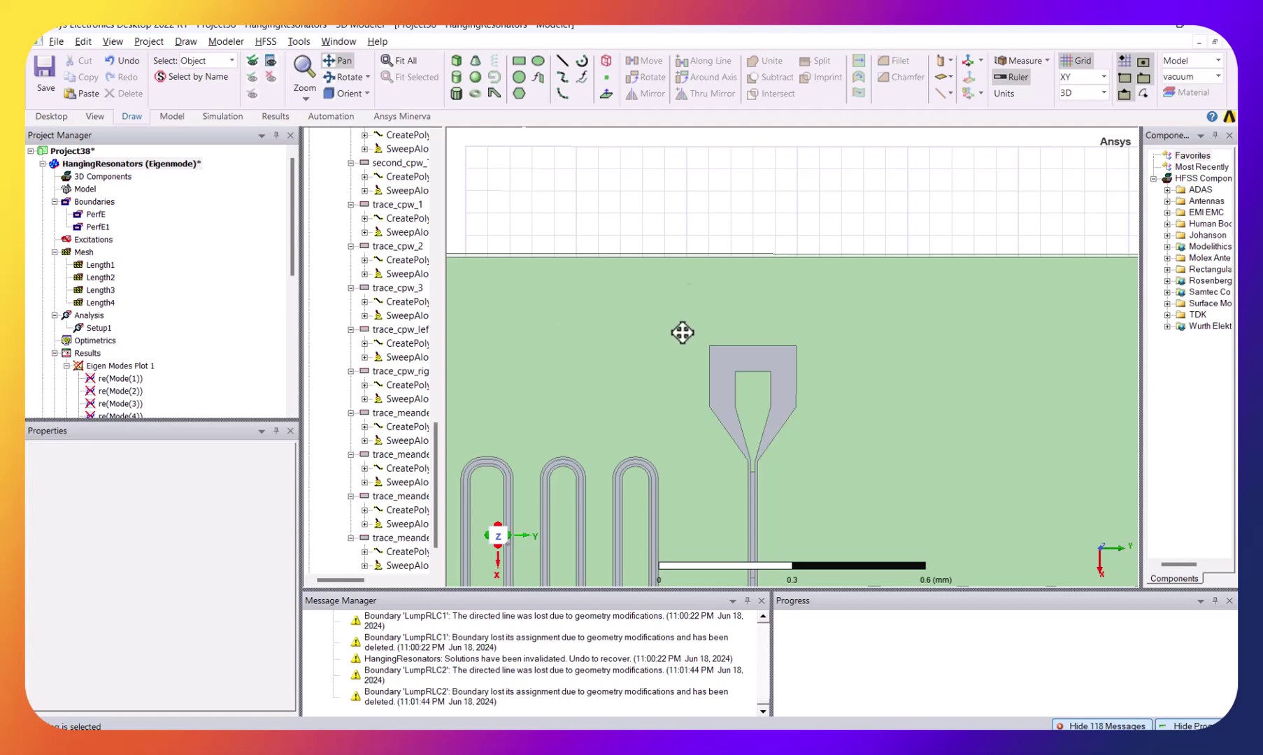
{"action": "left_click", "coordinate": [519, 61]}
{"action": "scroll", "coordinate": [725, 383], "scroll_direction": "up", "scroll_amount": 2}
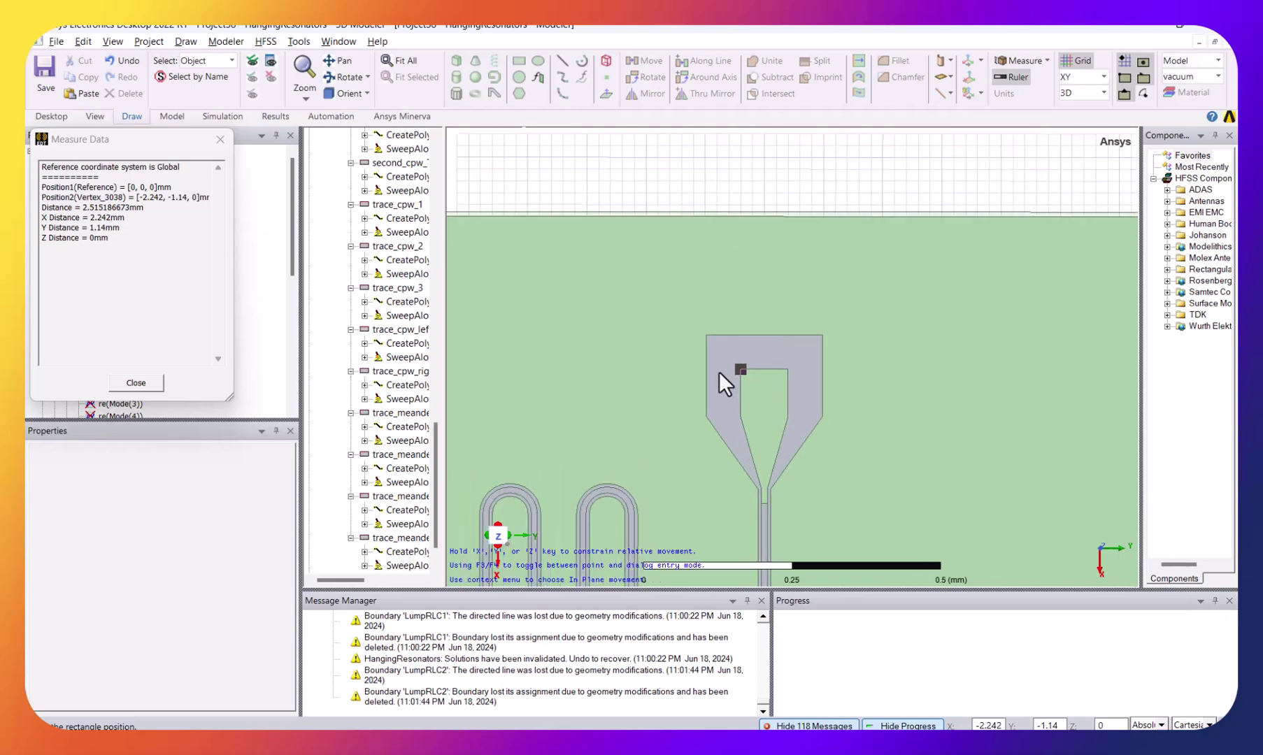
{"action": "scroll", "coordinate": [721, 372], "scroll_direction": "up", "scroll_amount": 2}
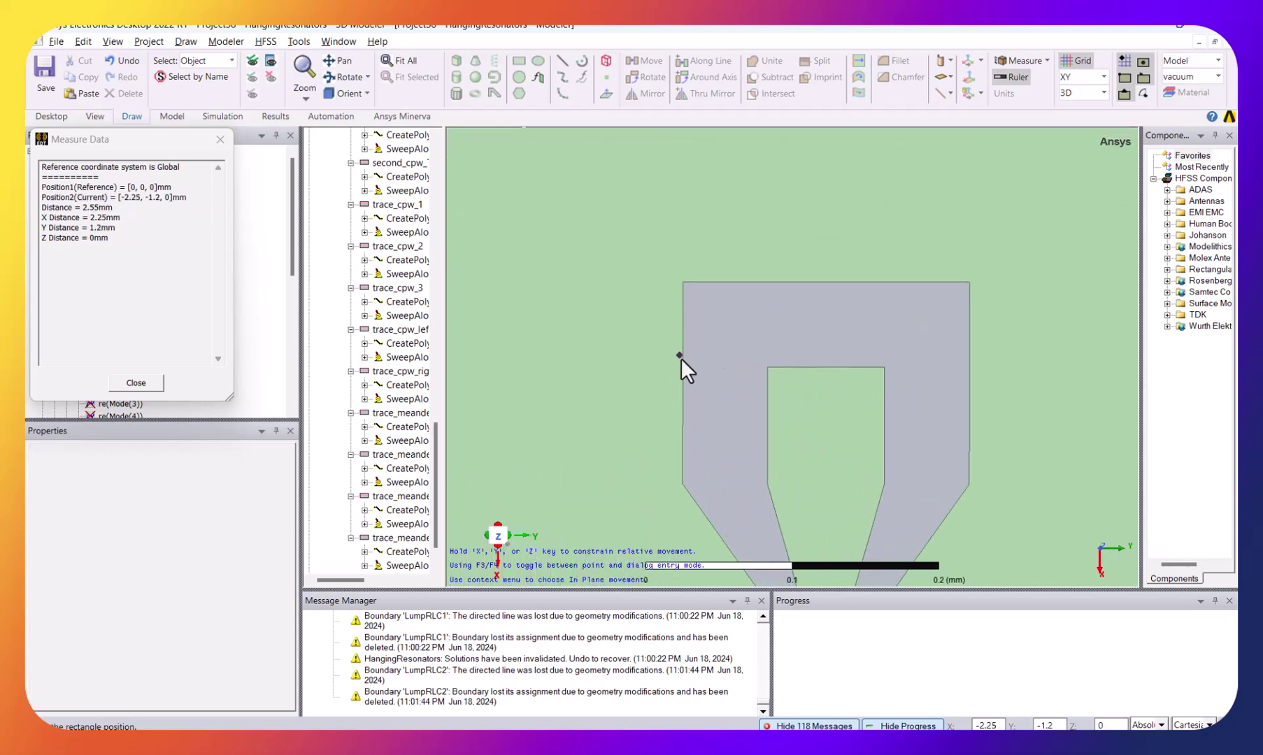
{"action": "left_click", "coordinate": [681, 292]}
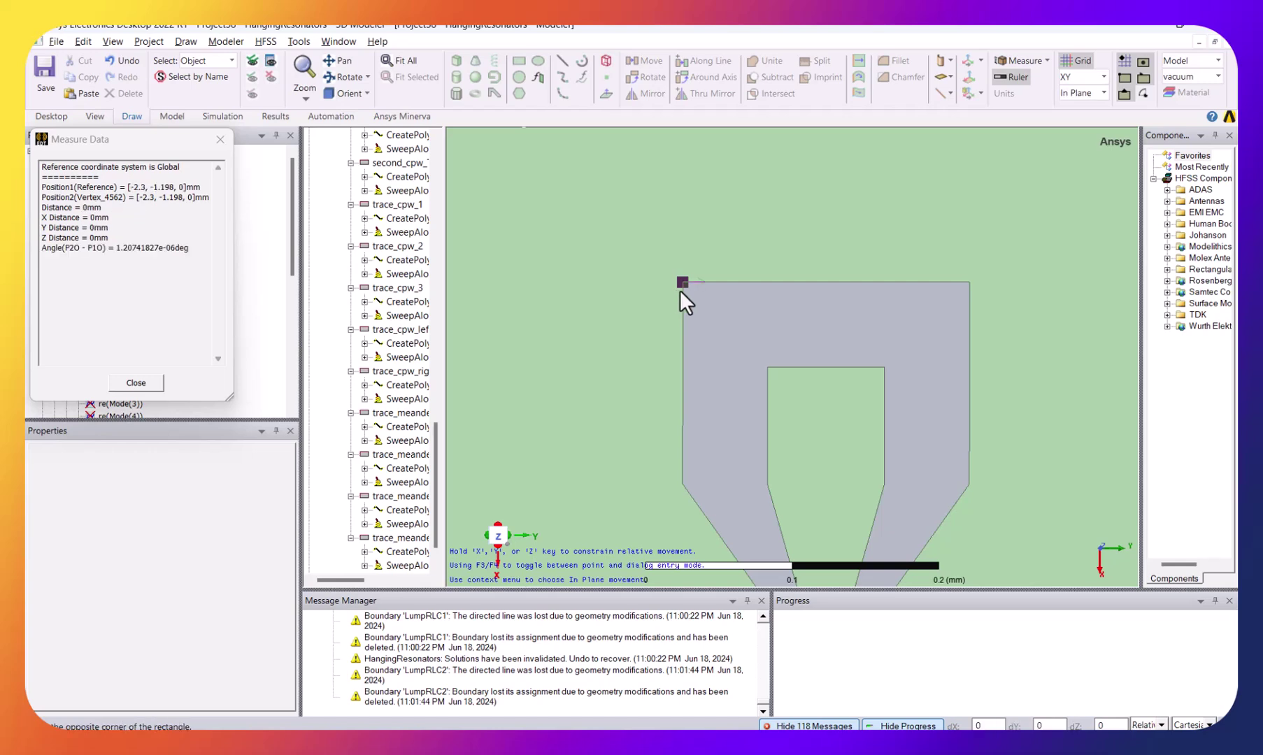
{"action": "scroll", "coordinate": [946, 369], "scroll_direction": "up", "scroll_amount": 1}
{"action": "scroll", "coordinate": [947, 369], "scroll_direction": "up", "scroll_amount": 1}
{"action": "scroll", "coordinate": [980, 364], "scroll_direction": "up", "scroll_amount": 1}
{"action": "scroll", "coordinate": [983, 364], "scroll_direction": "up", "scroll_amount": 1}
{"action": "scroll", "coordinate": [981, 369], "scroll_direction": "up", "scroll_amount": 1}
{"action": "scroll", "coordinate": [981, 368], "scroll_direction": "up", "scroll_amount": 1}
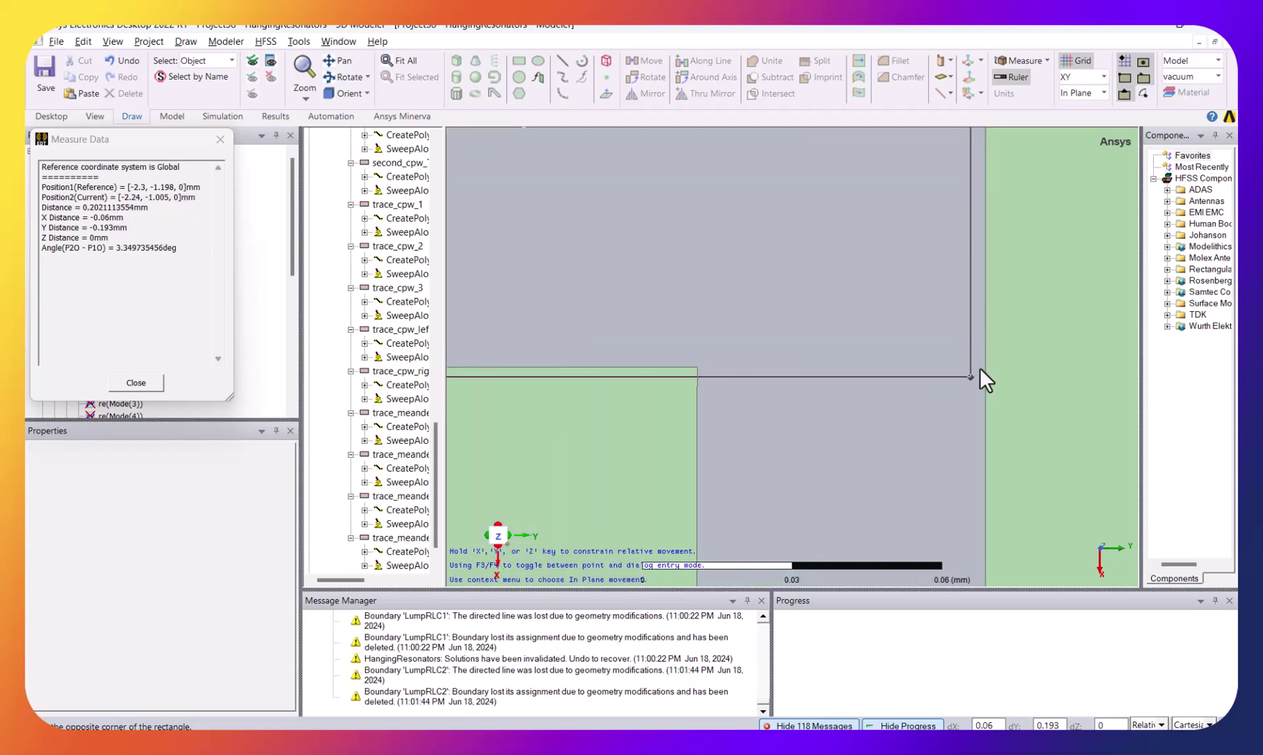
{"action": "scroll", "coordinate": [979, 358], "scroll_direction": "up", "scroll_amount": 2}
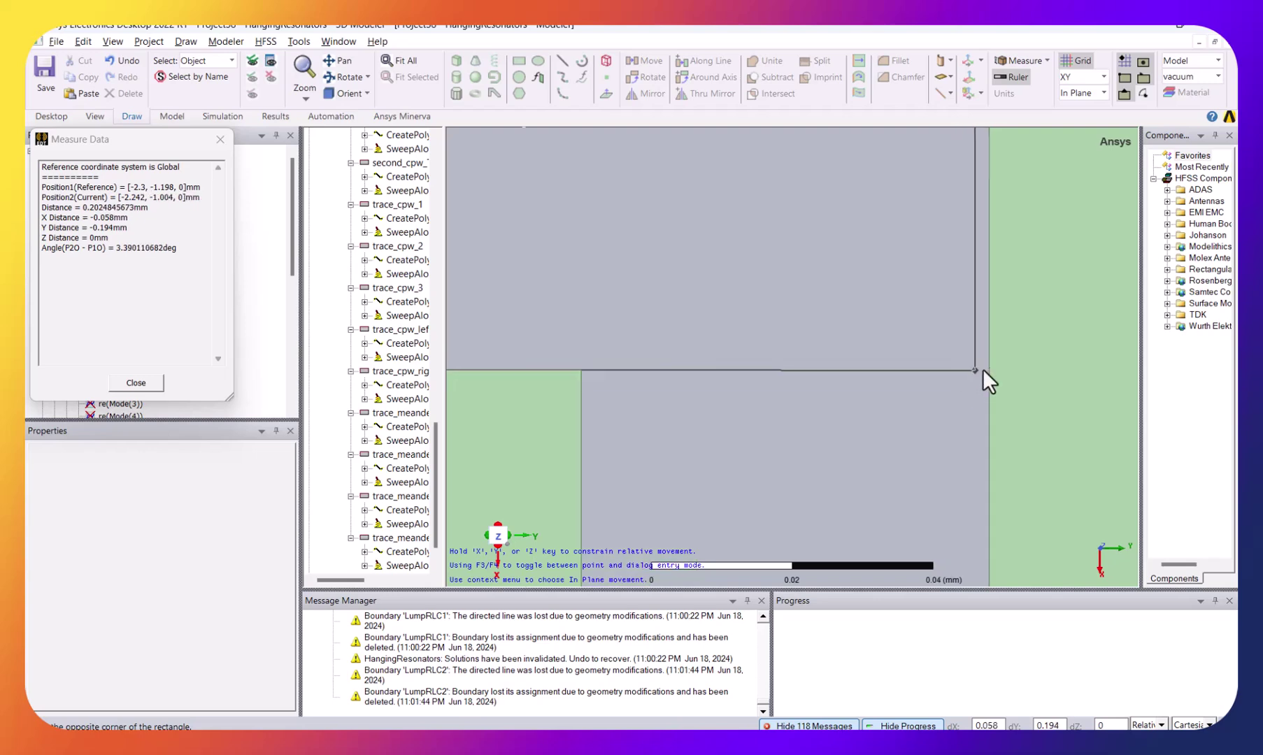
{"action": "left_click", "coordinate": [983, 369]}
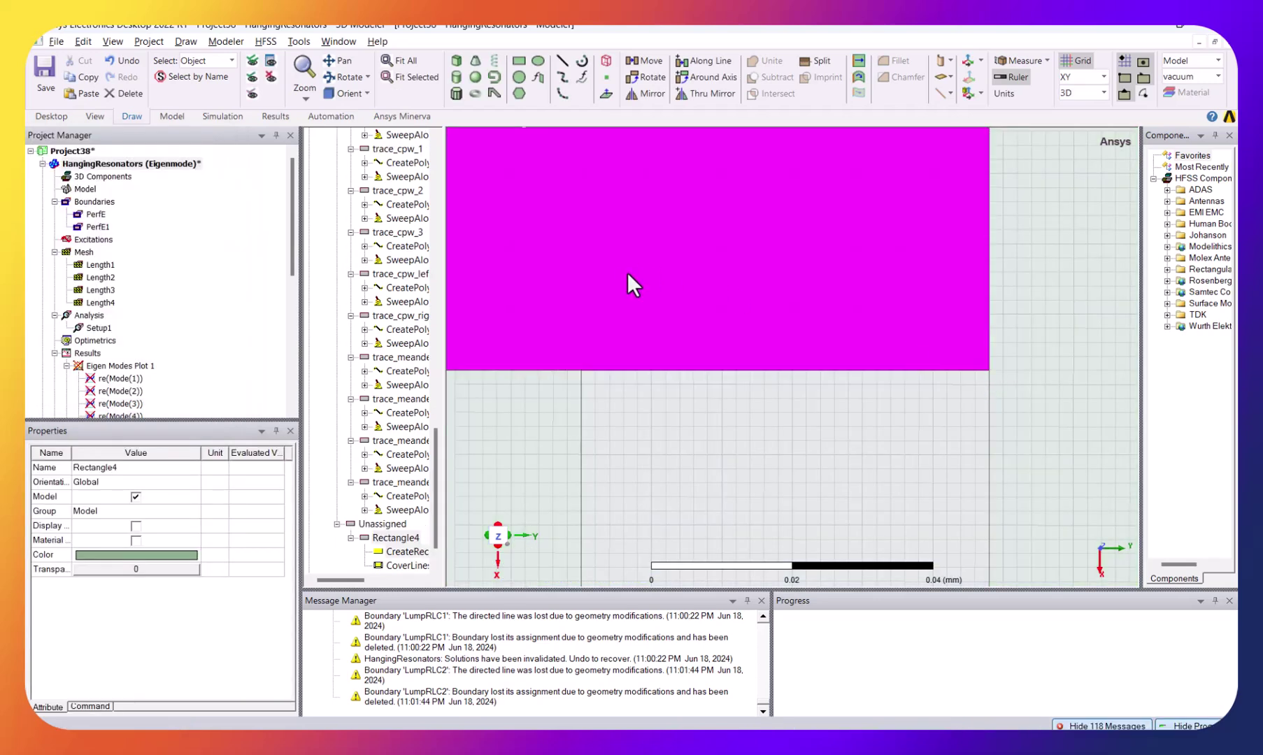
Start a parallel Lumped RLC boundary on the new rectangle with a resistance of 50 ohm
{"action": "scroll", "coordinate": [626, 287], "scroll_direction": "down", "scroll_amount": 3}
{"action": "right_click", "coordinate": [567, 254]}
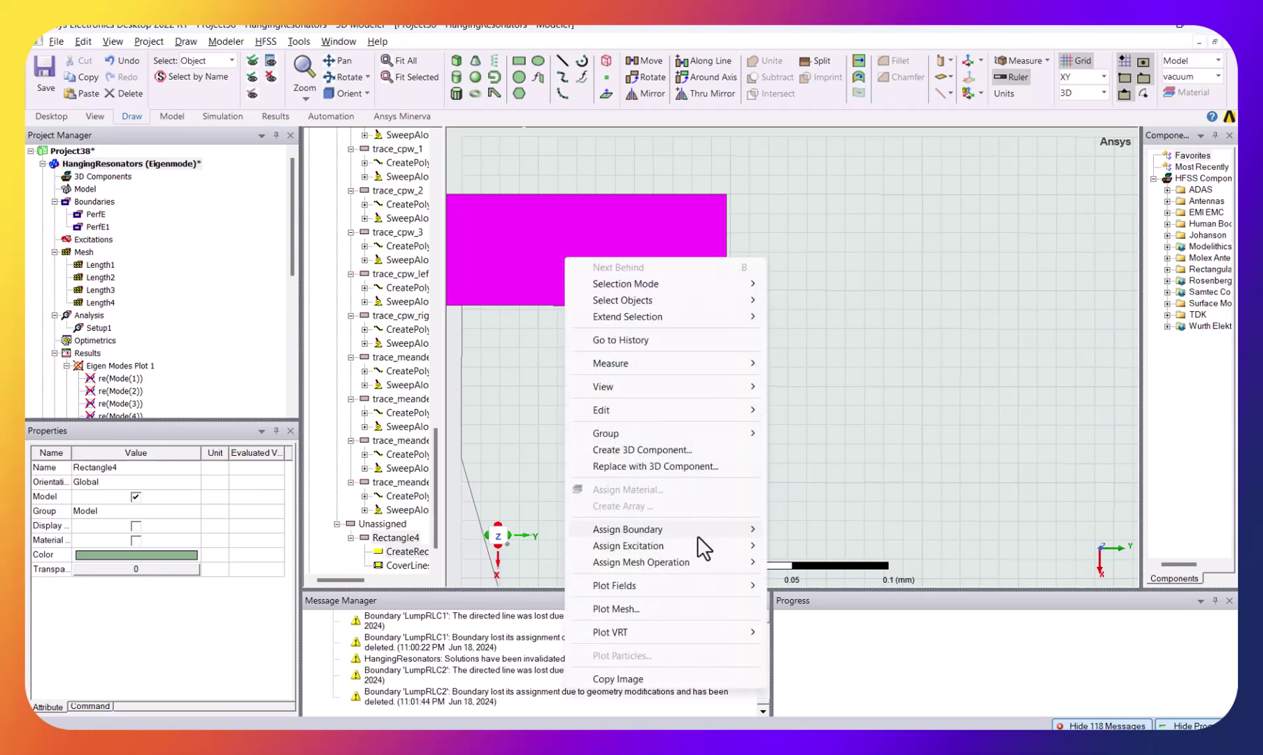
{"action": "mouse_move", "coordinate": [720, 532]}
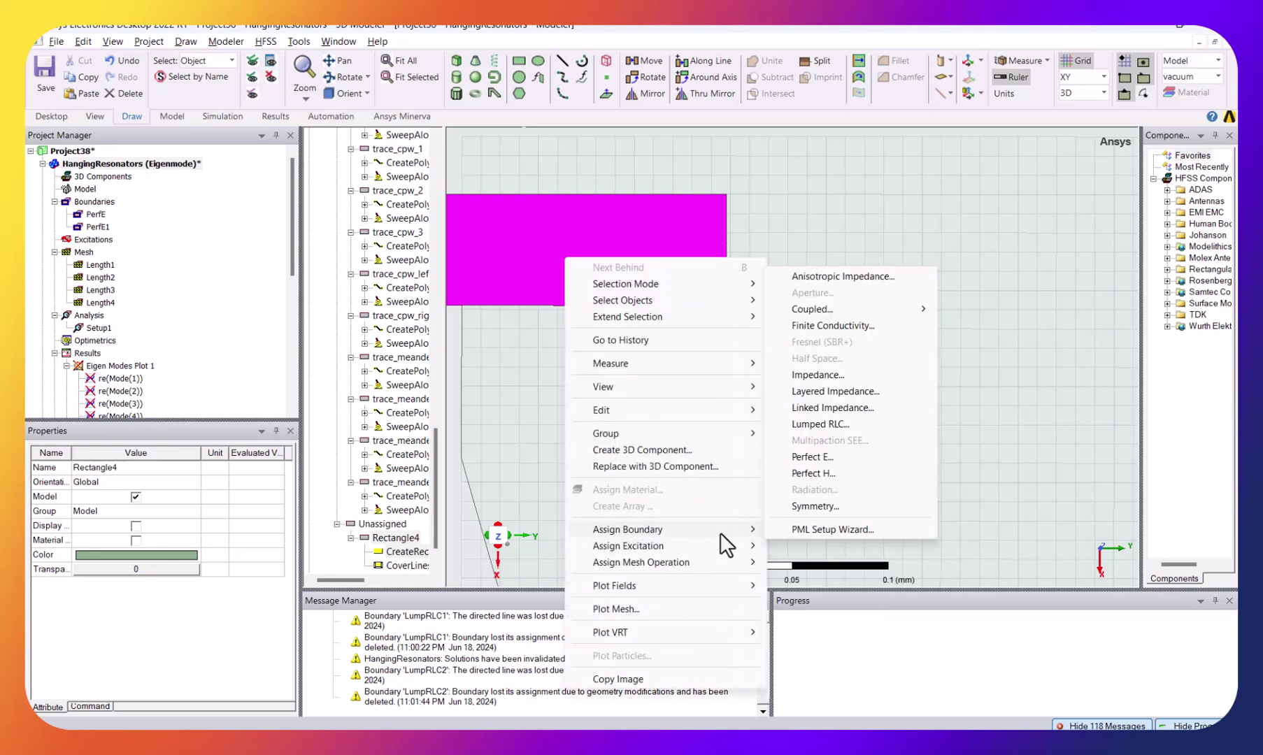
{"action": "left_click", "coordinate": [836, 428]}
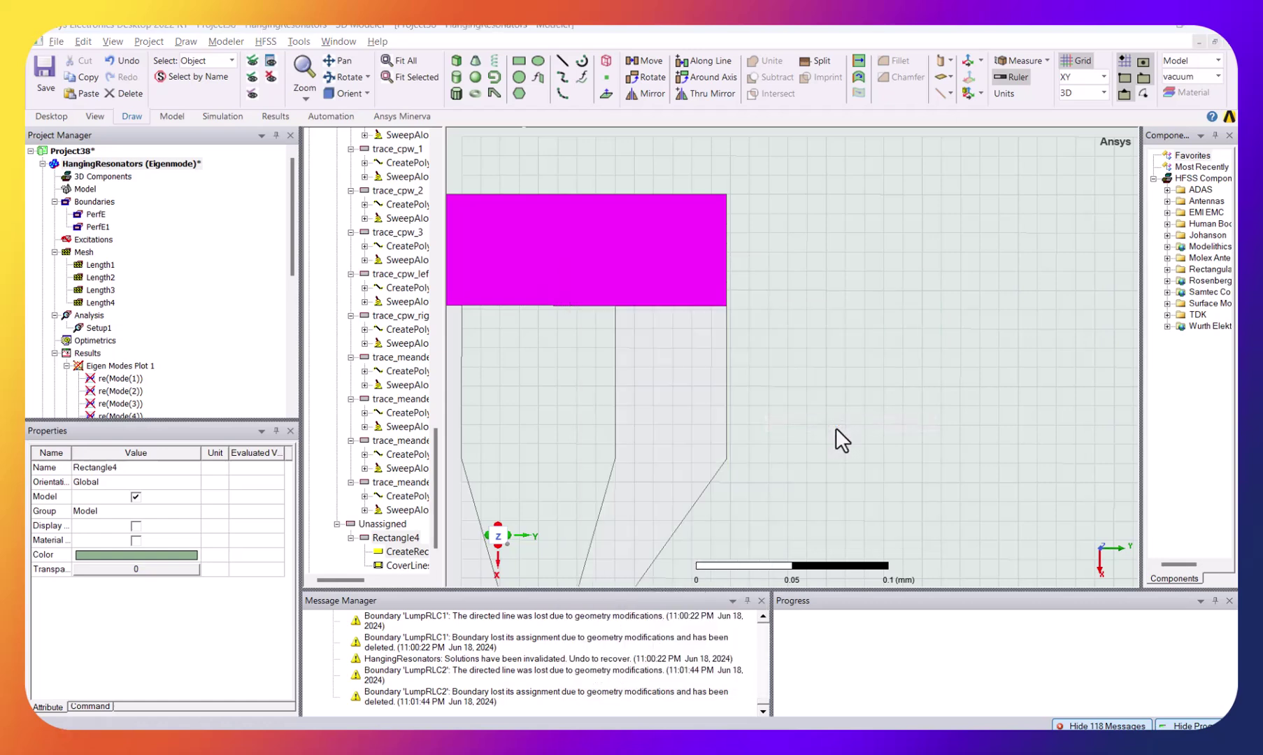
{"action": "left_click", "coordinate": [558, 344]}
{"action": "type", "text": "50"}
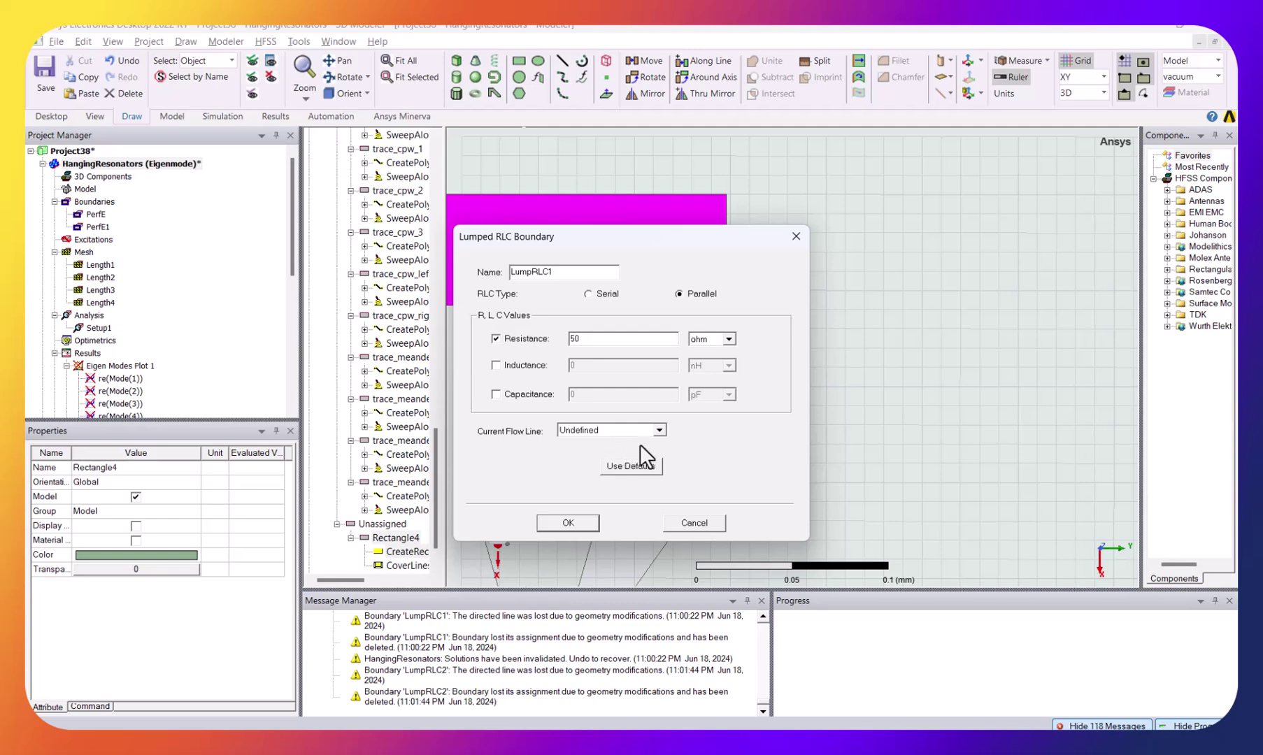
Define the boundary's current flow line from the gap's outer edge straight down to the launch pad side, and apply the boundary
{"action": "left_click", "coordinate": [659, 431]}
{"action": "left_click", "coordinate": [633, 453]}
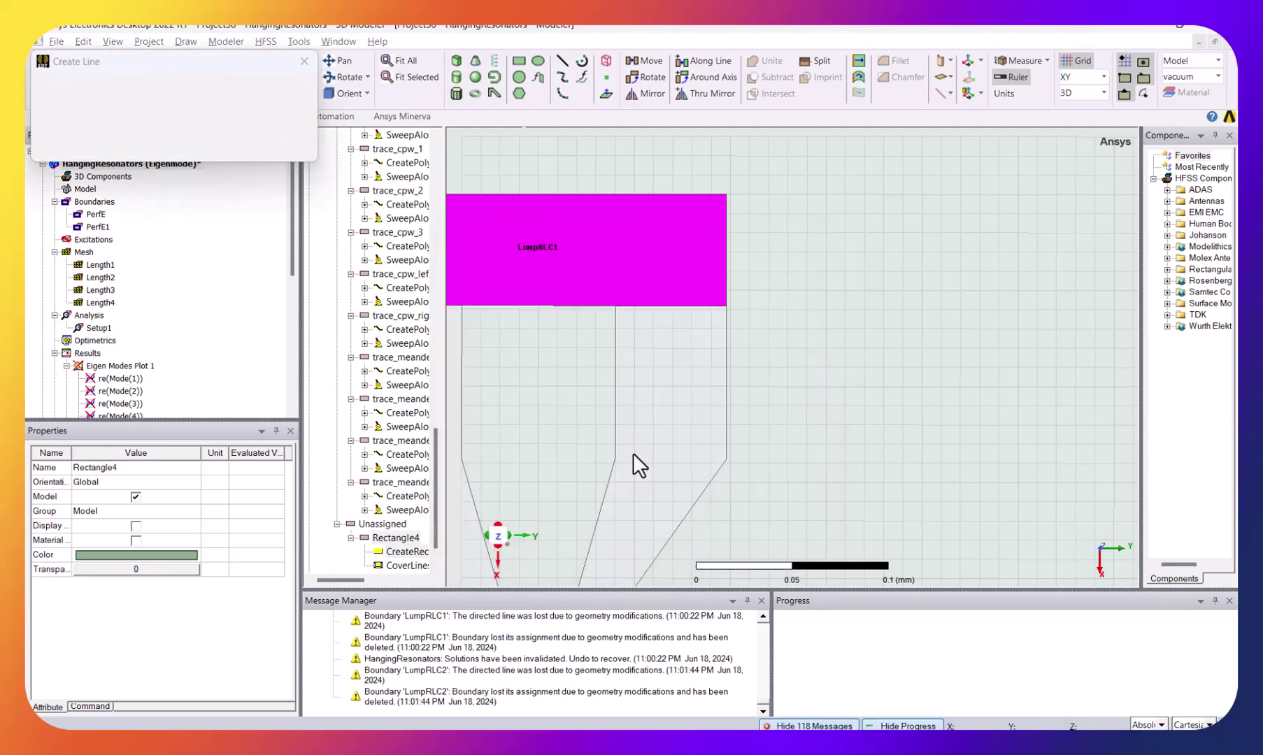
{"action": "left_click", "coordinate": [539, 197]}
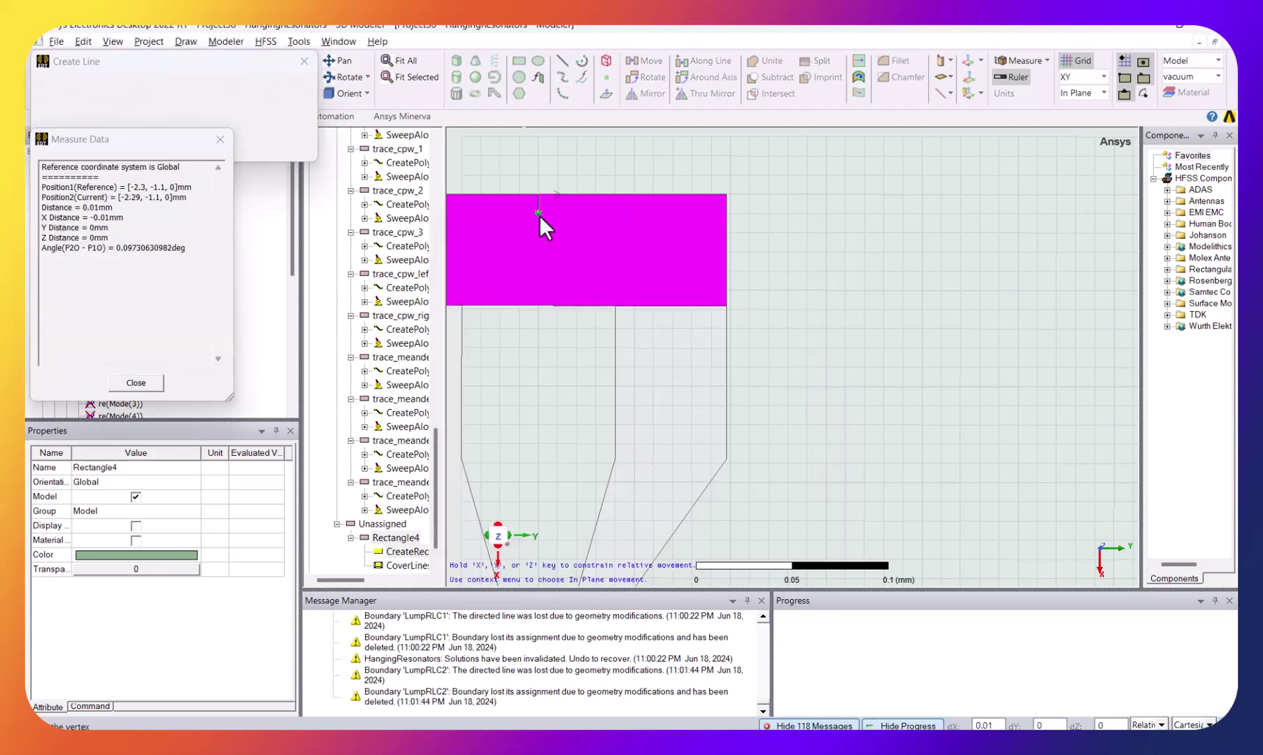
{"action": "scroll", "coordinate": [538, 221], "scroll_direction": "up", "scroll_amount": 5}
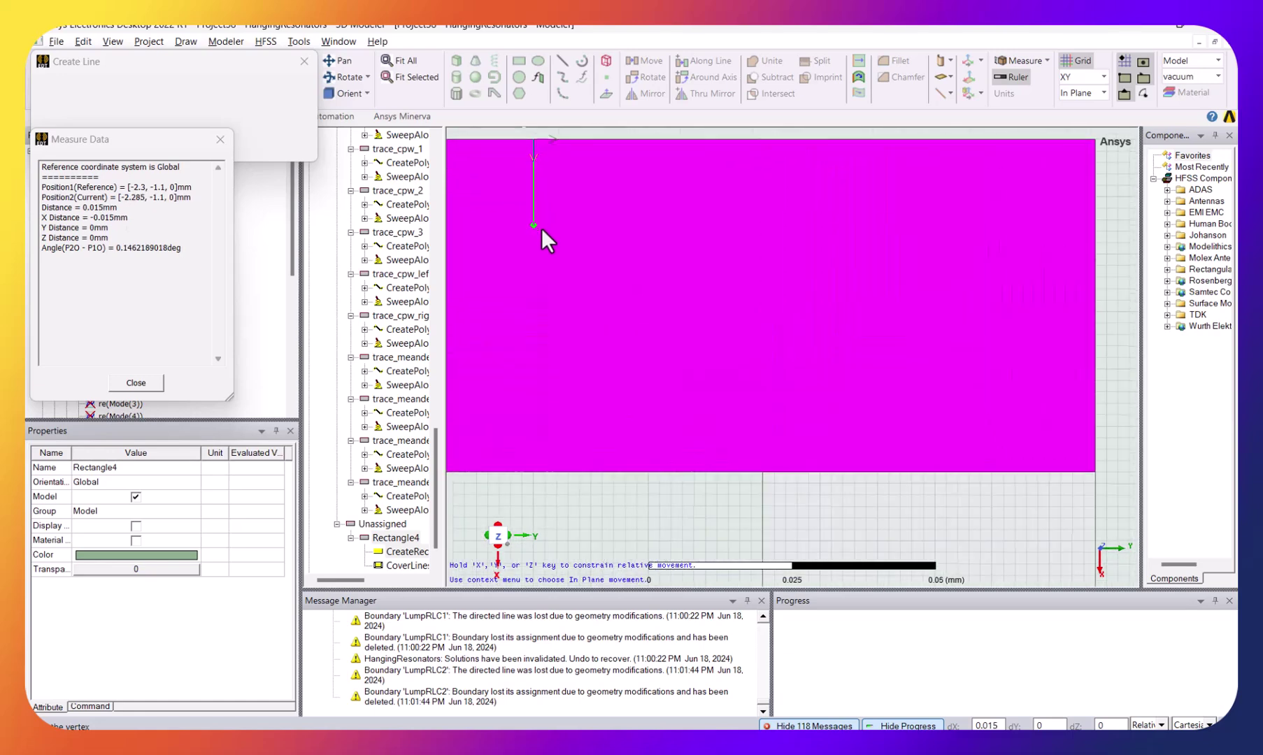
{"action": "left_click", "coordinate": [532, 468]}
{"action": "left_click", "coordinate": [579, 503]}
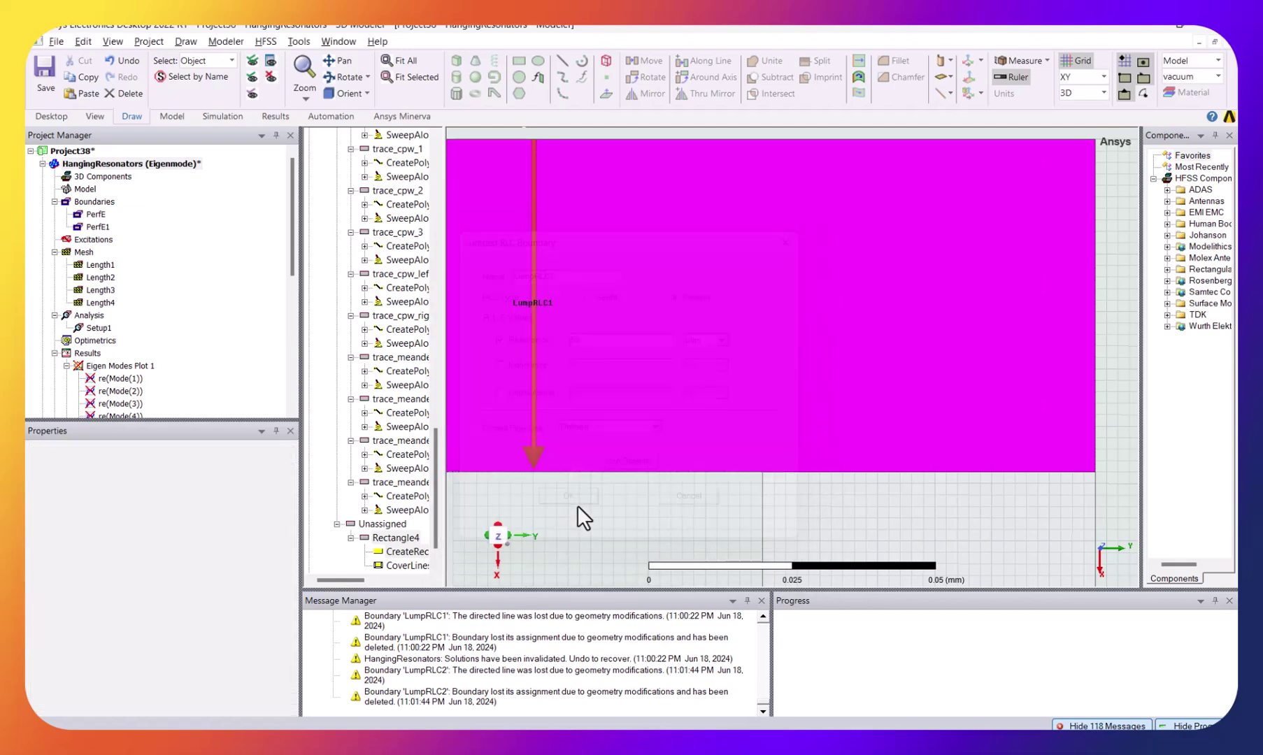
Draw a rectangle about 0.06 by 0.2 mm across the gap below the feedline's lower launch pad, from the pocket's outer corner
{"action": "scroll", "coordinate": [620, 395], "scroll_direction": "down", "scroll_amount": 5}
{"action": "scroll", "coordinate": [623, 392], "scroll_direction": "down", "scroll_amount": 2}
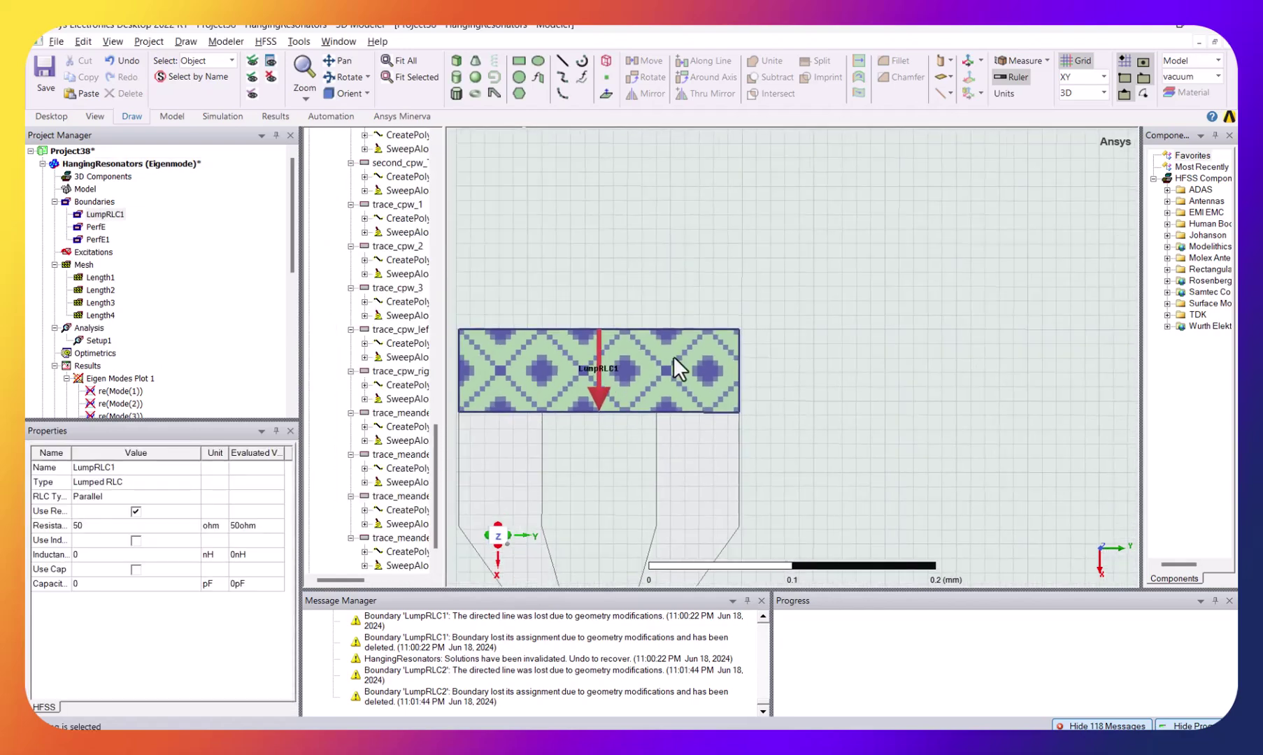
{"action": "scroll", "coordinate": [654, 398], "scroll_direction": "down", "scroll_amount": 4}
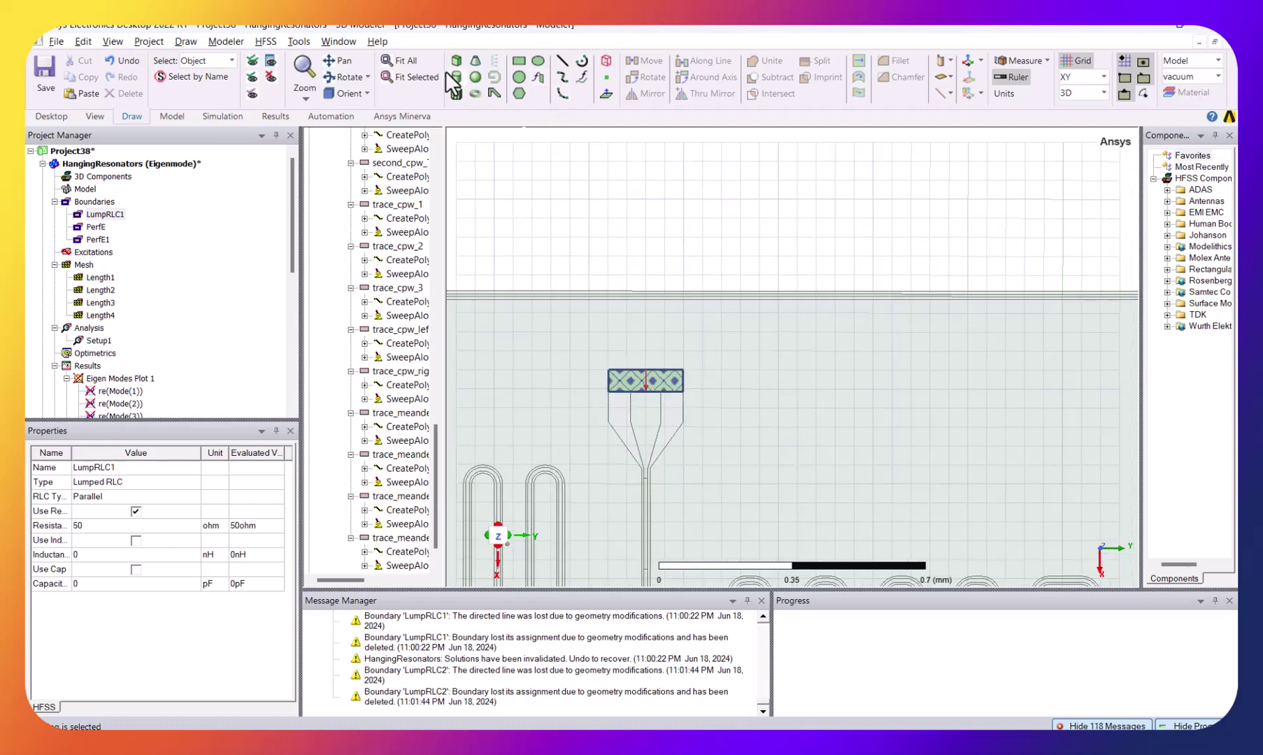
{"action": "left_click", "coordinate": [401, 60]}
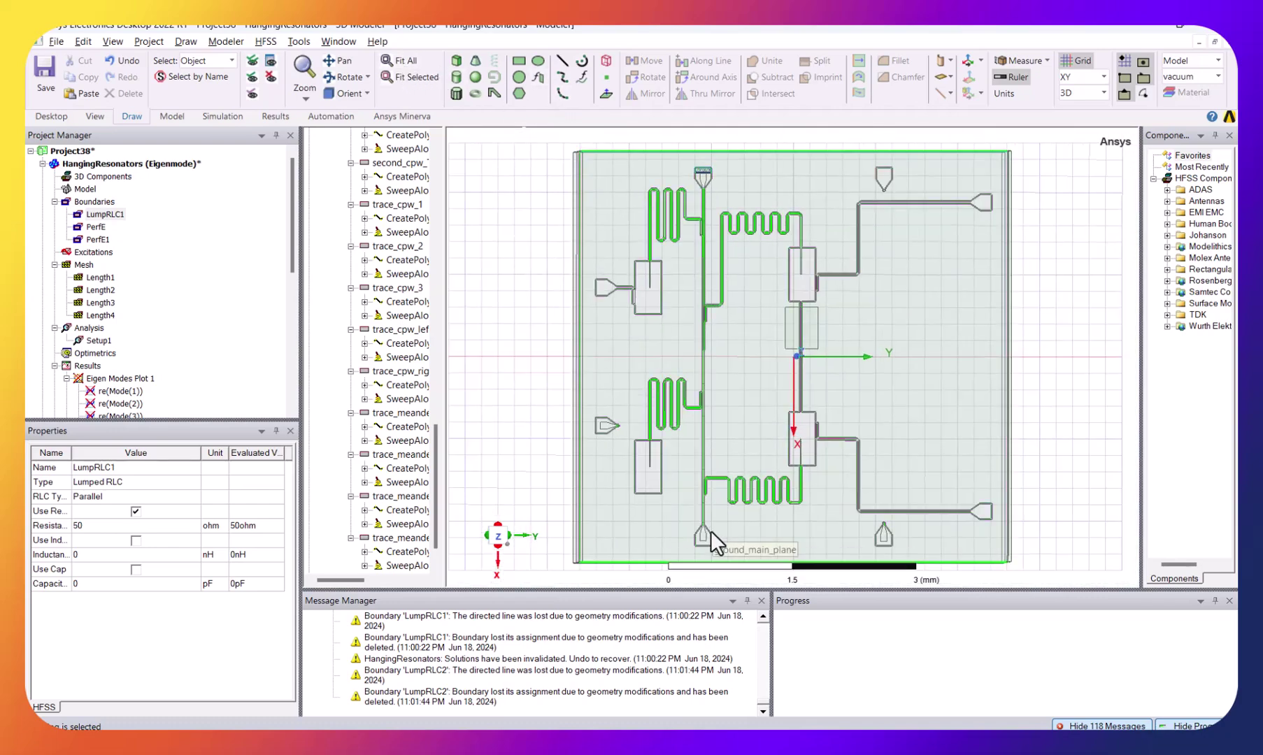
{"action": "scroll", "coordinate": [703, 540], "scroll_direction": "up", "scroll_amount": 3}
{"action": "scroll", "coordinate": [696, 549], "scroll_direction": "up", "scroll_amount": 6}
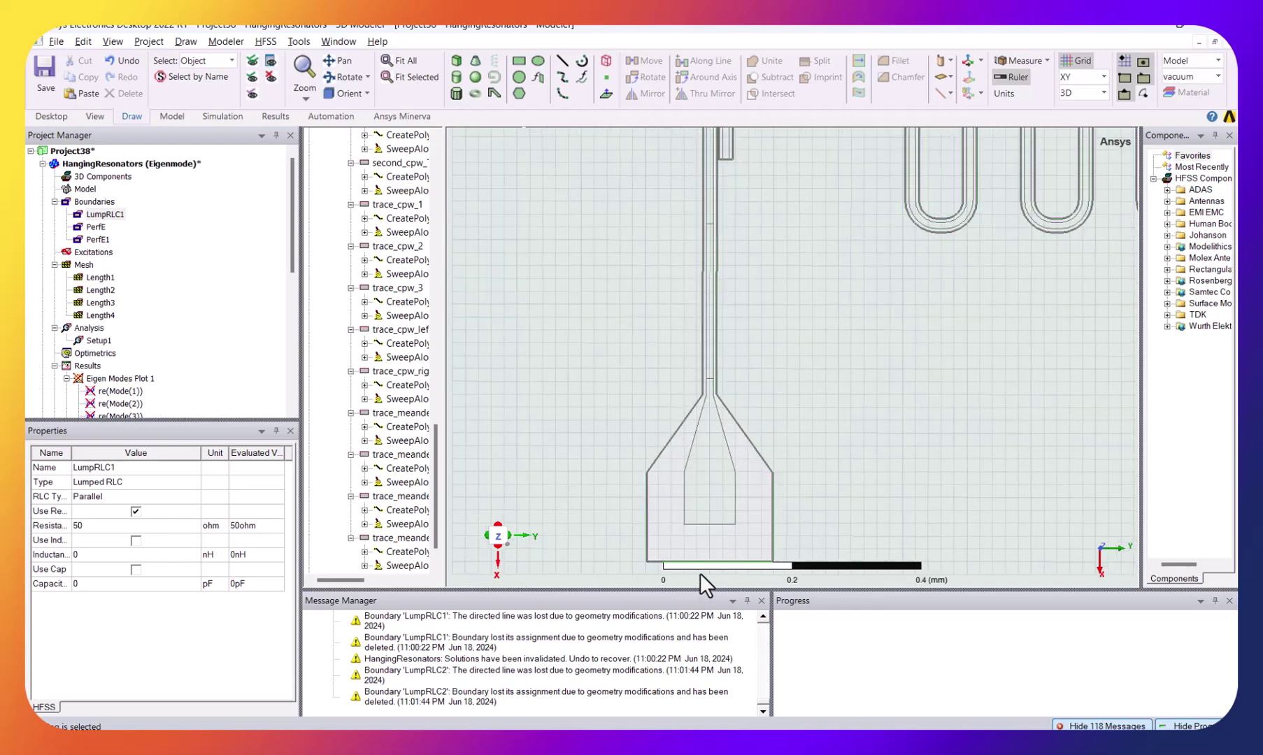
{"action": "scroll", "coordinate": [706, 566], "scroll_direction": "up", "scroll_amount": 2}
{"action": "scroll", "coordinate": [663, 479], "scroll_direction": "up", "scroll_amount": 2}
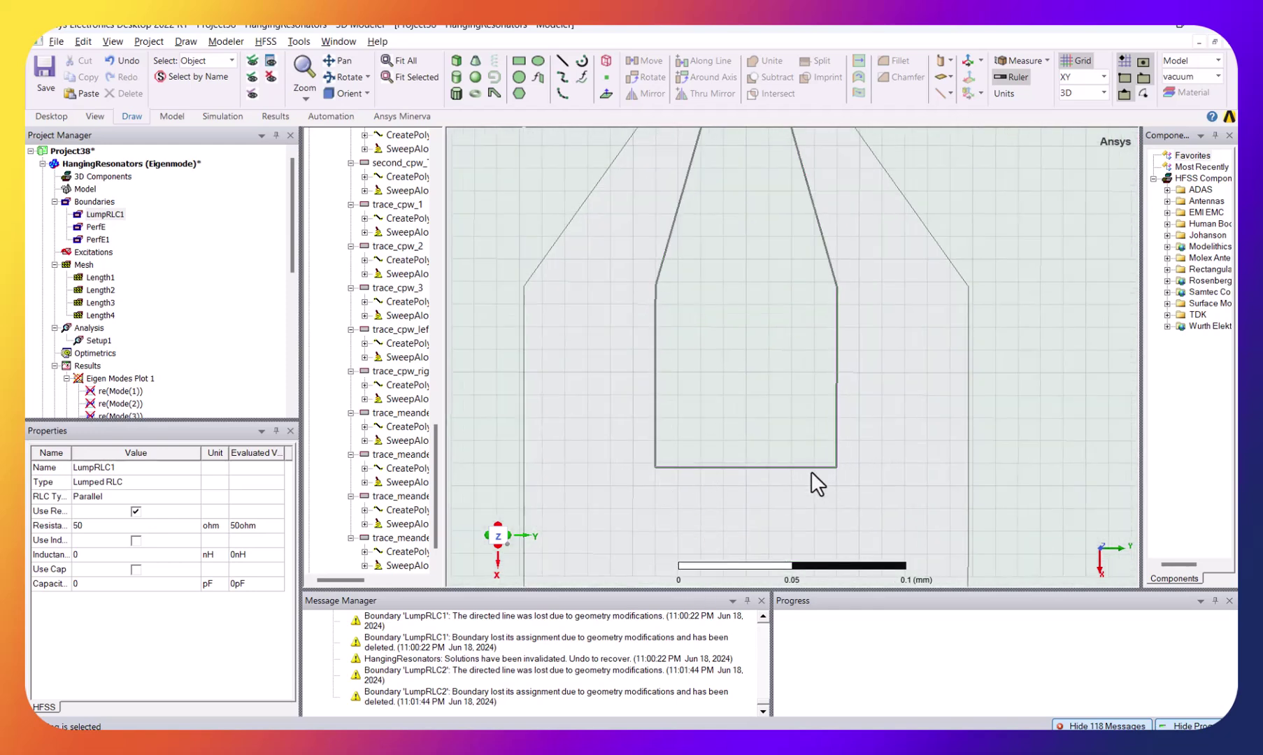
{"action": "left_click", "coordinate": [339, 61]}
{"action": "left_click_drag", "start_coordinate": [721, 360], "coordinate": [721, 251]}
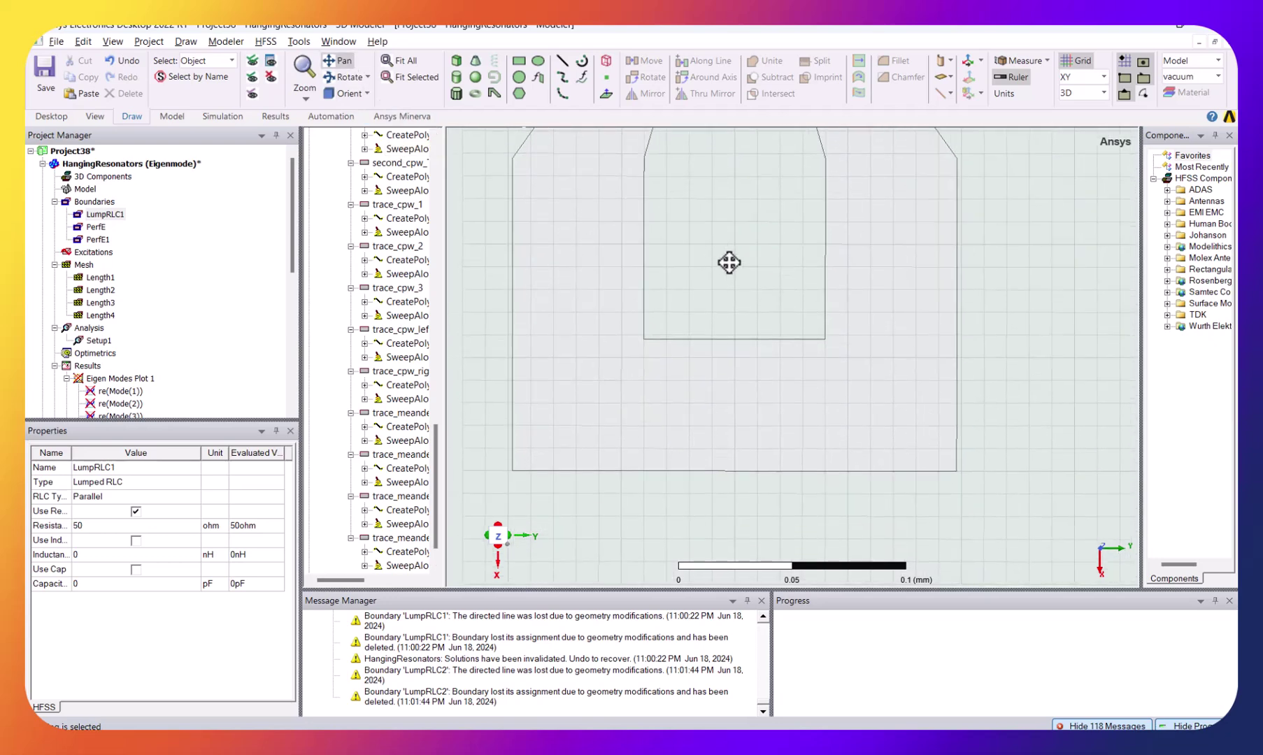
{"action": "key", "text": "Escape"}
{"action": "left_click", "coordinate": [519, 61]}
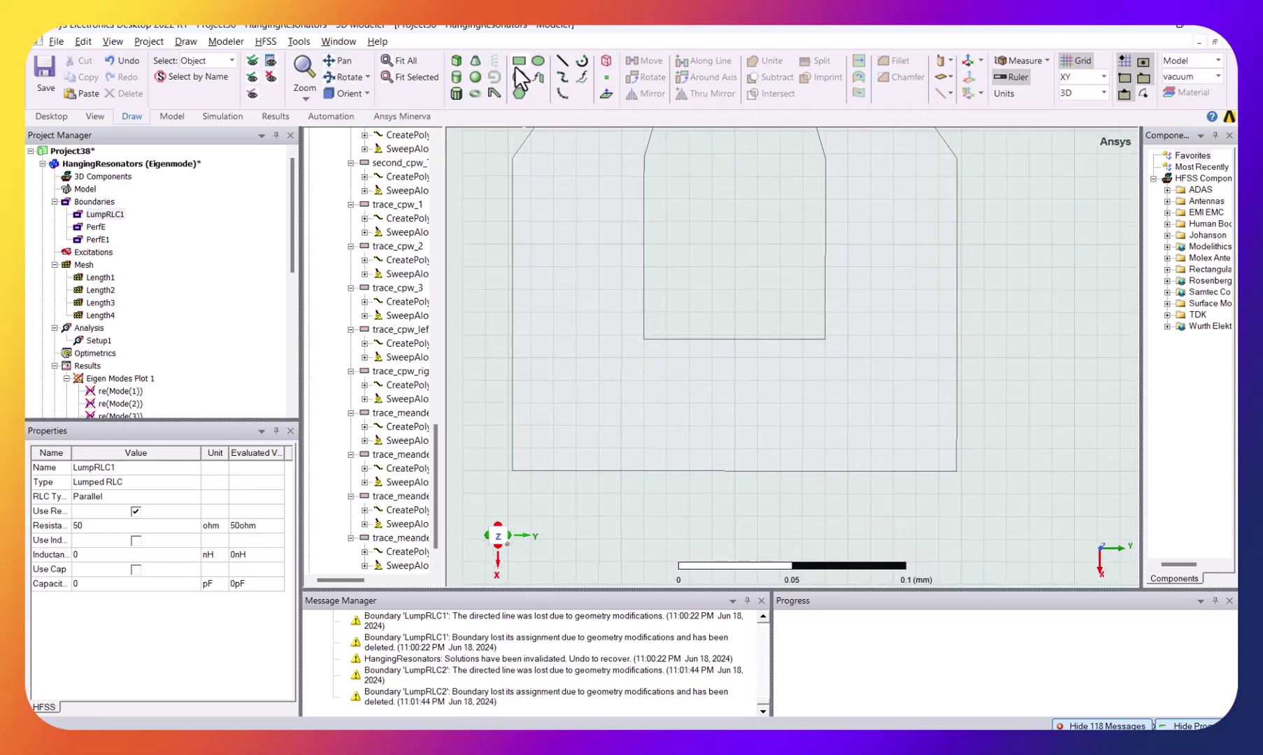
{"action": "left_click", "coordinate": [513, 471]}
{"action": "scroll", "coordinate": [938, 346], "scroll_direction": "up", "scroll_amount": 3}
{"action": "scroll", "coordinate": [924, 355], "scroll_direction": "up", "scroll_amount": 3}
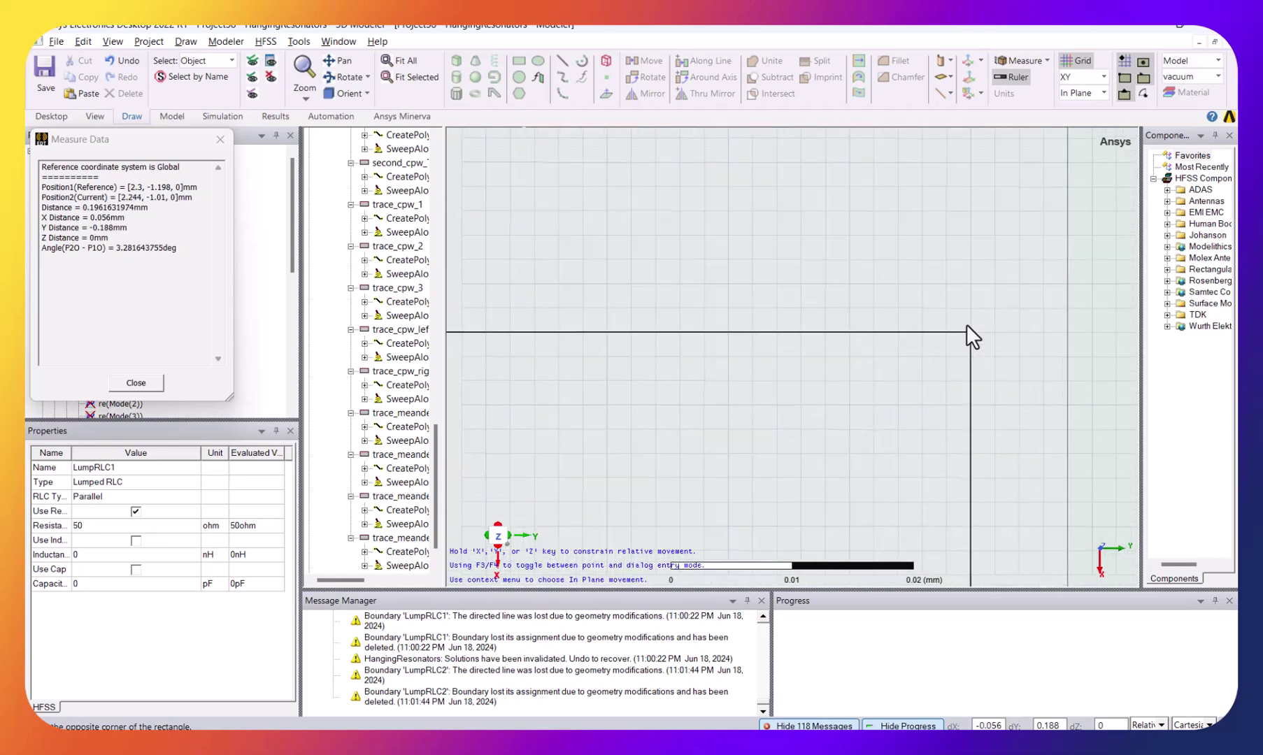
{"action": "left_click", "coordinate": [1066, 307]}
Start a parallel Lumped RLC boundary on the lower gap rectangle with a resistance of 50 ohm
{"action": "left_click", "coordinate": [341, 62]}
{"action": "left_click_drag", "start_coordinate": [597, 290], "coordinate": [964, 265]}
{"action": "scroll", "coordinate": [747, 360], "scroll_direction": "down", "scroll_amount": 3}
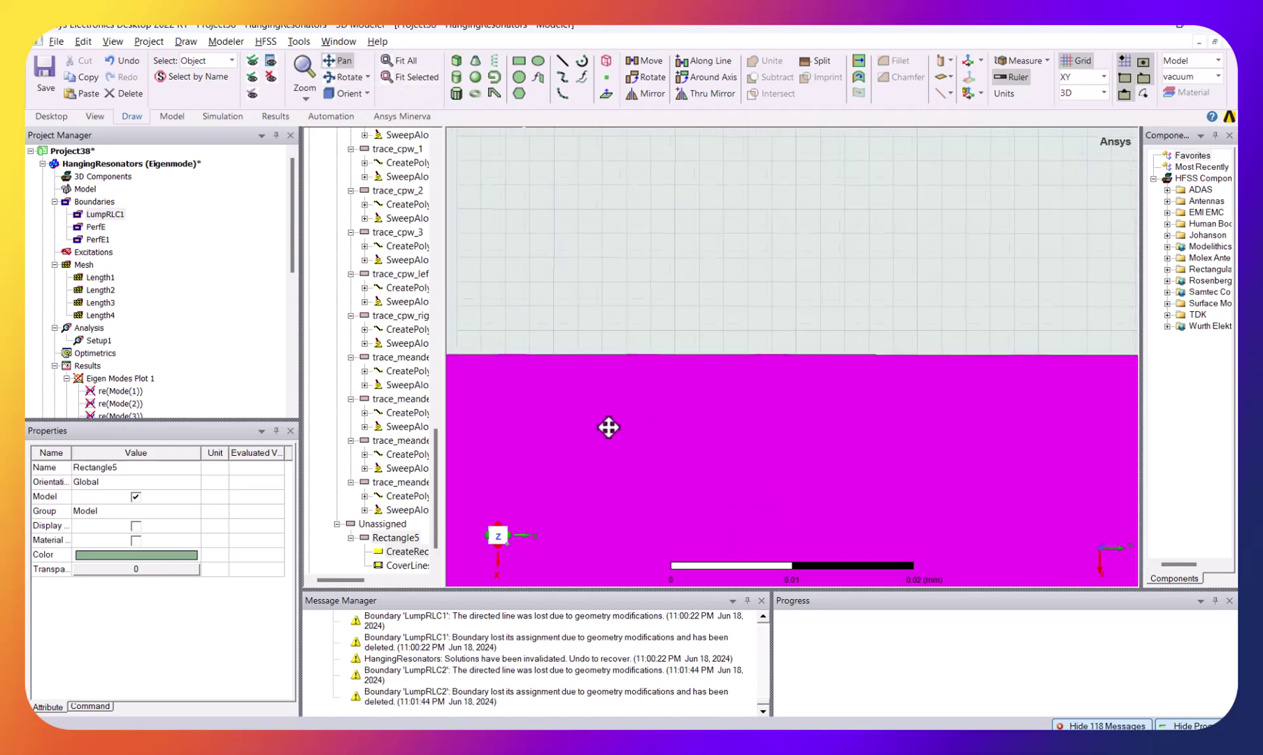
{"action": "left_click_drag", "start_coordinate": [888, 445], "coordinate": [781, 327]}
{"action": "right_click", "coordinate": [758, 272]}
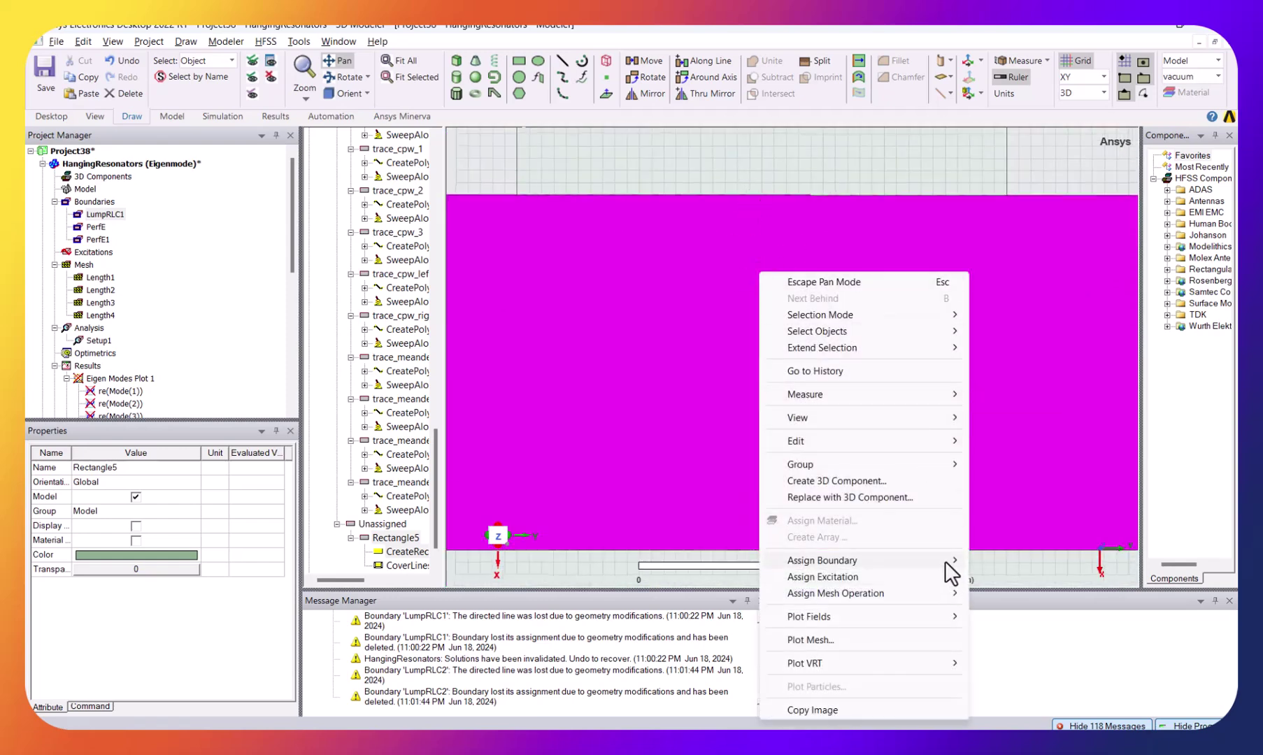
{"action": "mouse_move", "coordinate": [948, 561]}
{"action": "left_click", "coordinate": [1021, 454]}
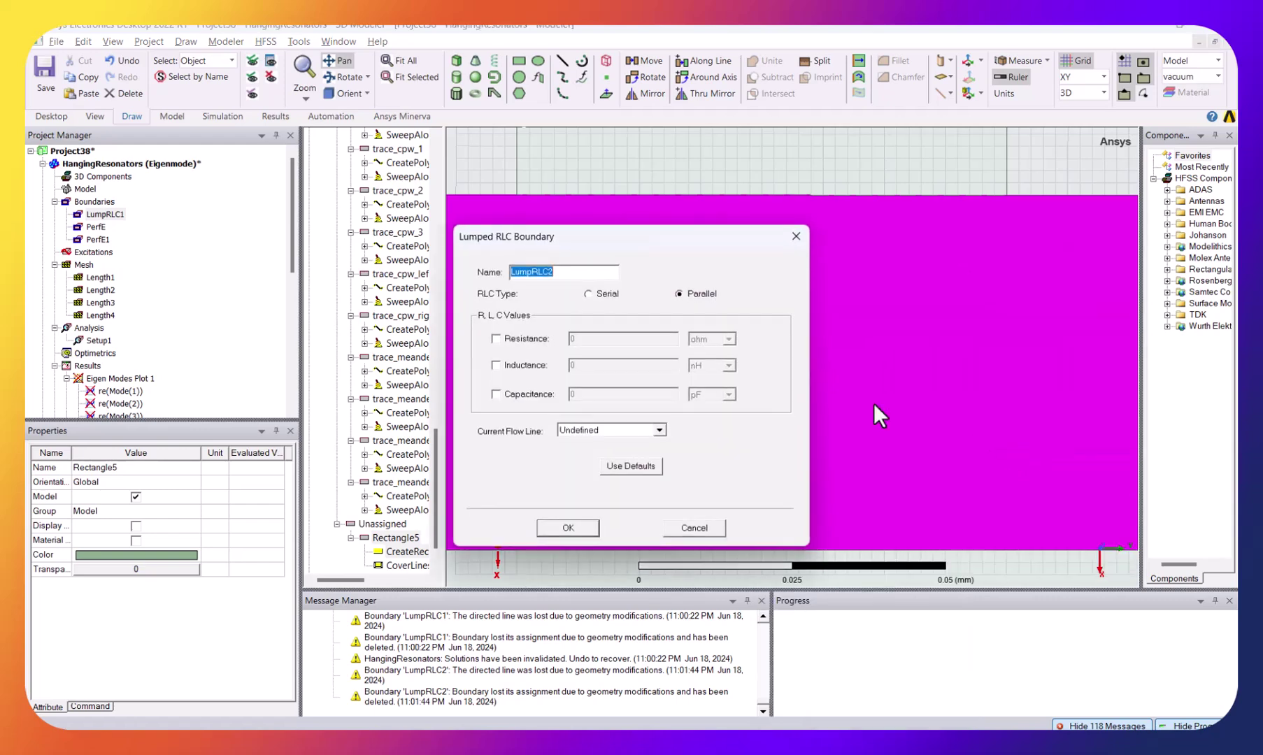
{"action": "left_click", "coordinate": [517, 338]}
{"action": "double_click", "coordinate": [563, 339]}
{"action": "type", "text": "50"}
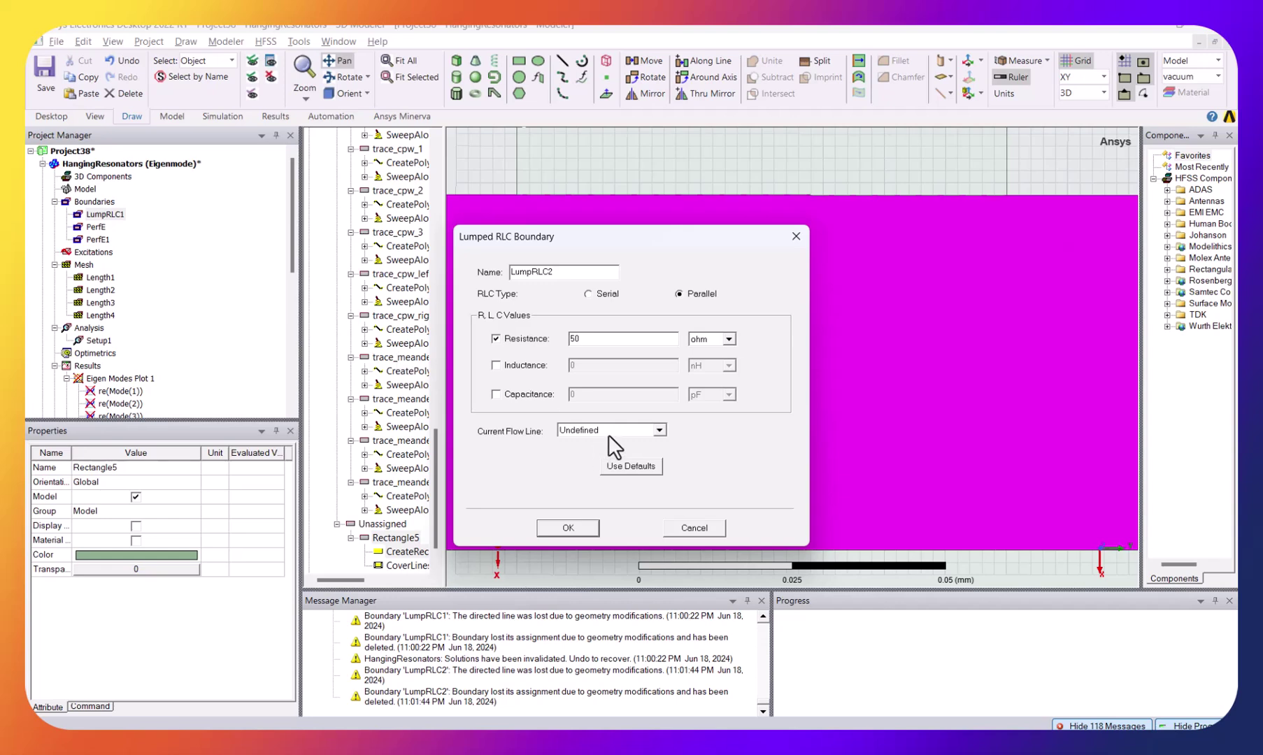
Define the lower boundary's current flow line from the gap's outer edge straight up to the launch pad side, and apply the boundary
{"action": "left_click", "coordinate": [660, 431]}
{"action": "left_click", "coordinate": [627, 454]}
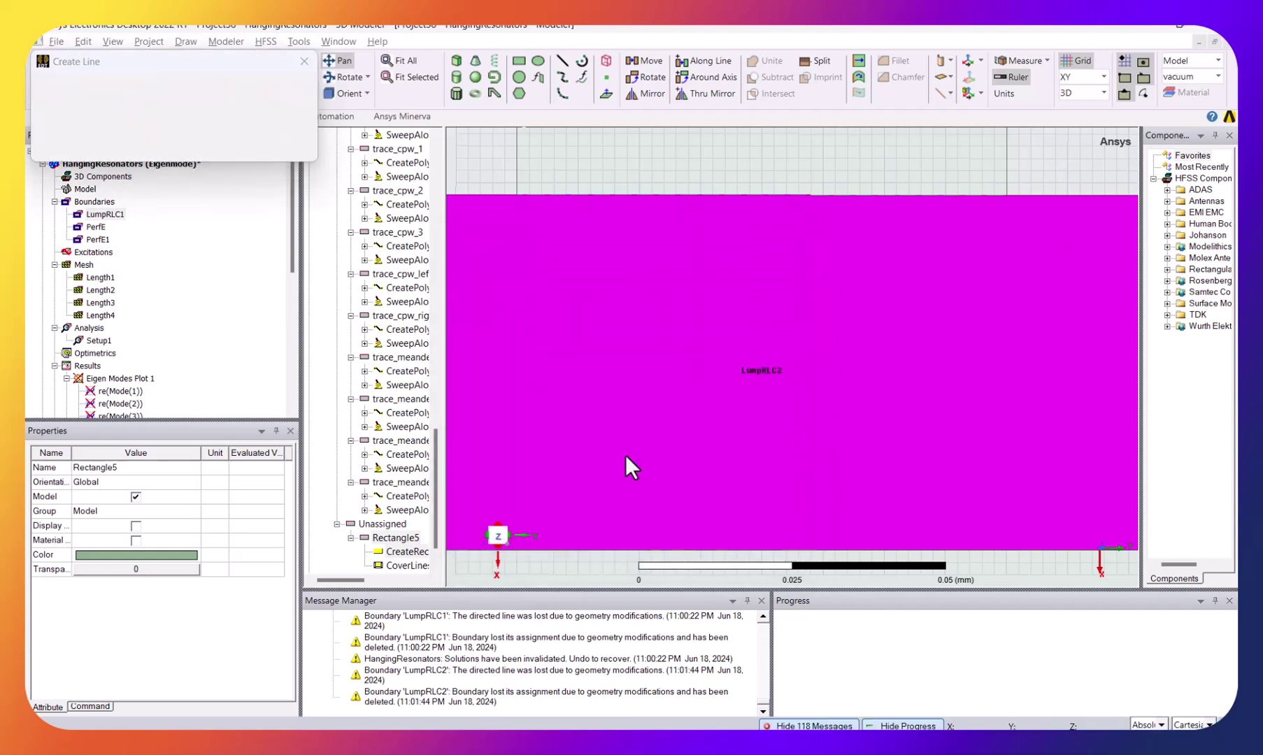
{"action": "left_click", "coordinate": [775, 552]}
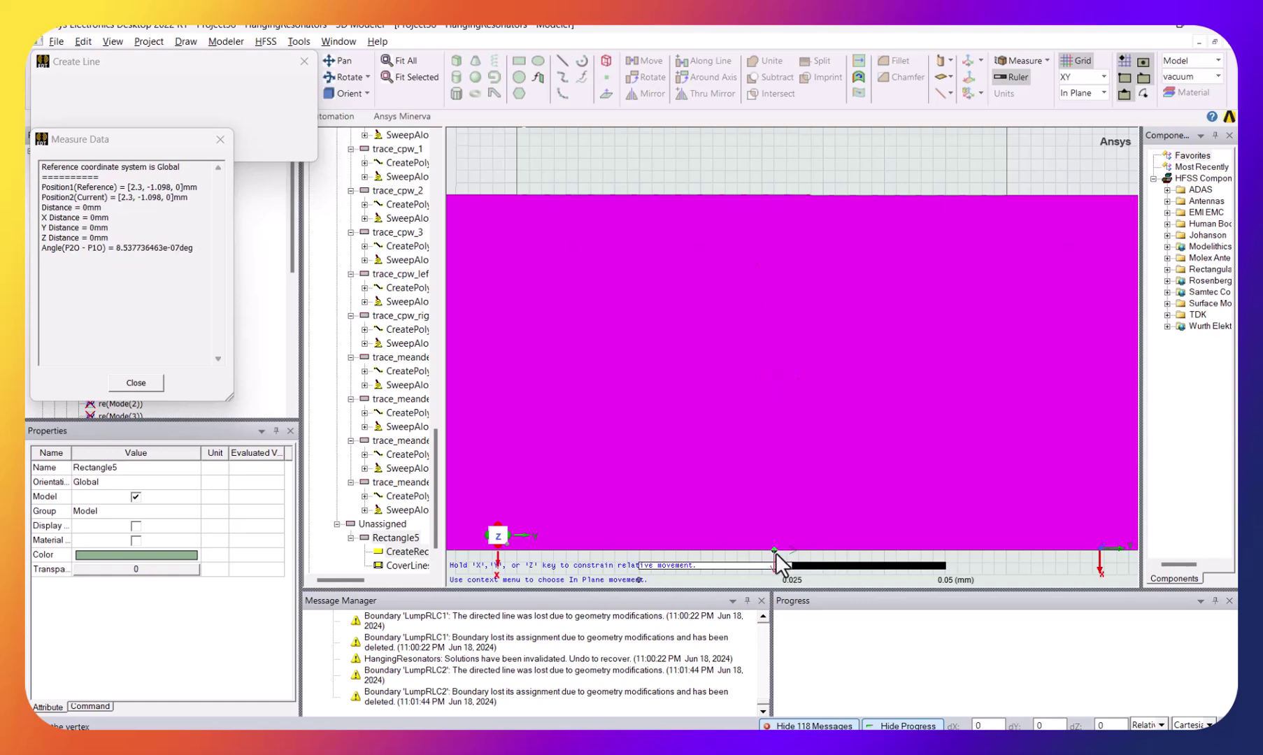
{"action": "left_click", "coordinate": [775, 199]}
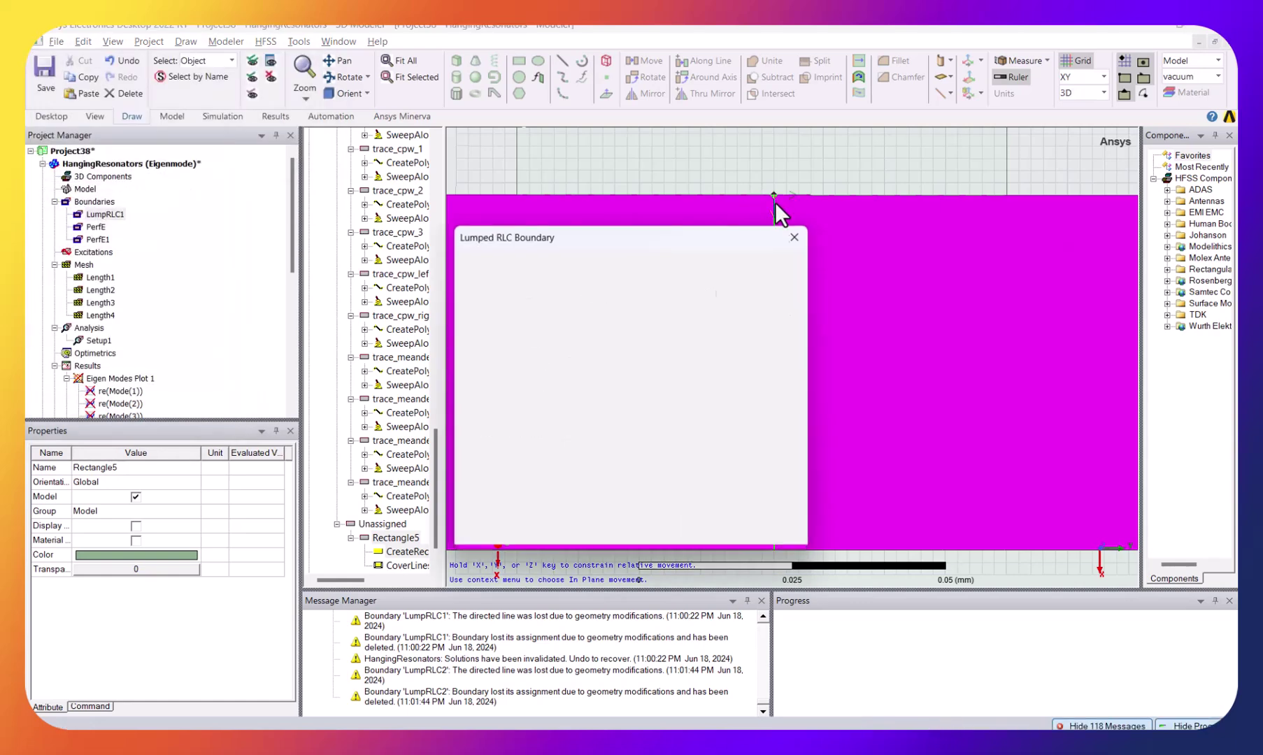
{"action": "left_click", "coordinate": [576, 503]}
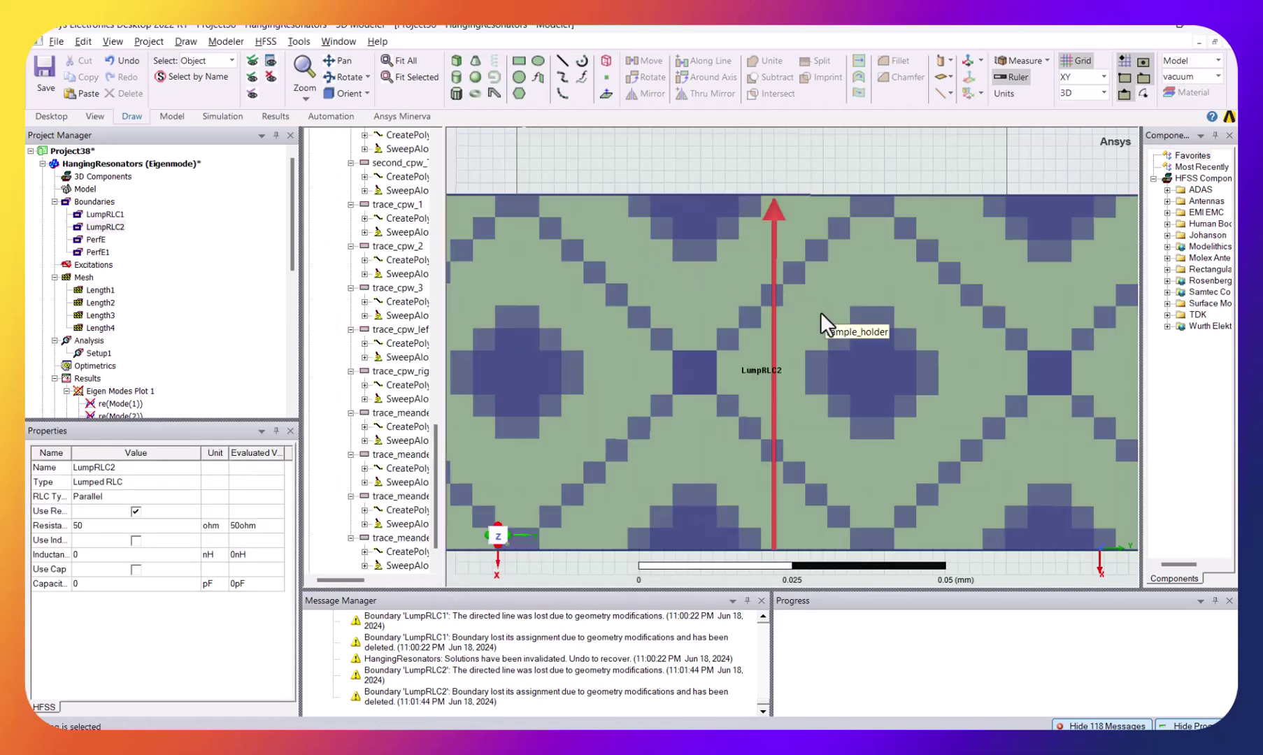
Select the connector pad b_connector_pad_Q0_bottom together with the adjoining wire of the upper-left resonator
{"action": "scroll", "coordinate": [815, 338], "scroll_direction": "down", "scroll_amount": 2}
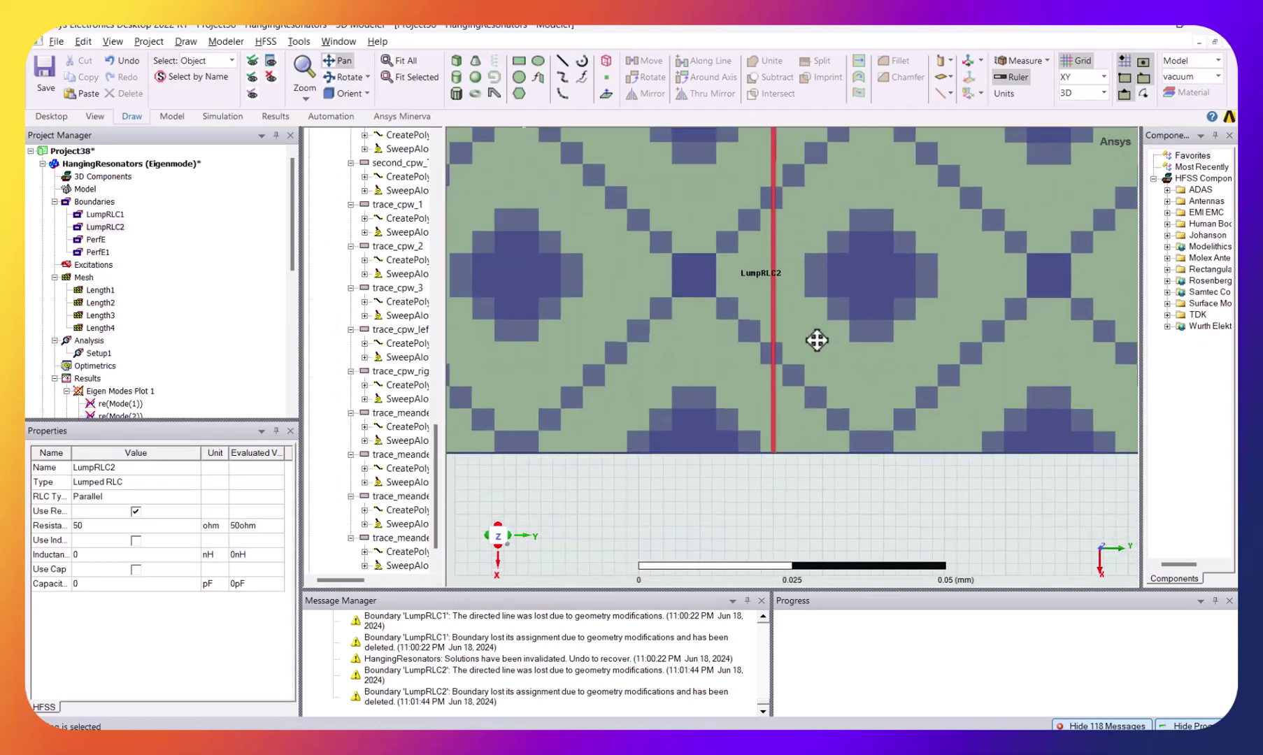
{"action": "left_click", "coordinate": [391, 61]}
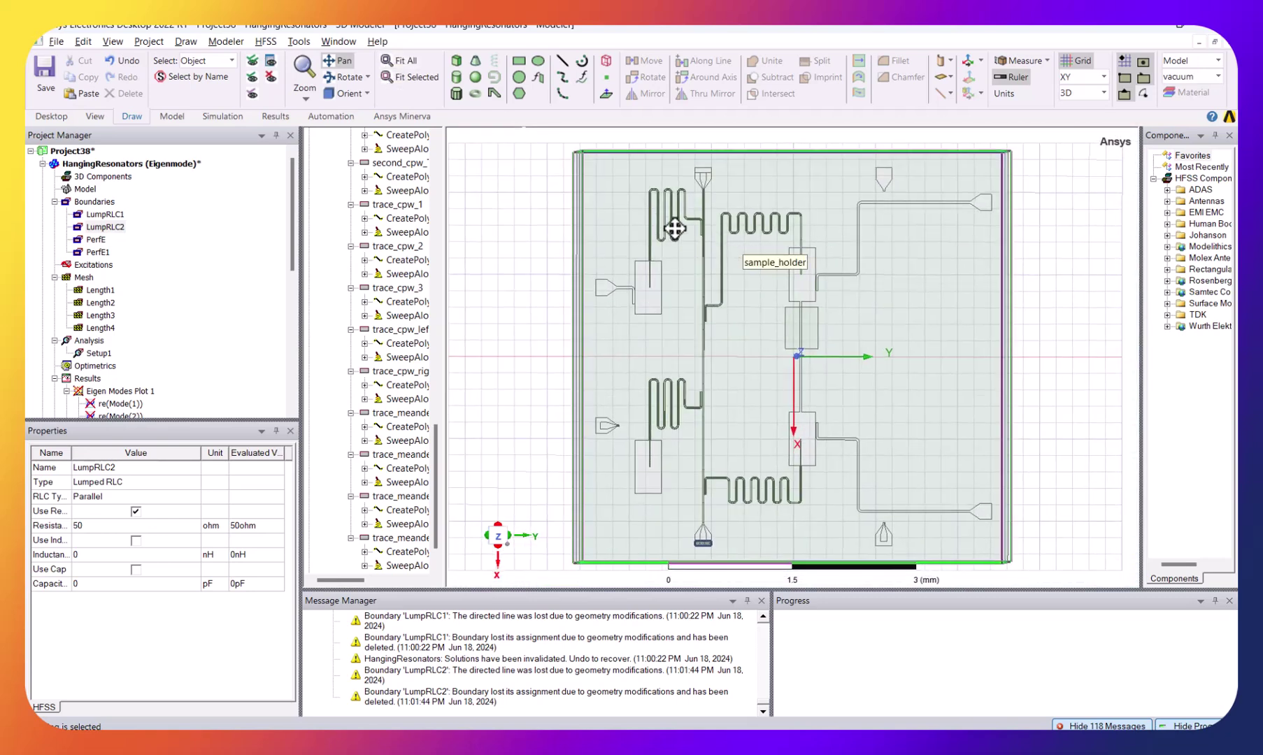
{"action": "scroll", "coordinate": [675, 229], "scroll_direction": "up", "scroll_amount": 8}
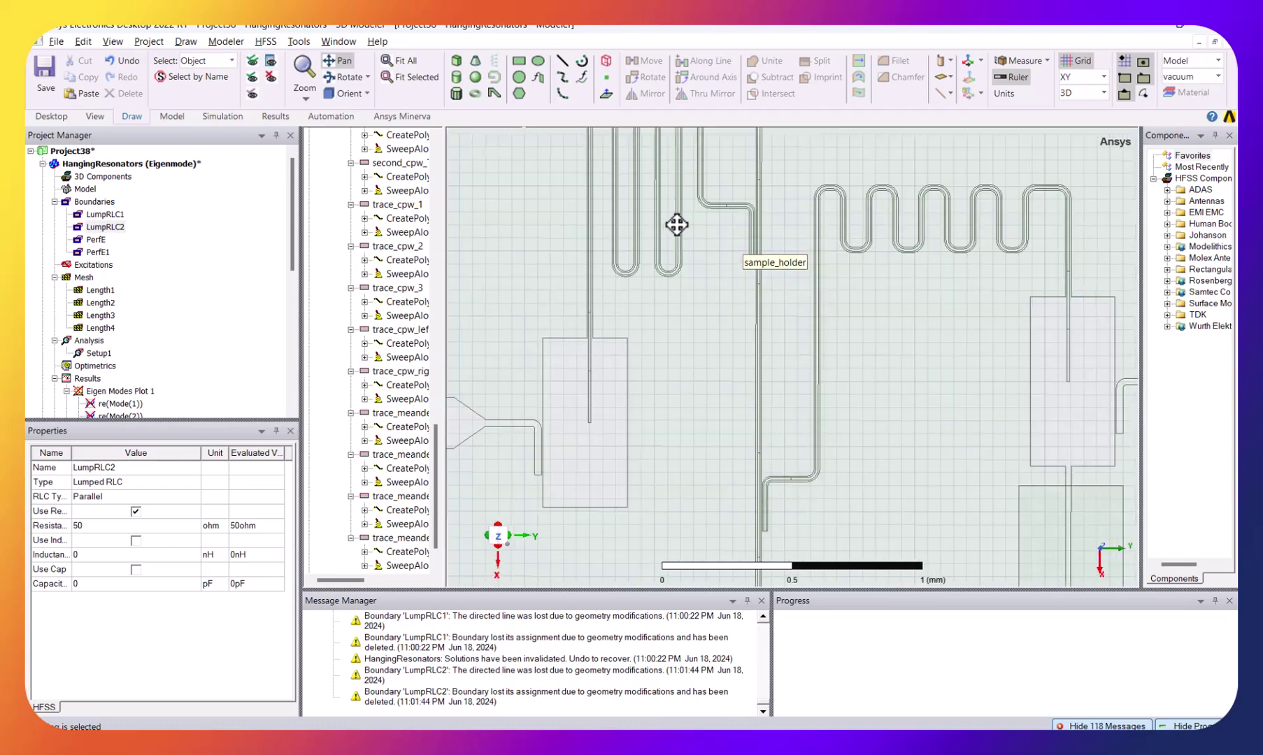
{"action": "scroll", "coordinate": [676, 224], "scroll_direction": "down", "scroll_amount": 3}
{"action": "key", "text": "Escape"}
{"action": "scroll", "coordinate": [772, 254], "scroll_direction": "up", "scroll_amount": 4}
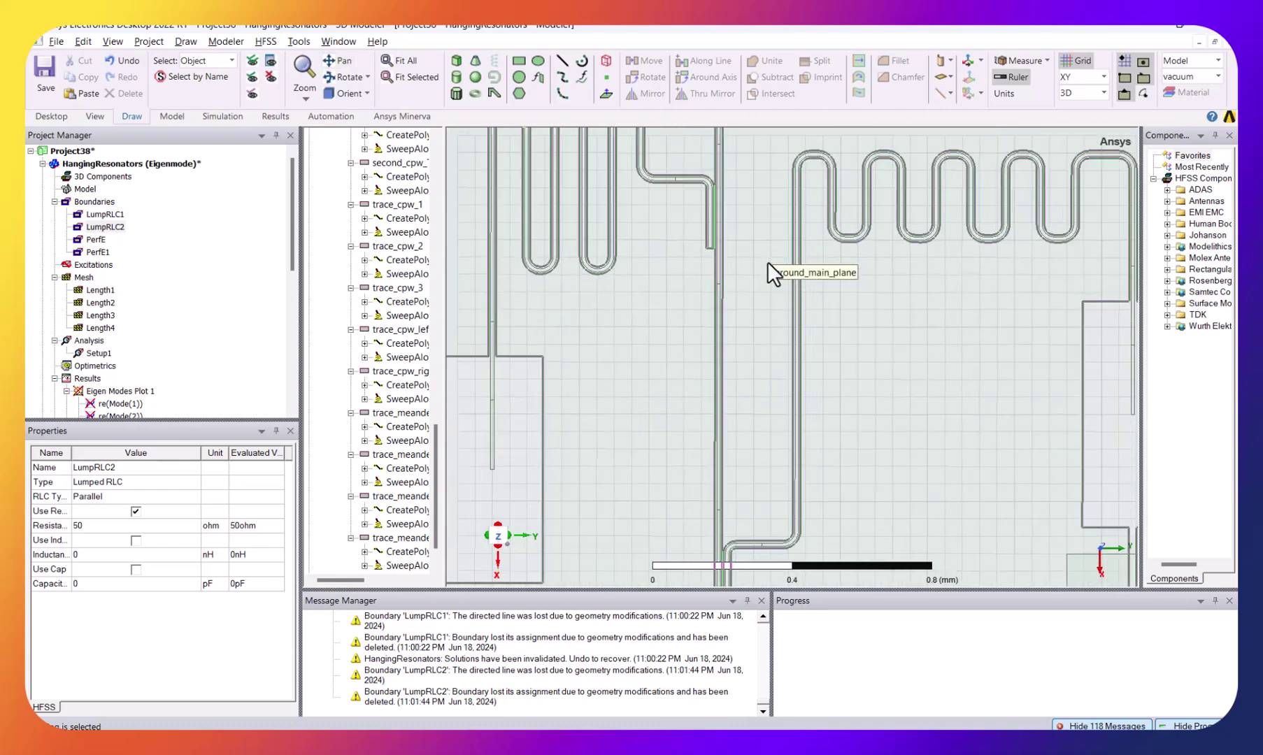
{"action": "left_click", "coordinate": [490, 445]}
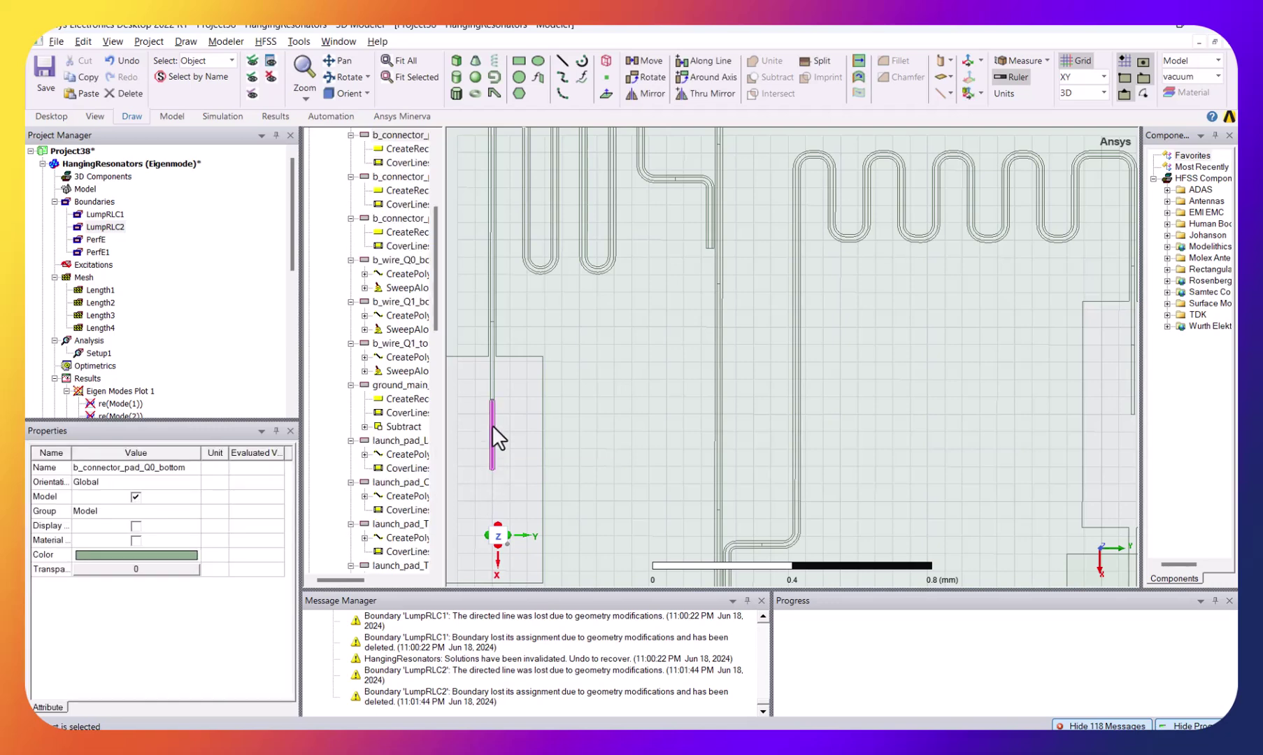
{"action": "left_click", "coordinate": [492, 383]}
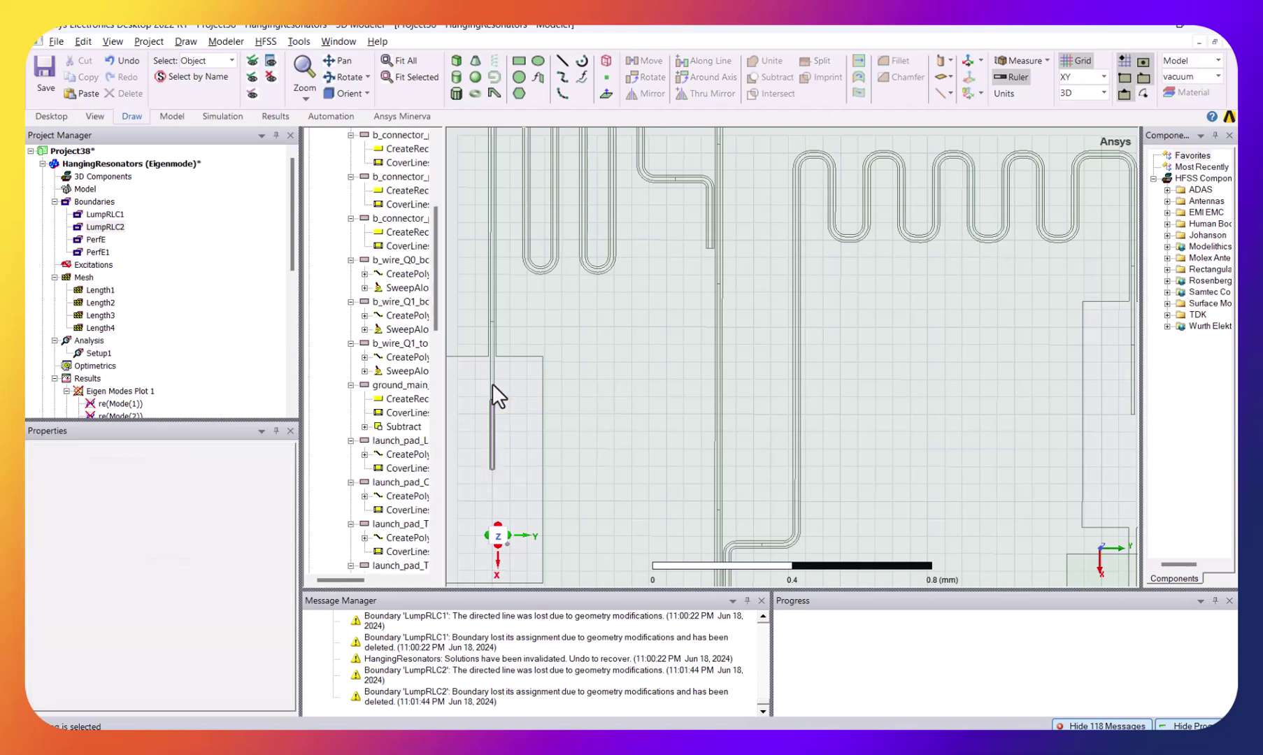
{"action": "left_click", "coordinate": [493, 419]}
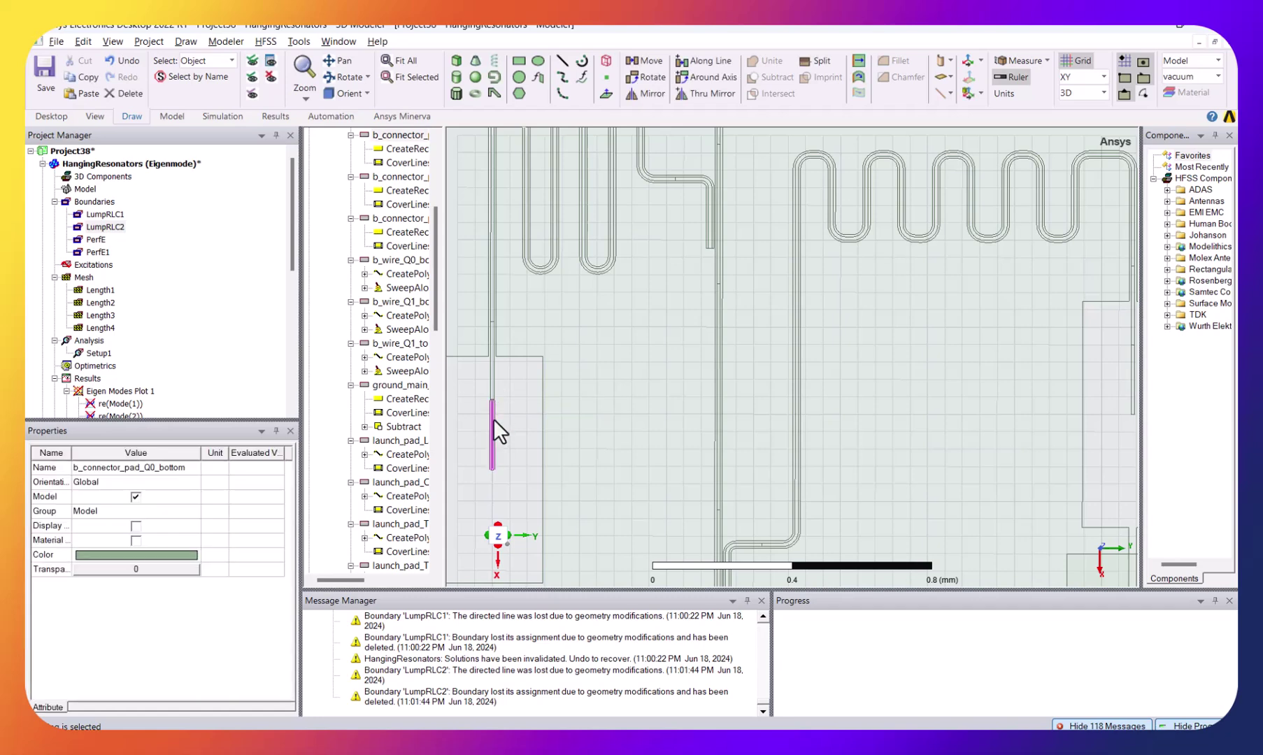
{"action": "left_click", "coordinate": [493, 381]}
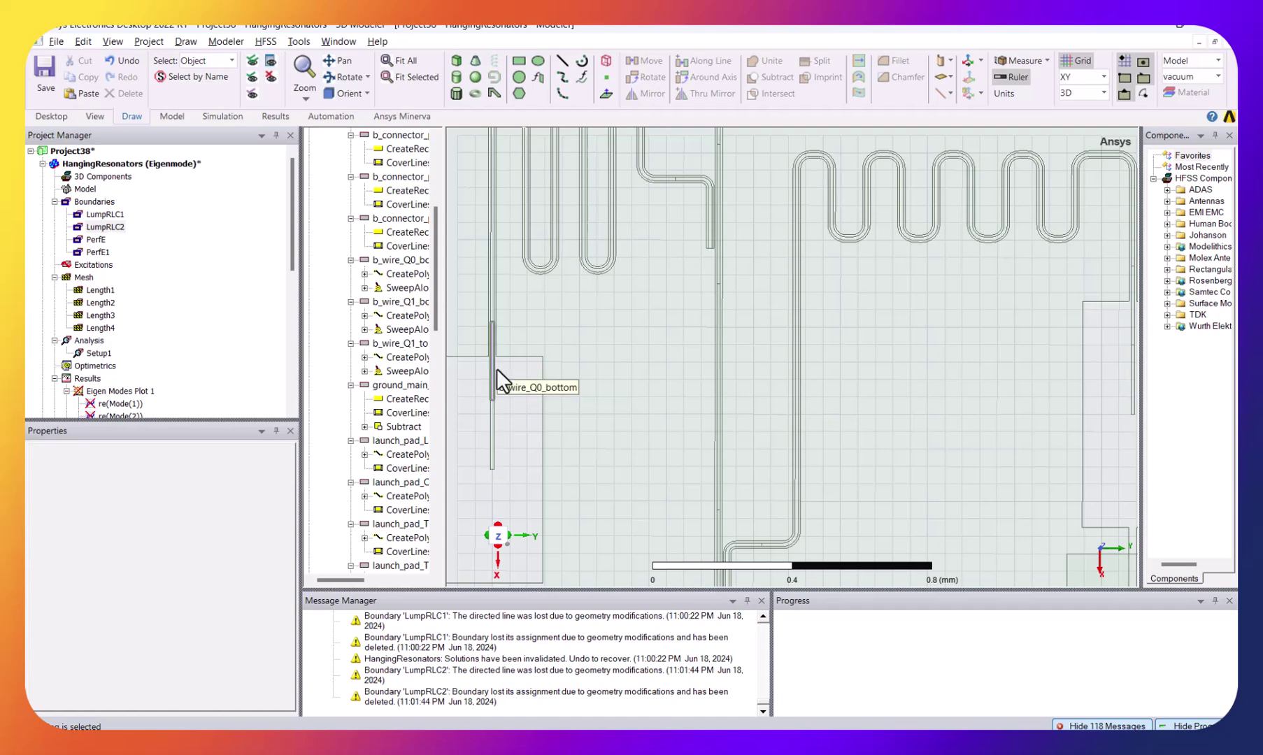
{"action": "left_click", "coordinate": [495, 368]}
{"action": "left_click", "coordinate": [493, 416], "text": "ctrl"}
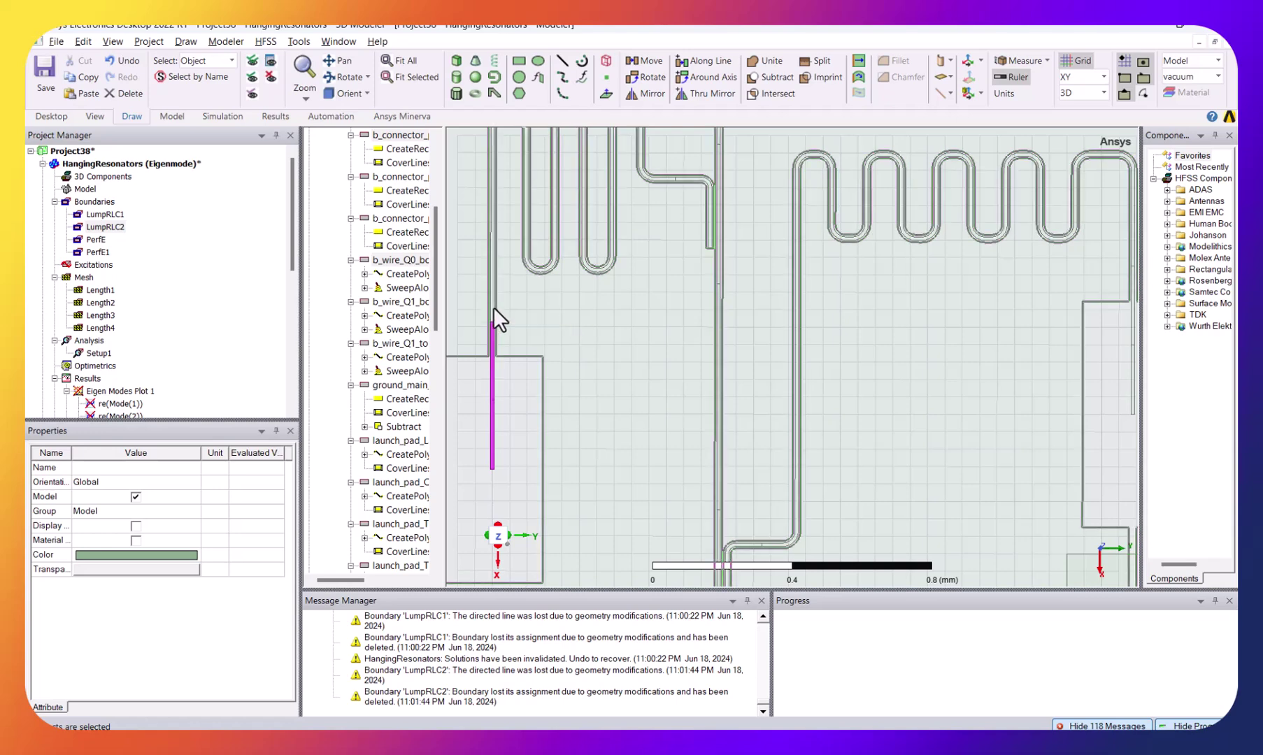
Add the meander trace_meander_Q0_bottom and the resonator's coupling trace beside the feedline to the selection
{"action": "scroll", "coordinate": [493, 307], "scroll_direction": "up", "scroll_amount": 3}
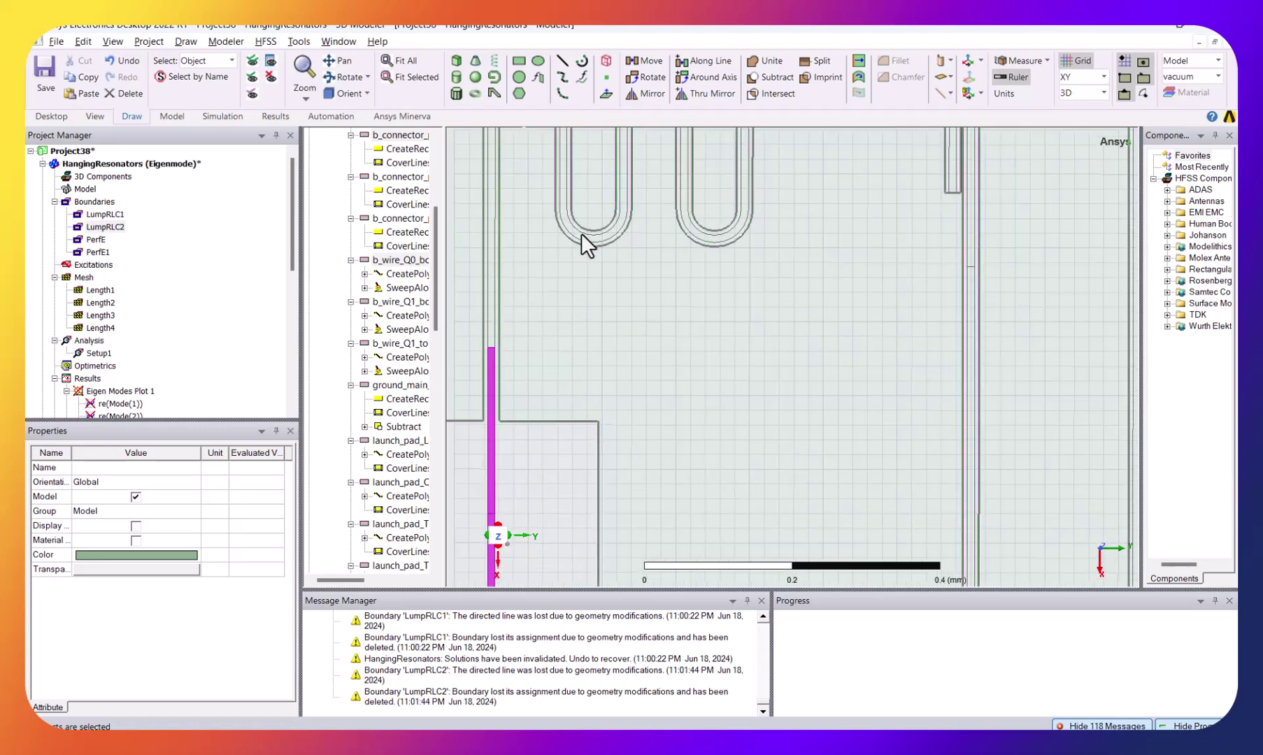
{"action": "scroll", "coordinate": [578, 249], "scroll_direction": "up", "scroll_amount": 2}
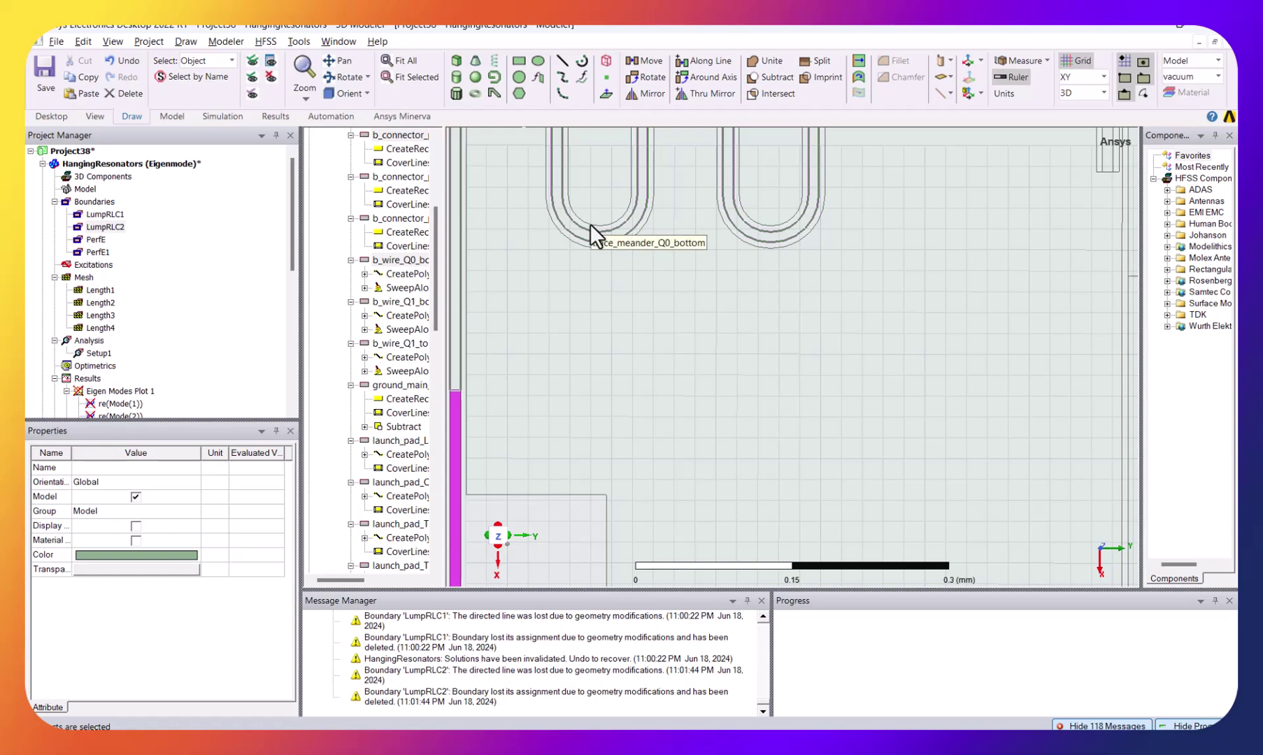
{"action": "left_click", "coordinate": [589, 227]}
{"action": "scroll", "coordinate": [589, 234], "scroll_direction": "down", "scroll_amount": 4}
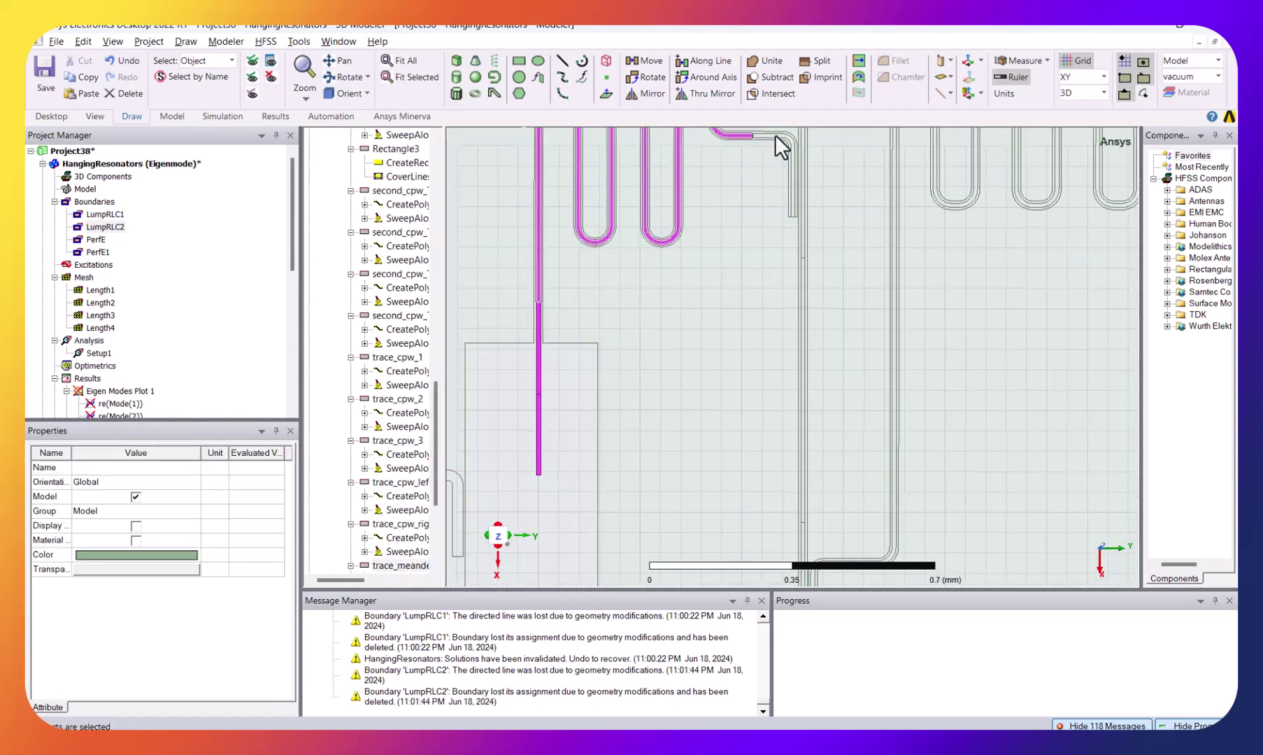
{"action": "scroll", "coordinate": [765, 175], "scroll_direction": "up", "scroll_amount": 3}
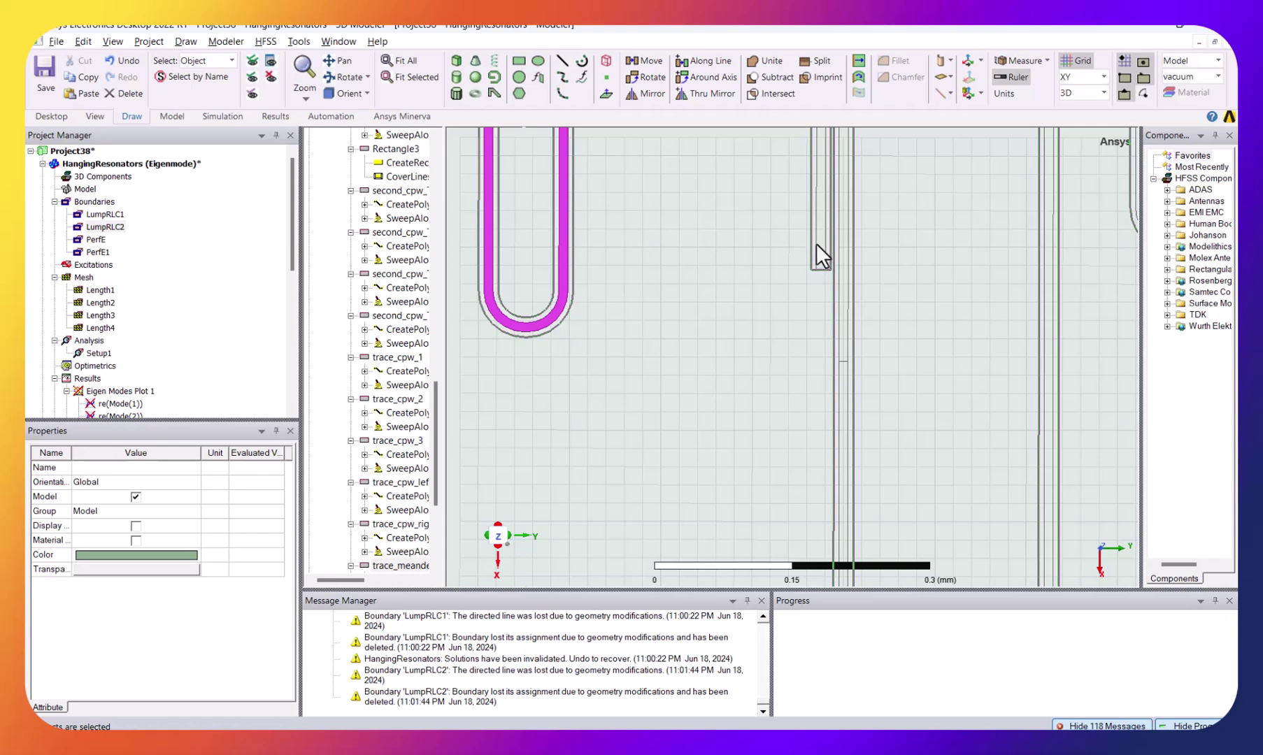
{"action": "scroll", "coordinate": [815, 207], "scroll_direction": "up", "scroll_amount": 2}
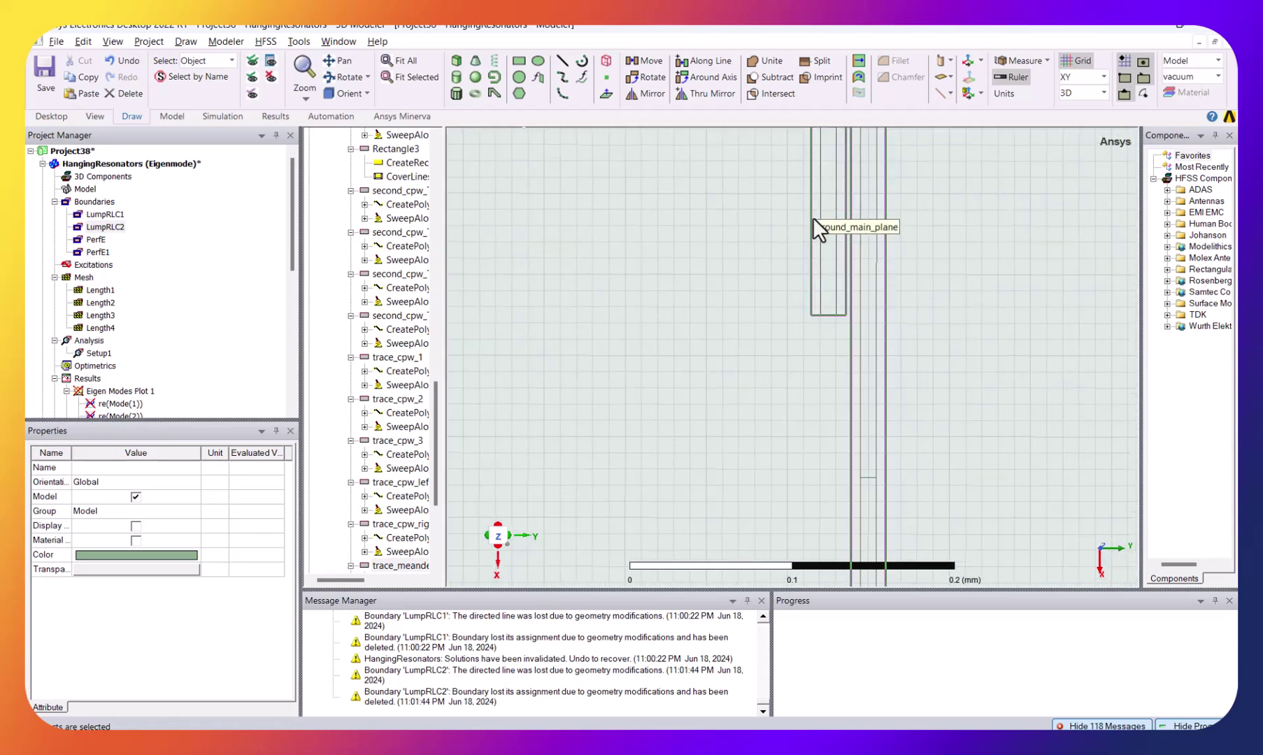
{"action": "left_click", "coordinate": [842, 222]}
{"action": "scroll", "coordinate": [686, 258], "scroll_direction": "down", "scroll_amount": 4}
{"action": "scroll", "coordinate": [729, 293], "scroll_direction": "down", "scroll_amount": 1}
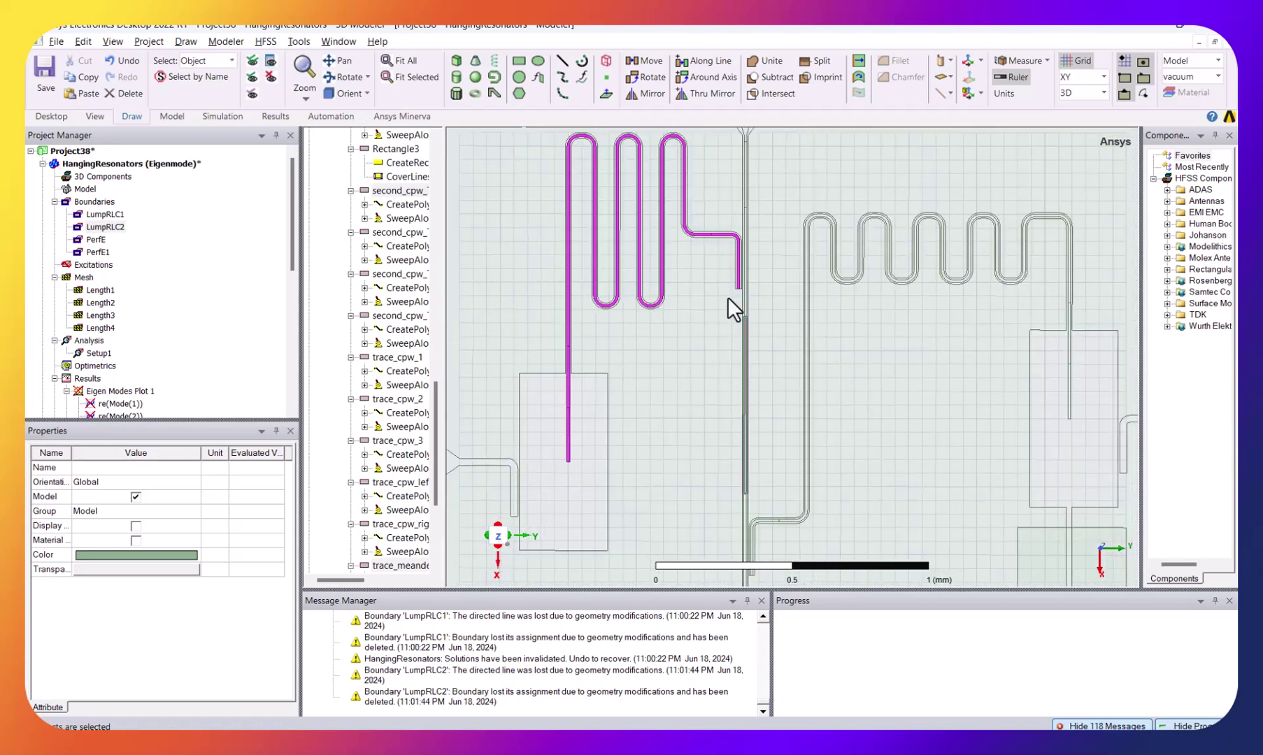
Try a length-based mesh refinement on the selected resonator traces with a maximum element length of 0.05 mm
{"action": "right_click", "coordinate": [685, 200]}
{"action": "mouse_move", "coordinate": [775, 324]}
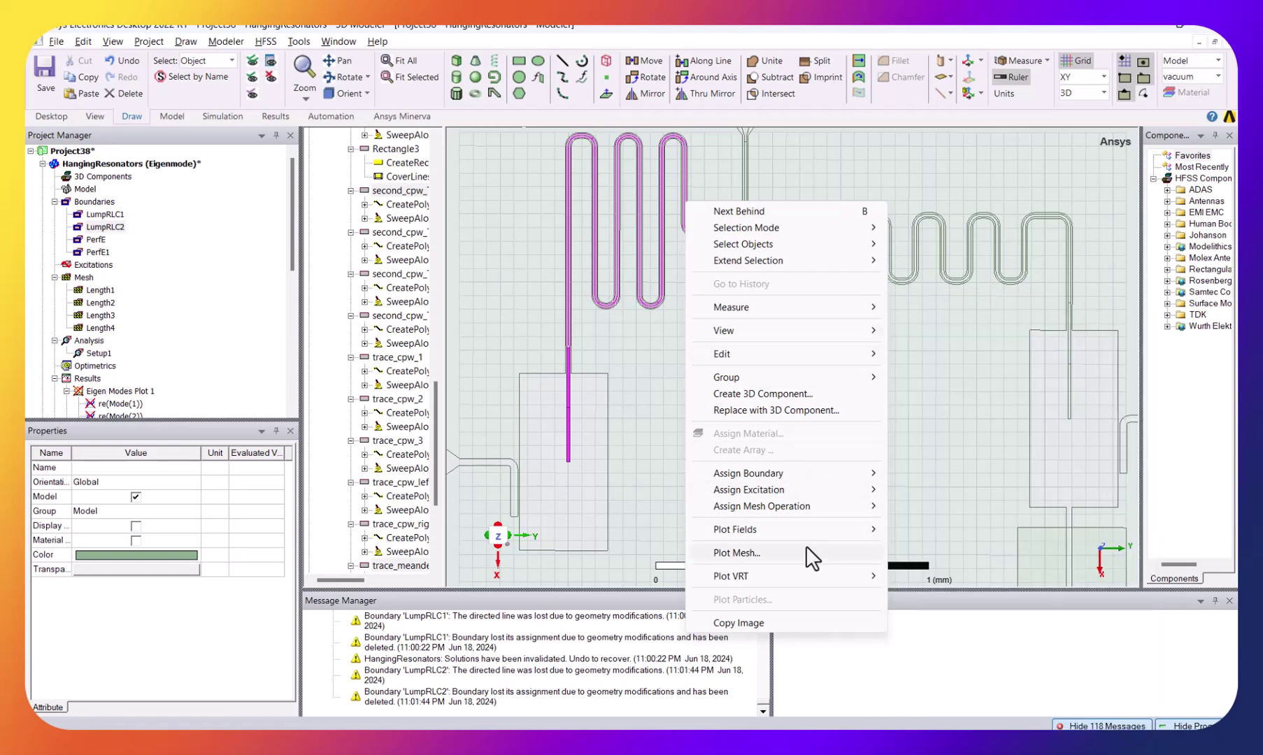
{"action": "mouse_move", "coordinate": [851, 512]}
{"action": "mouse_move", "coordinate": [952, 507]}
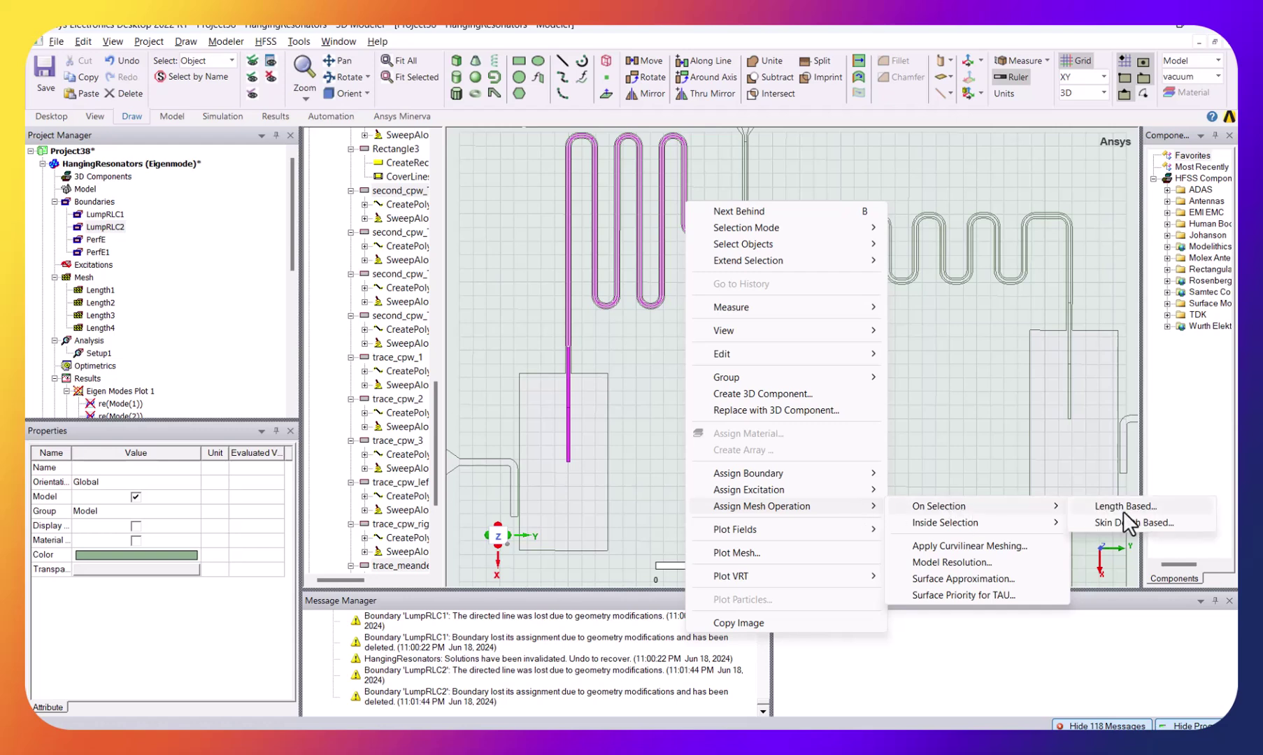
{"action": "left_click", "coordinate": [1122, 507]}
{"action": "double_click", "coordinate": [697, 354]}
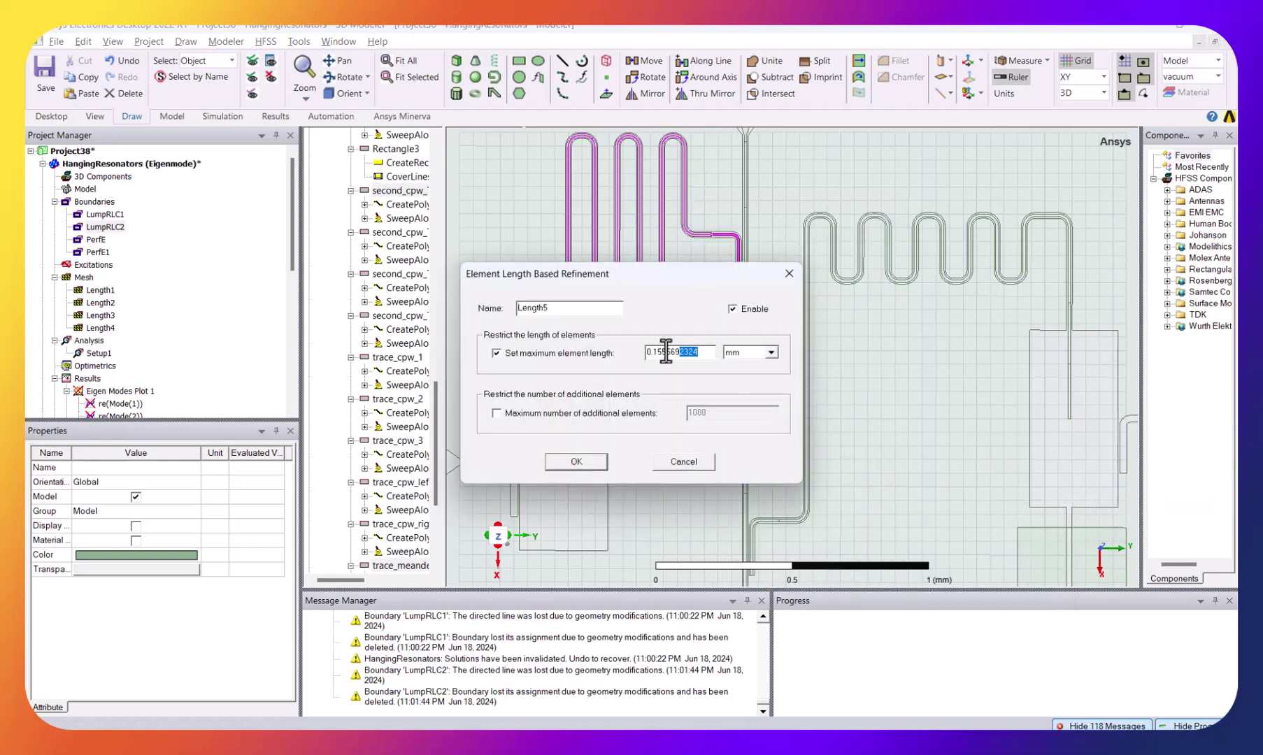
{"action": "type", "text": "0.0"}
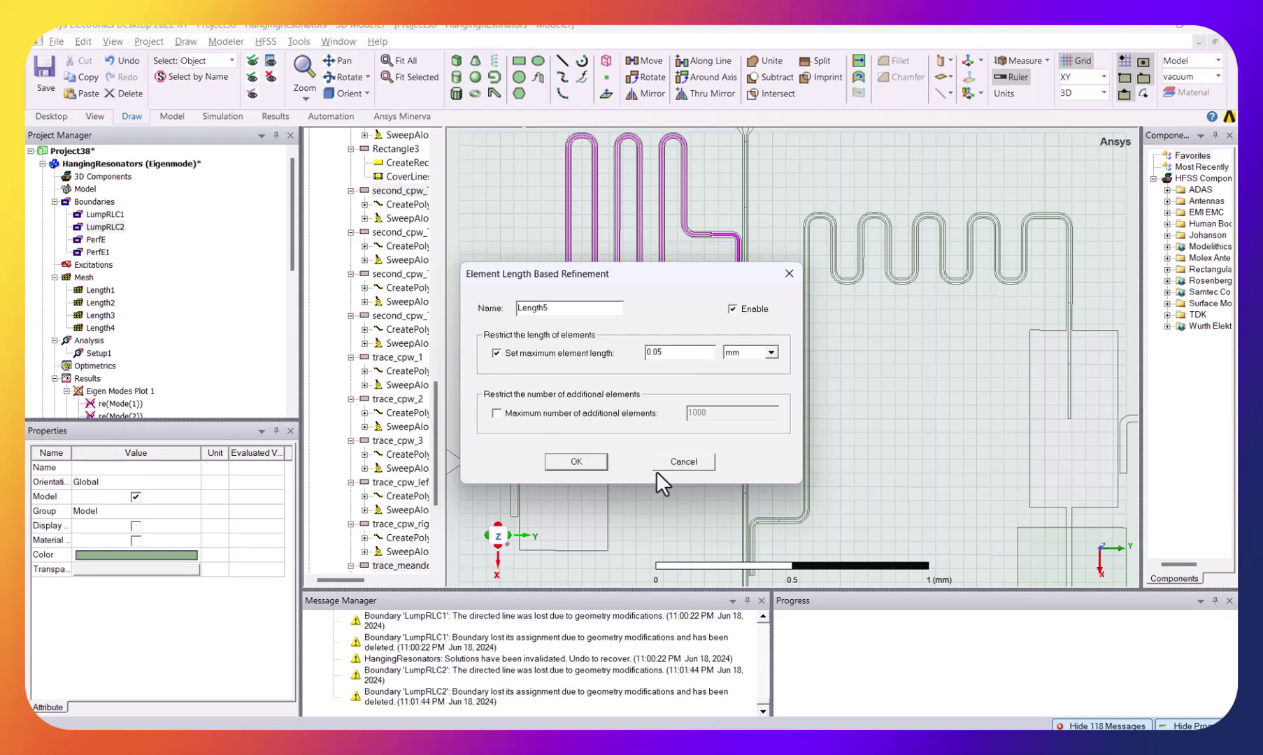
{"action": "left_click", "coordinate": [683, 463]}
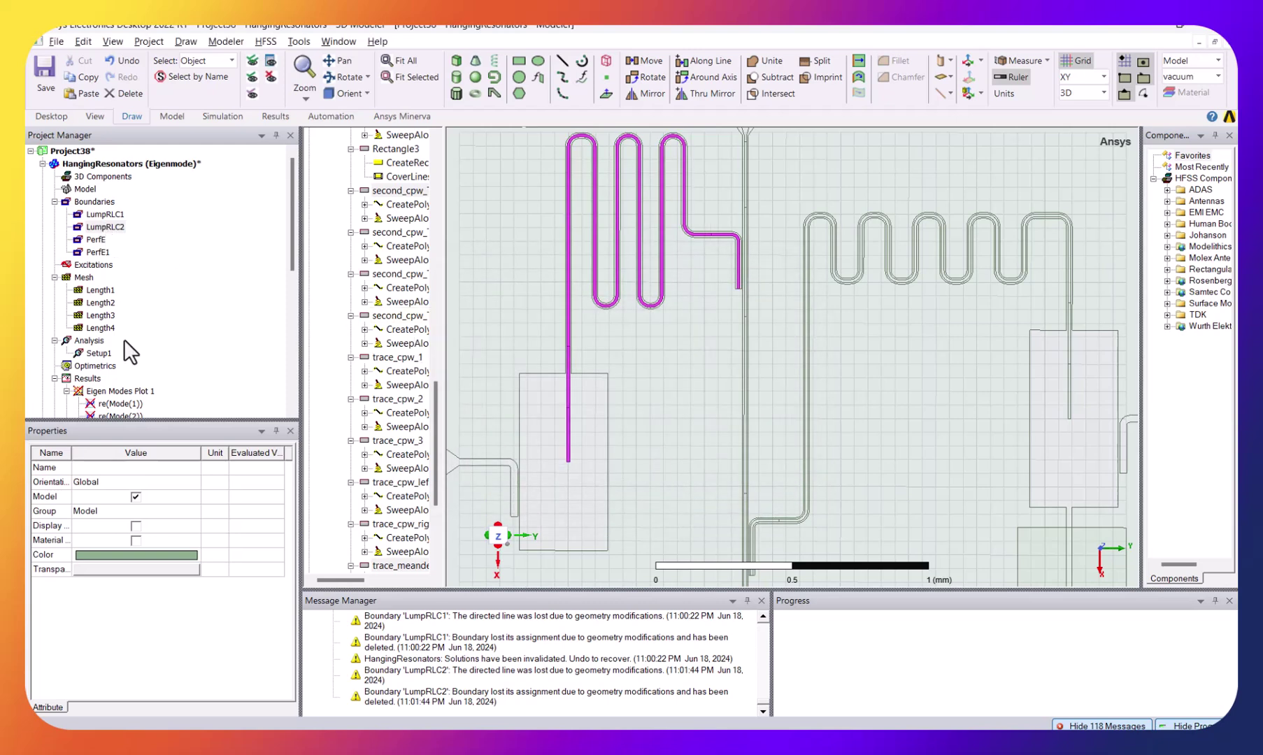
Review the existing length-based mesh operations Length1 and Length4
{"action": "left_click", "coordinate": [97, 290]}
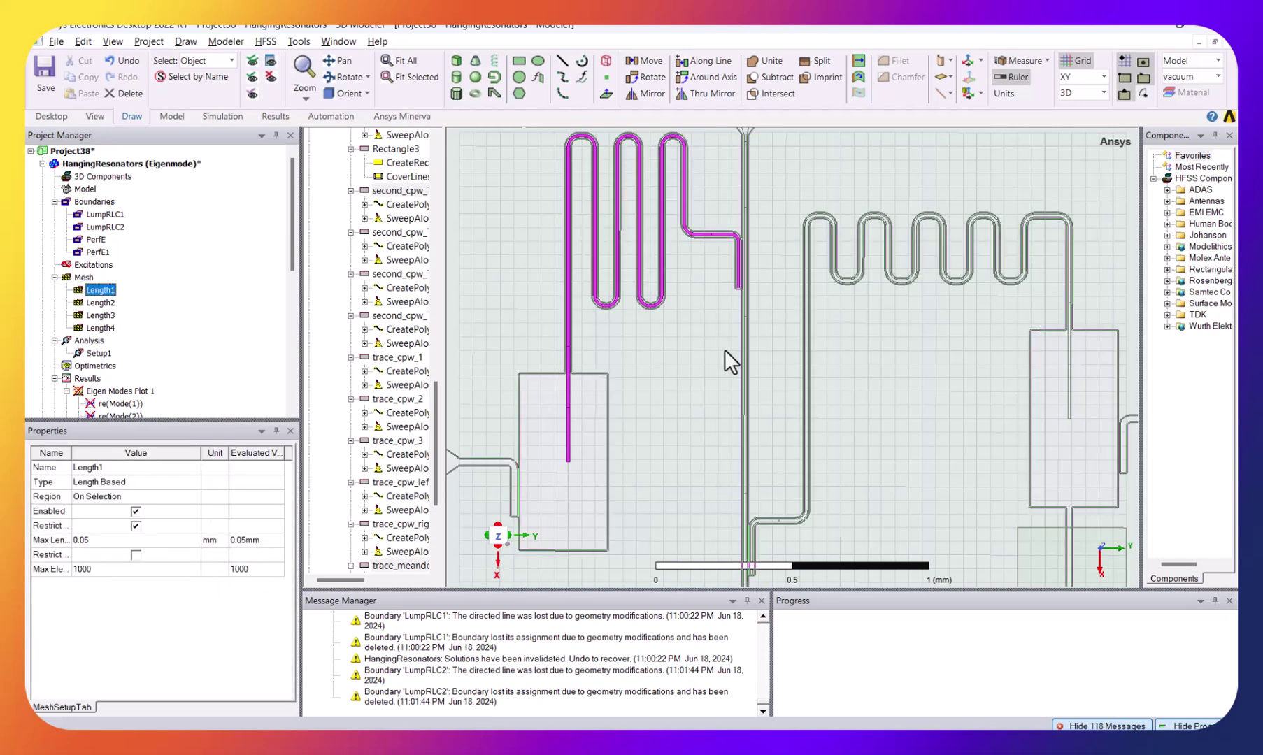
{"action": "scroll", "coordinate": [828, 342], "scroll_direction": "down", "scroll_amount": 2}
{"action": "scroll", "coordinate": [867, 384], "scroll_direction": "down", "scroll_amount": 3}
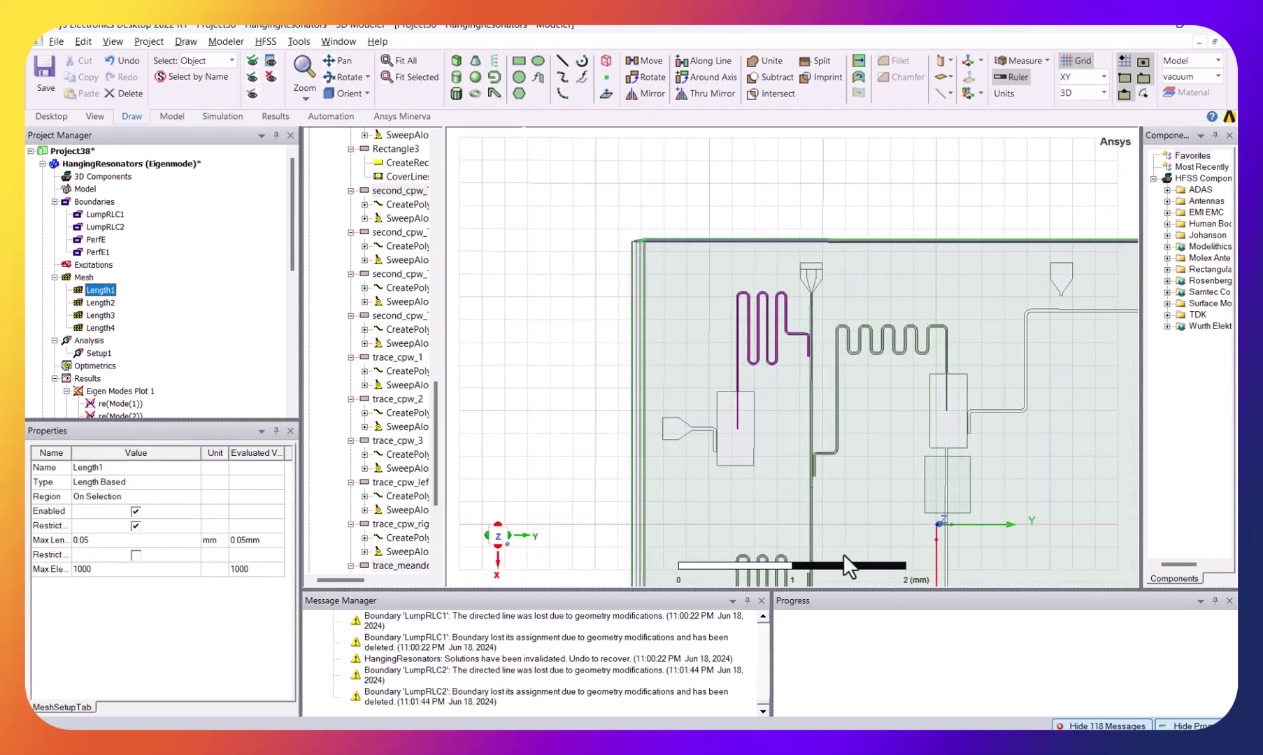
{"action": "left_click", "coordinate": [101, 328]}
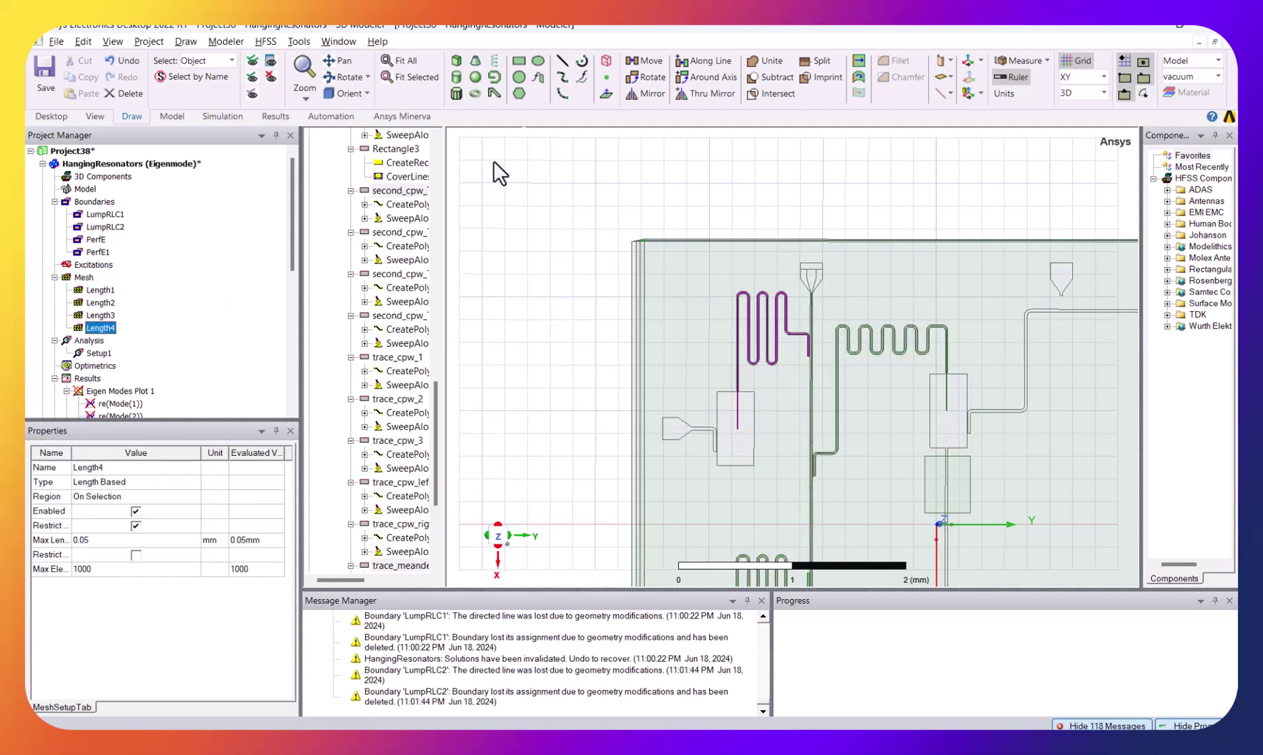
Examine the resonators and their coupling sections along the feedline, and clear the selection
{"action": "left_click", "coordinate": [337, 62]}
{"action": "left_click_drag", "start_coordinate": [716, 277], "coordinate": [650, 140]}
{"action": "scroll", "coordinate": [665, 381], "scroll_direction": "up", "scroll_amount": 8}
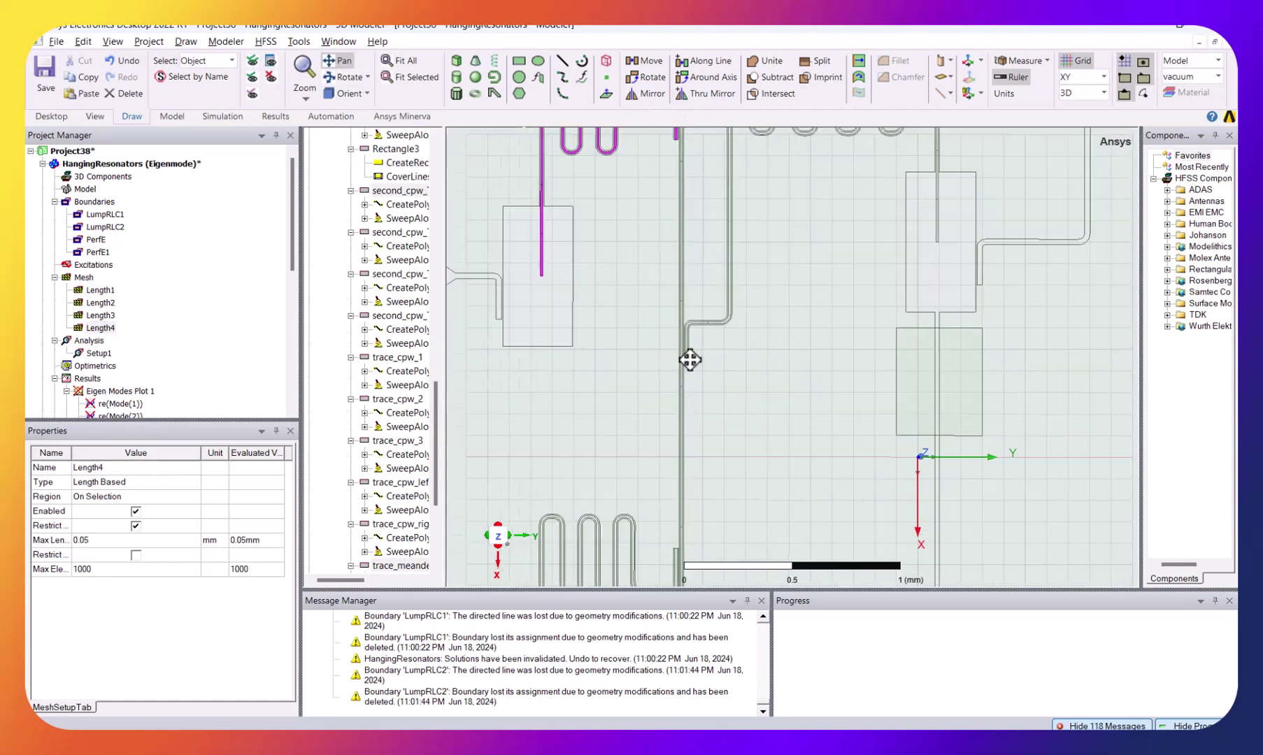
{"action": "scroll", "coordinate": [651, 277], "scroll_direction": "down", "scroll_amount": 3}
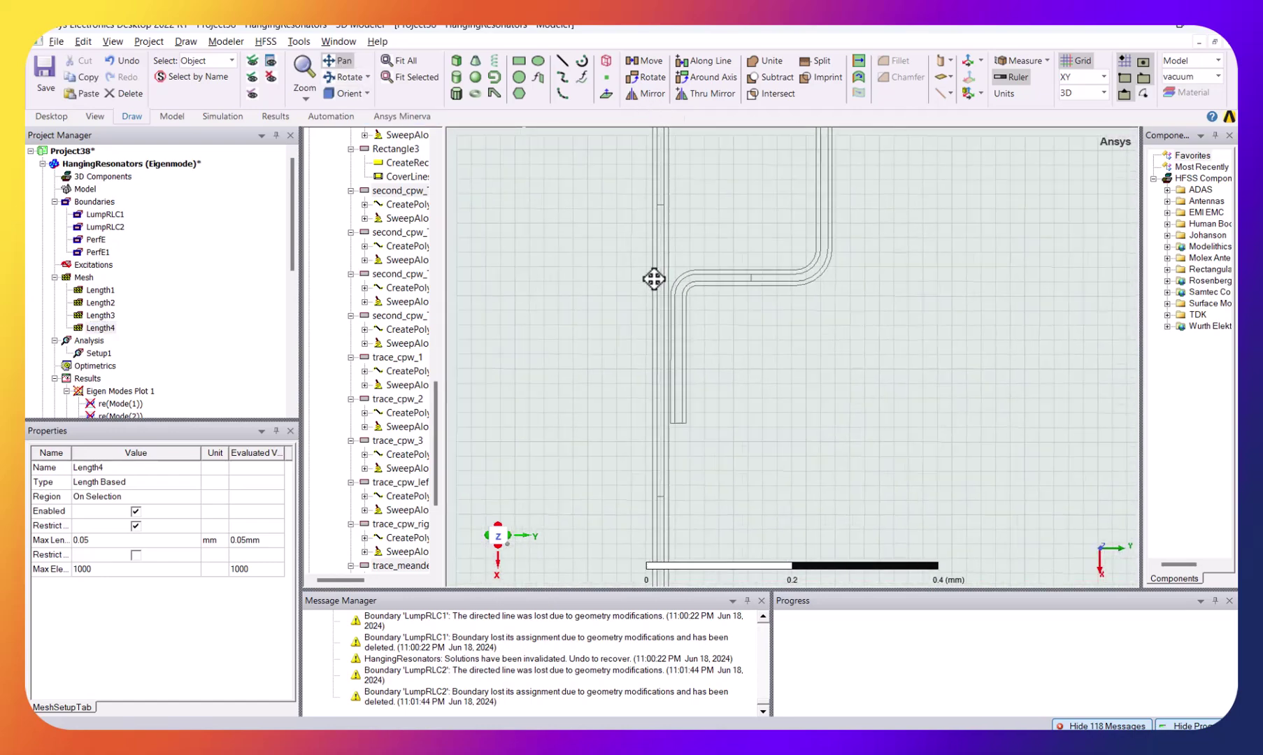
{"action": "scroll", "coordinate": [665, 290], "scroll_direction": "down", "scroll_amount": 6}
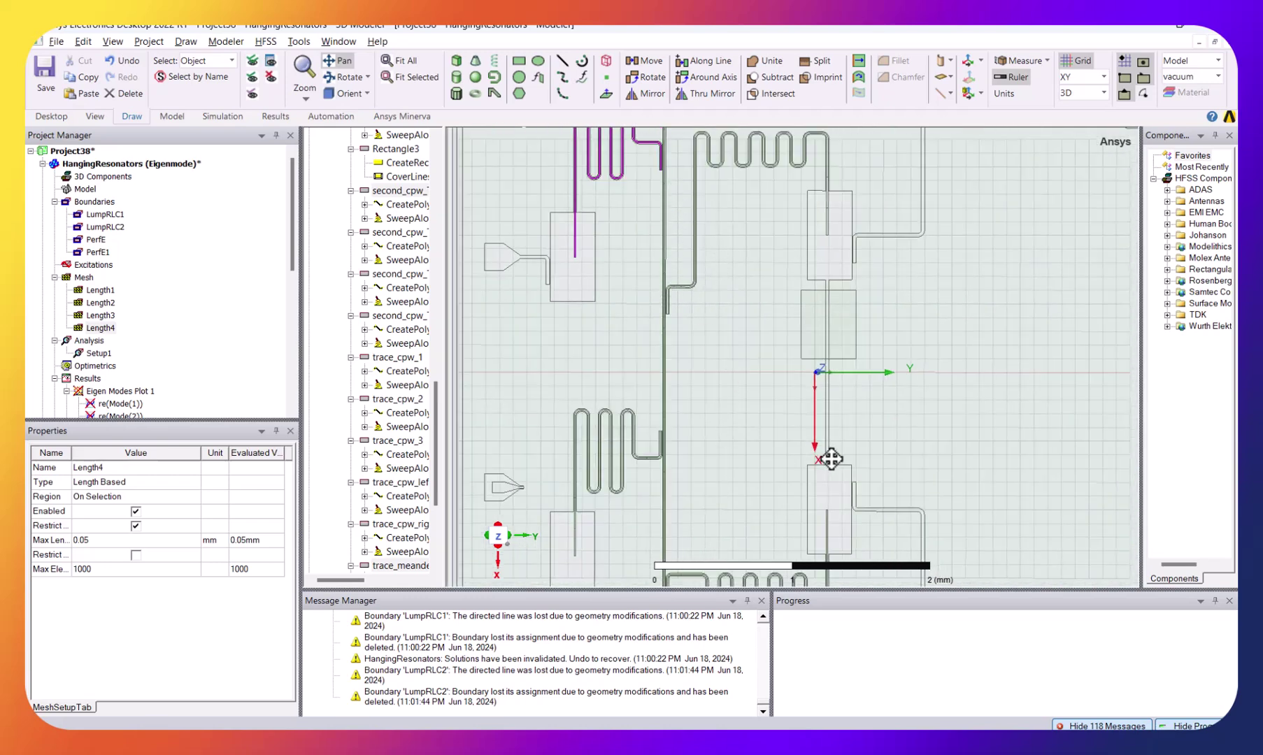
{"action": "scroll", "coordinate": [807, 417], "scroll_direction": "down", "scroll_amount": 3}
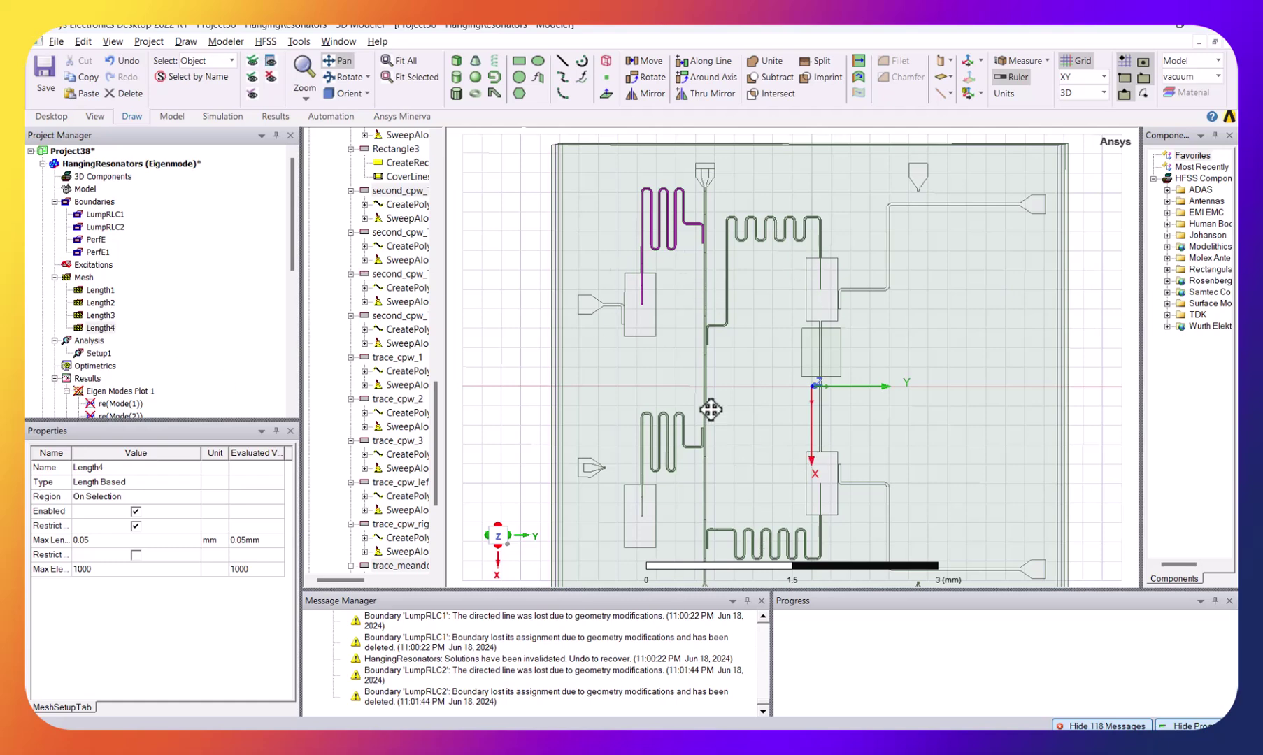
{"action": "key", "text": "Escape"}
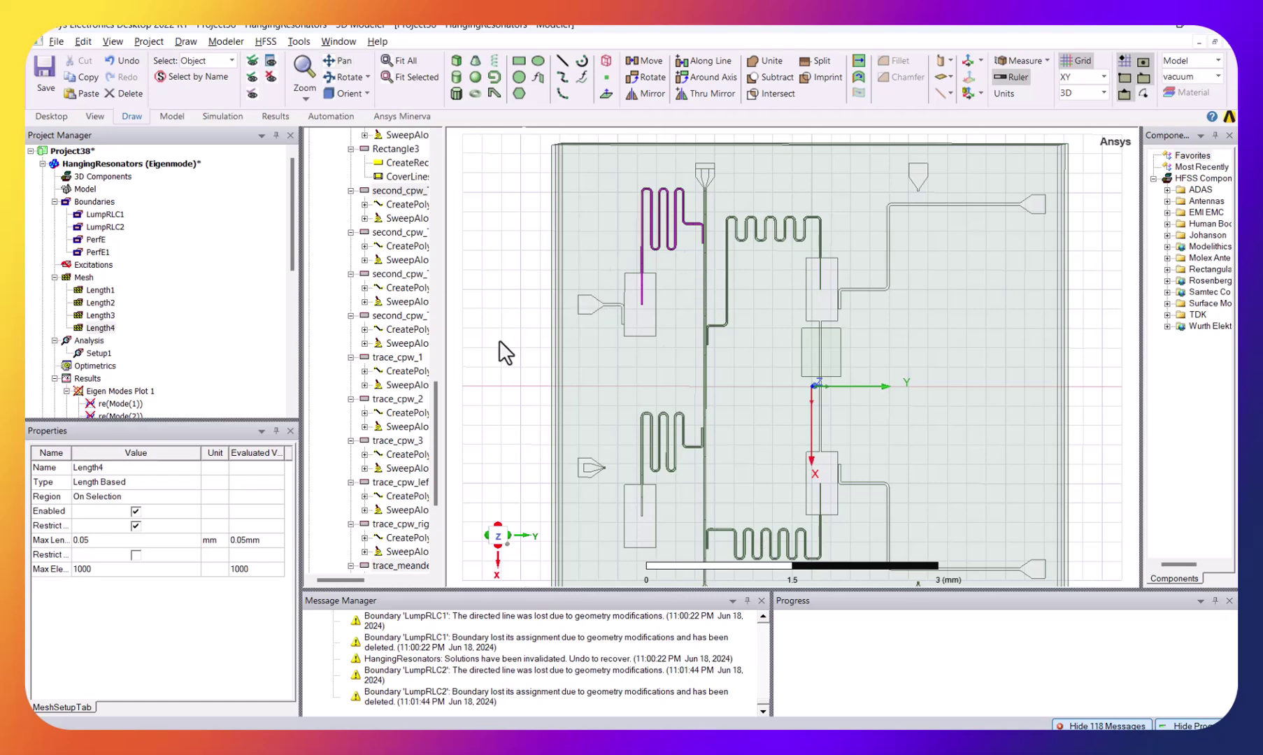
{"action": "left_click", "coordinate": [504, 351]}
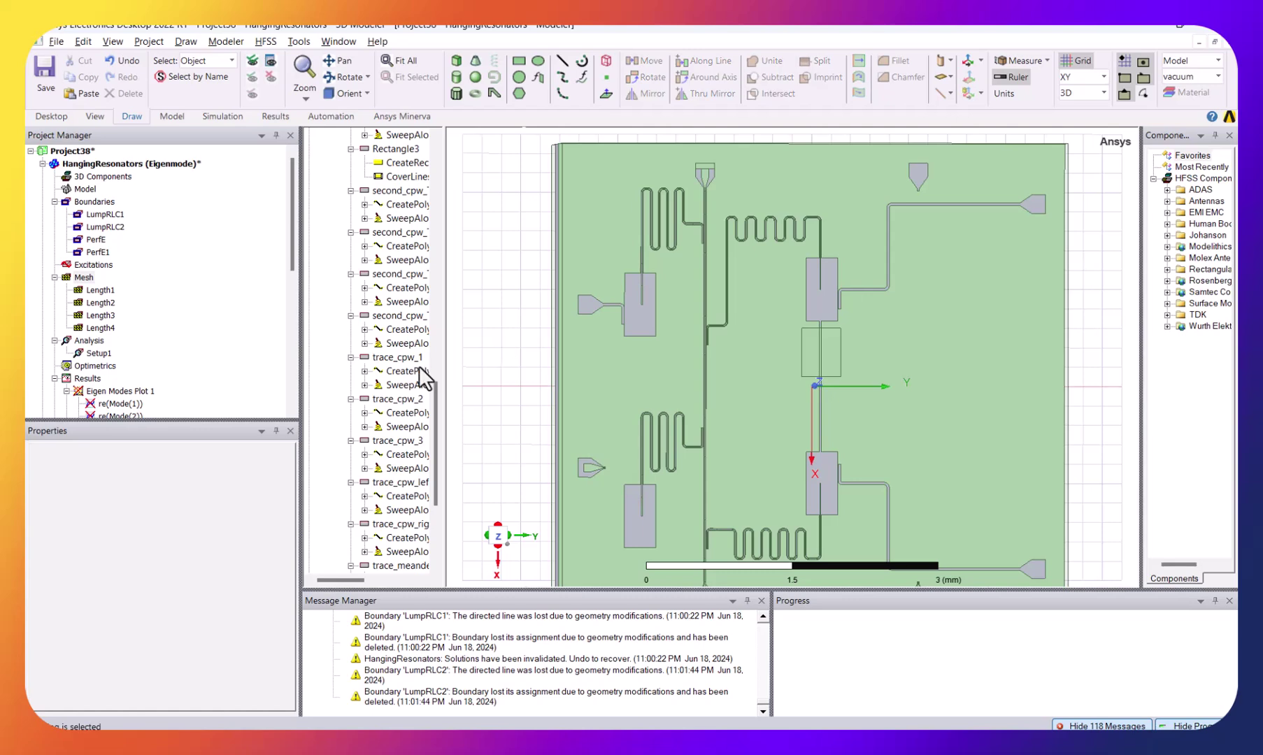
Look at the settings offered for adding another eigenmode solution setup to the analysis, without creating it
{"action": "double_click", "coordinate": [91, 354]}
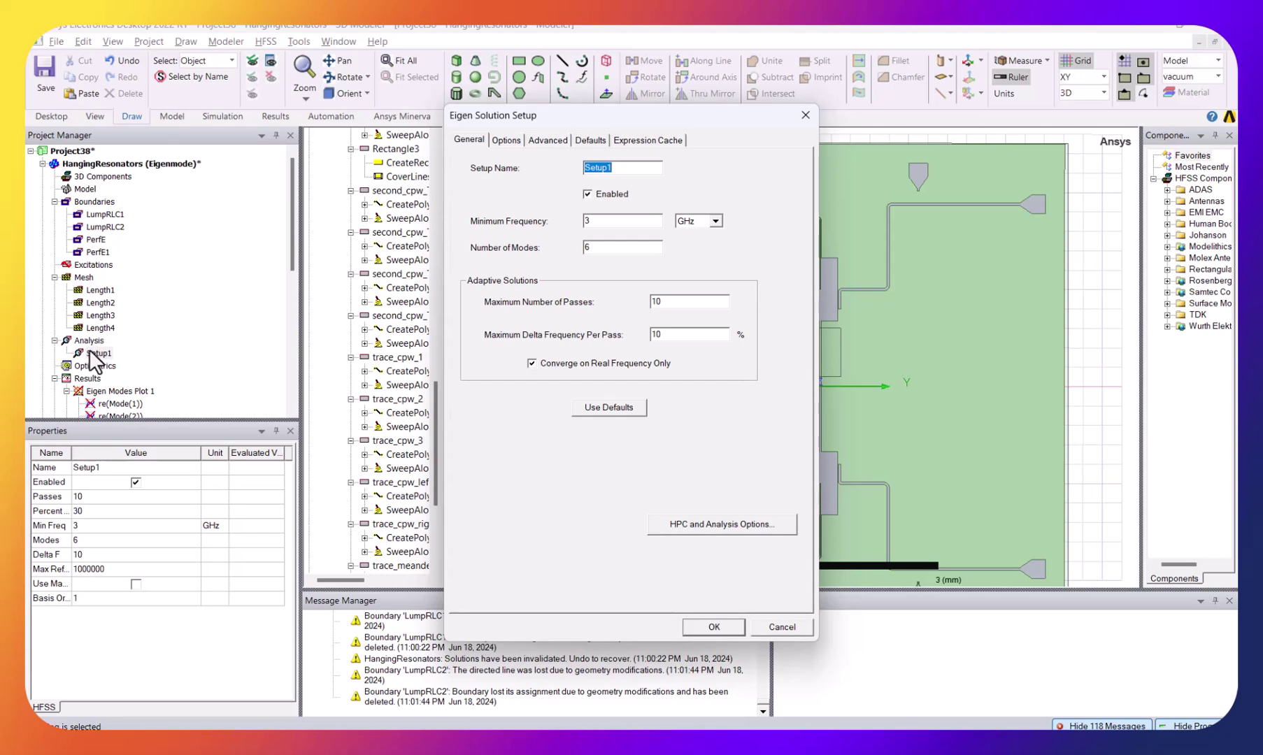
{"action": "key", "text": "Escape"}
{"action": "right_click", "coordinate": [89, 341]}
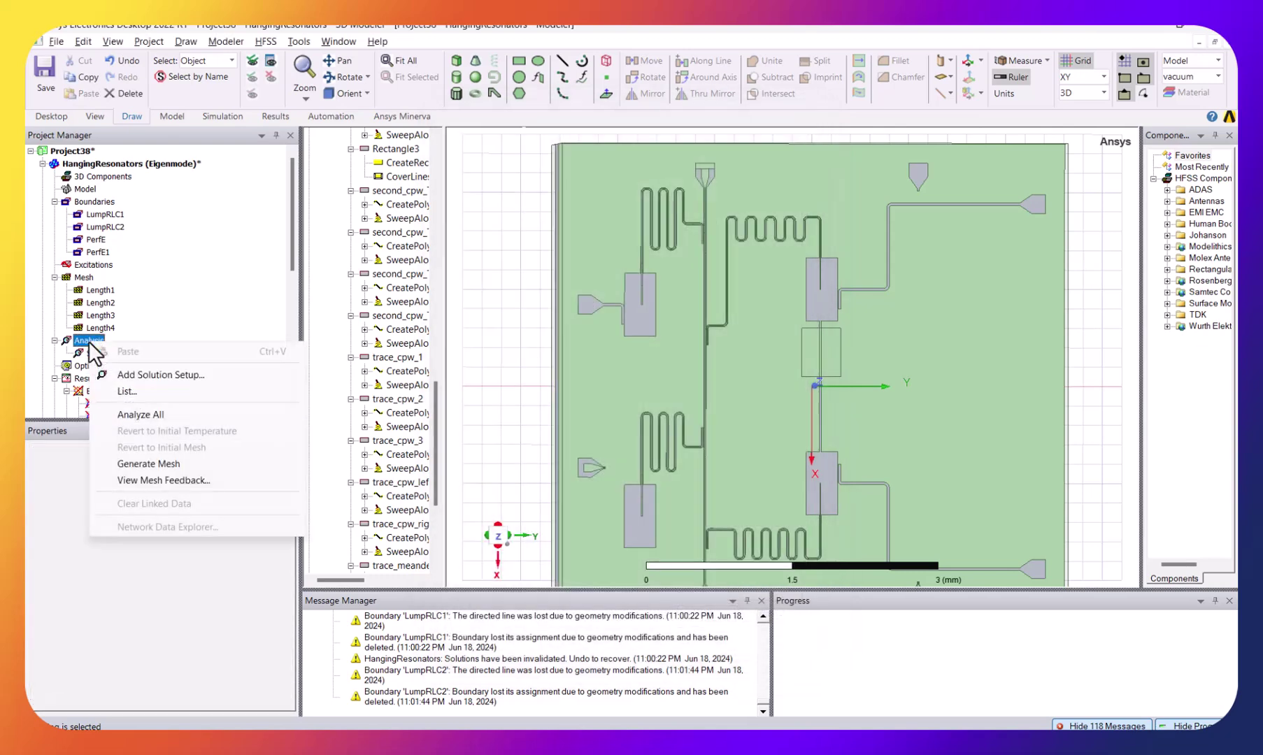
{"action": "left_click", "coordinate": [156, 381]}
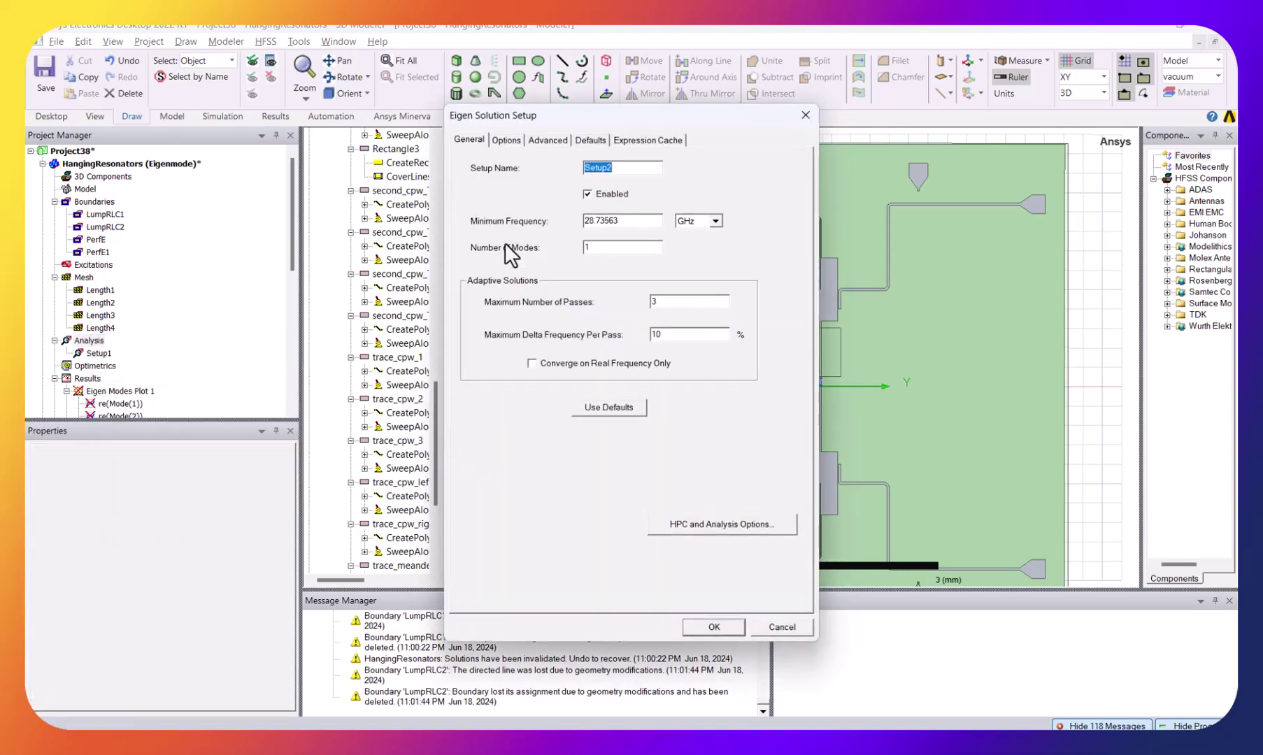
{"action": "key", "text": "Escape"}
Review the number of modes and minimum frequency of the existing Setup1 eigenmode setup
{"action": "double_click", "coordinate": [99, 353]}
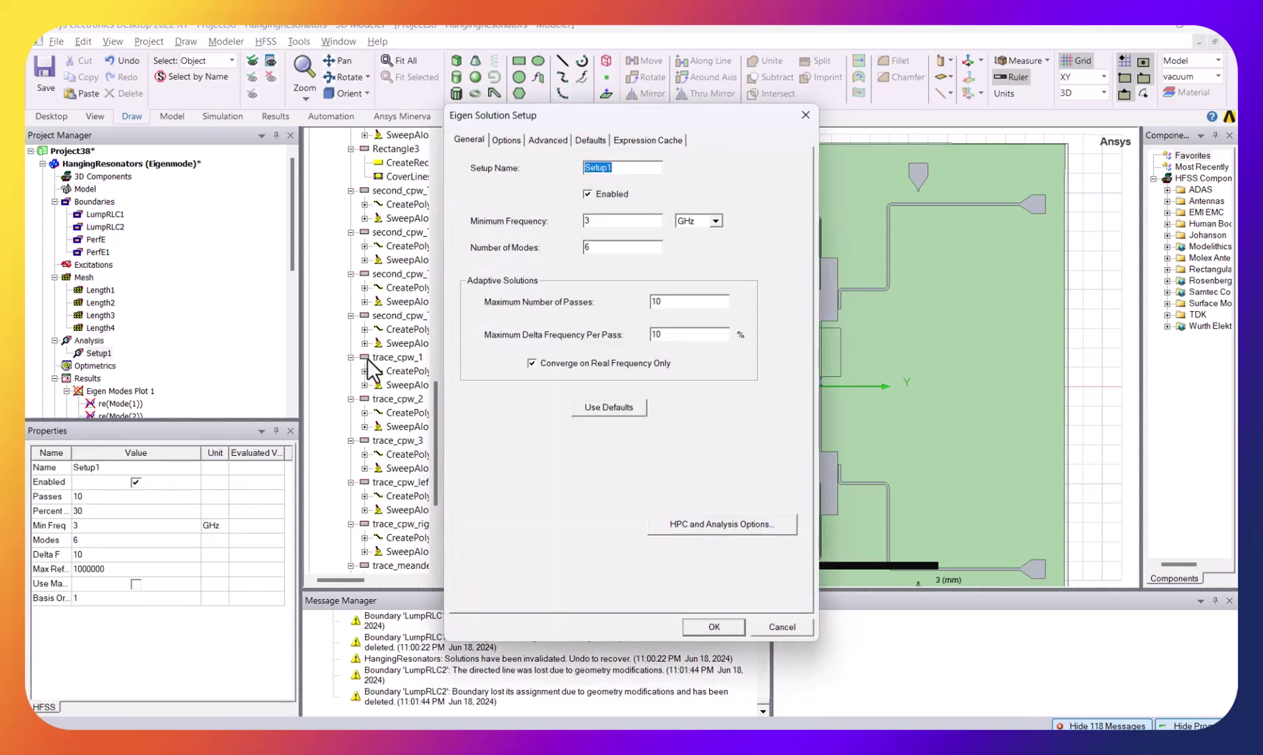
{"action": "left_click_drag", "start_coordinate": [601, 248], "coordinate": [544, 257]}
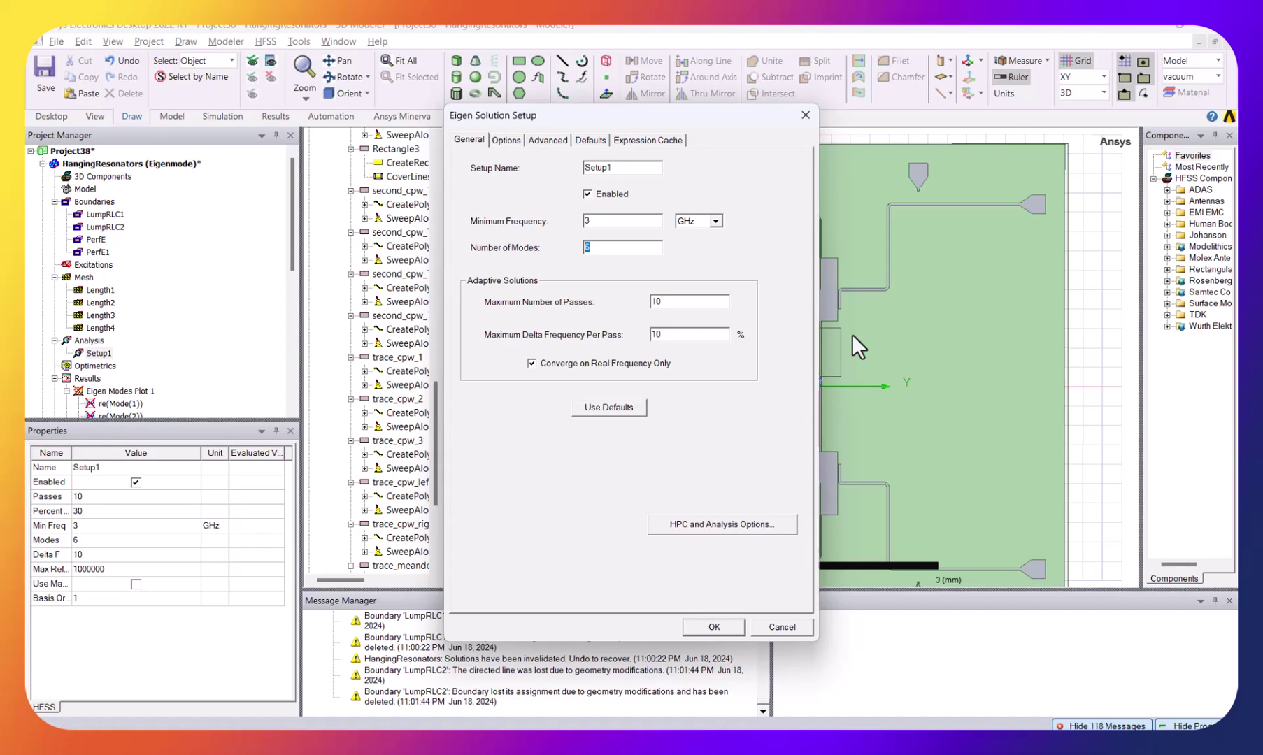
{"action": "left_click_drag", "start_coordinate": [723, 123], "coordinate": [470, 127]}
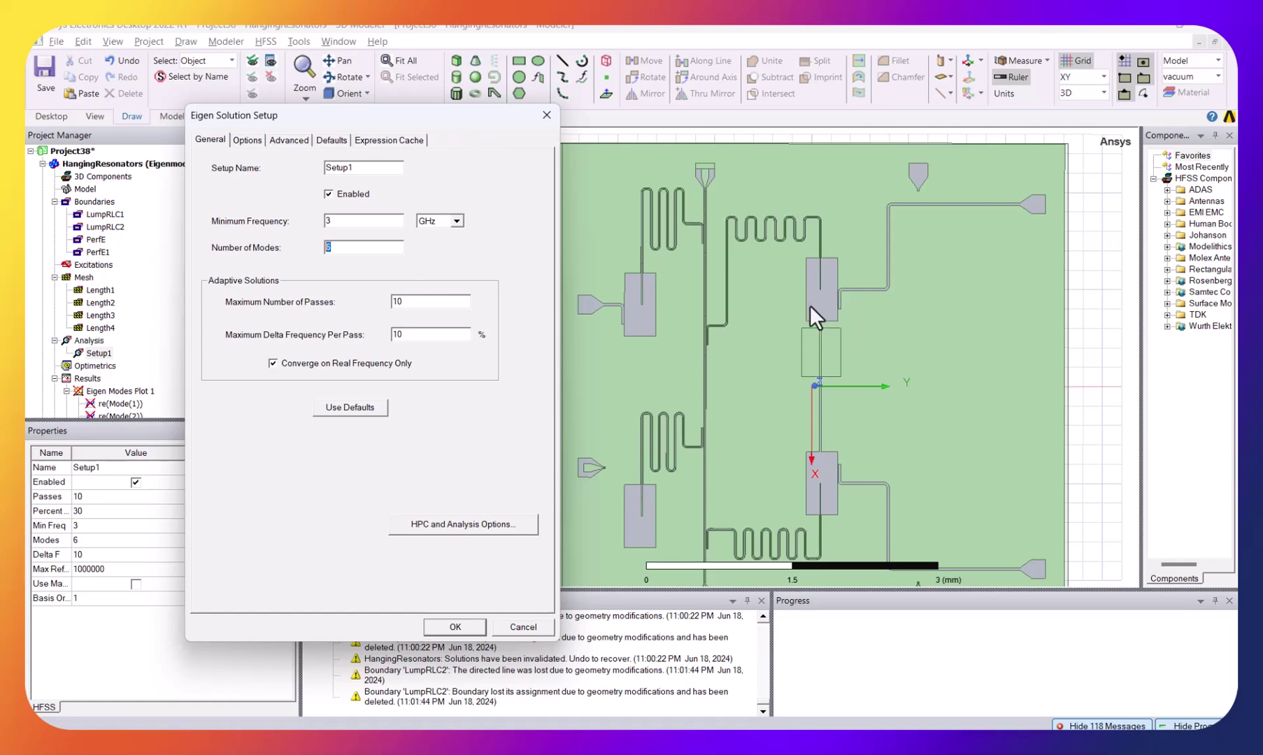
{"action": "left_click_drag", "start_coordinate": [446, 119], "coordinate": [495, 134]}
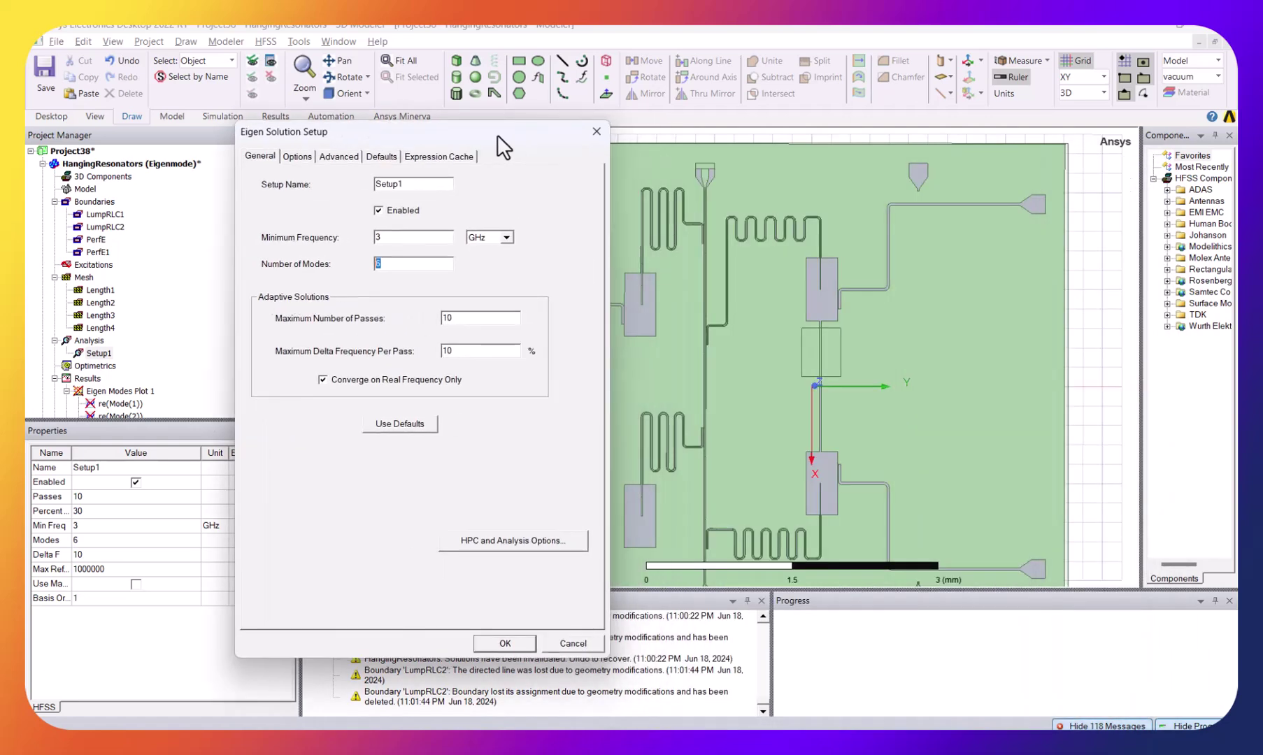
{"action": "double_click", "coordinate": [411, 238]}
Review the minimum number of passes in Setup1's adaptive options, and leave the setup without changes
{"action": "left_click", "coordinate": [296, 157]}
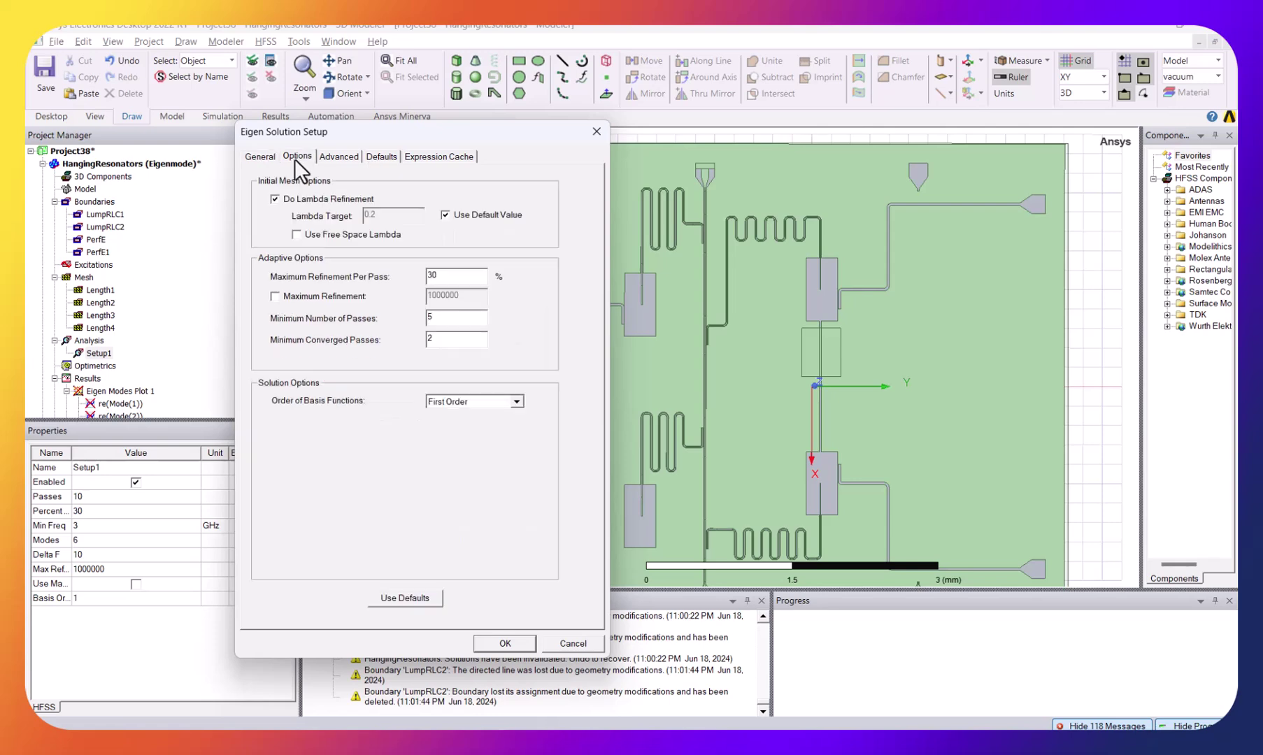
{"action": "left_click_drag", "start_coordinate": [448, 323], "coordinate": [401, 331]}
{"action": "left_click", "coordinate": [259, 158]}
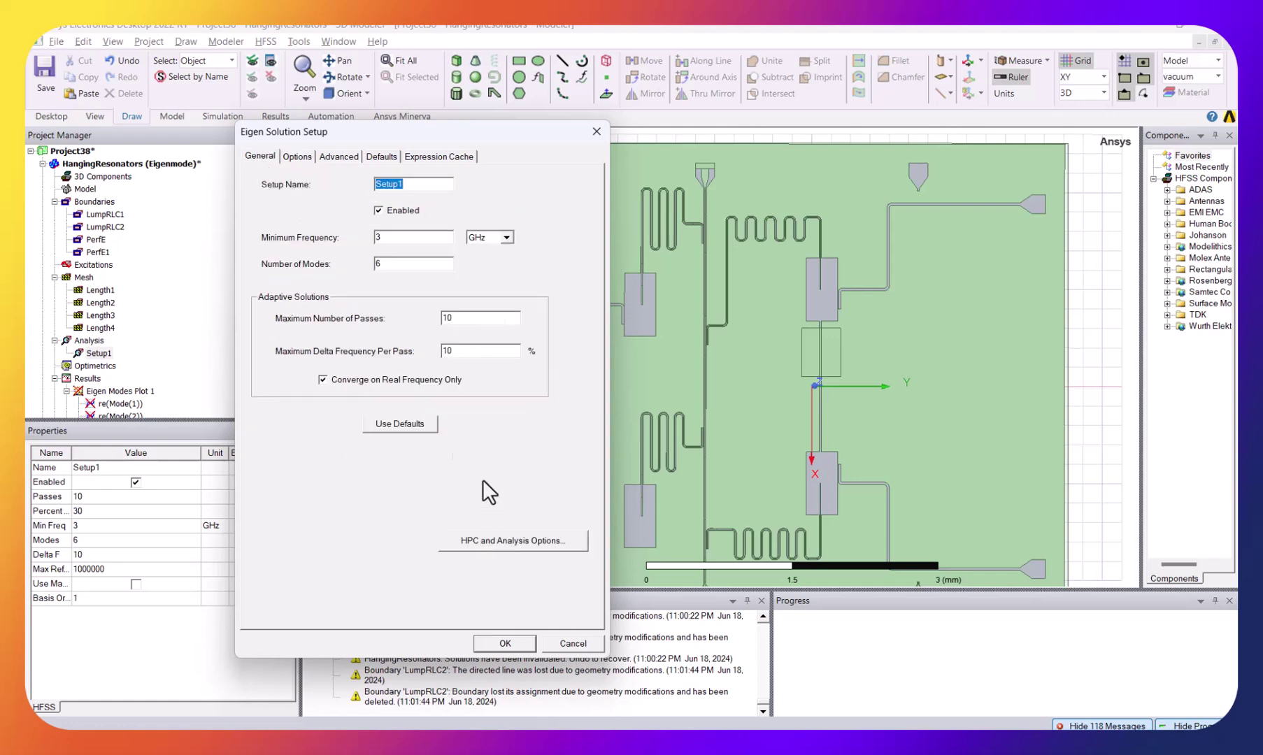
{"action": "left_click", "coordinate": [579, 647]}
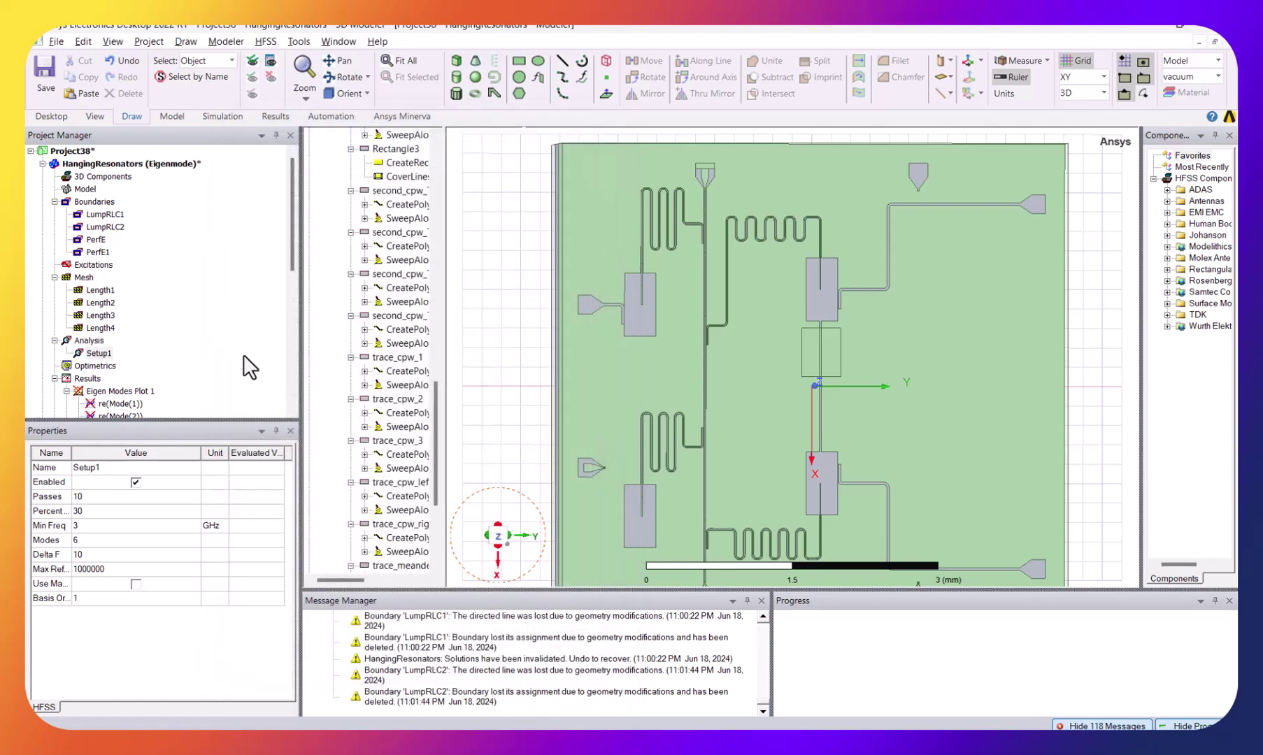
Select all model objects except the vacuum sample_holder box
{"action": "left_click_drag", "start_coordinate": [293, 234], "coordinate": [292, 302]}
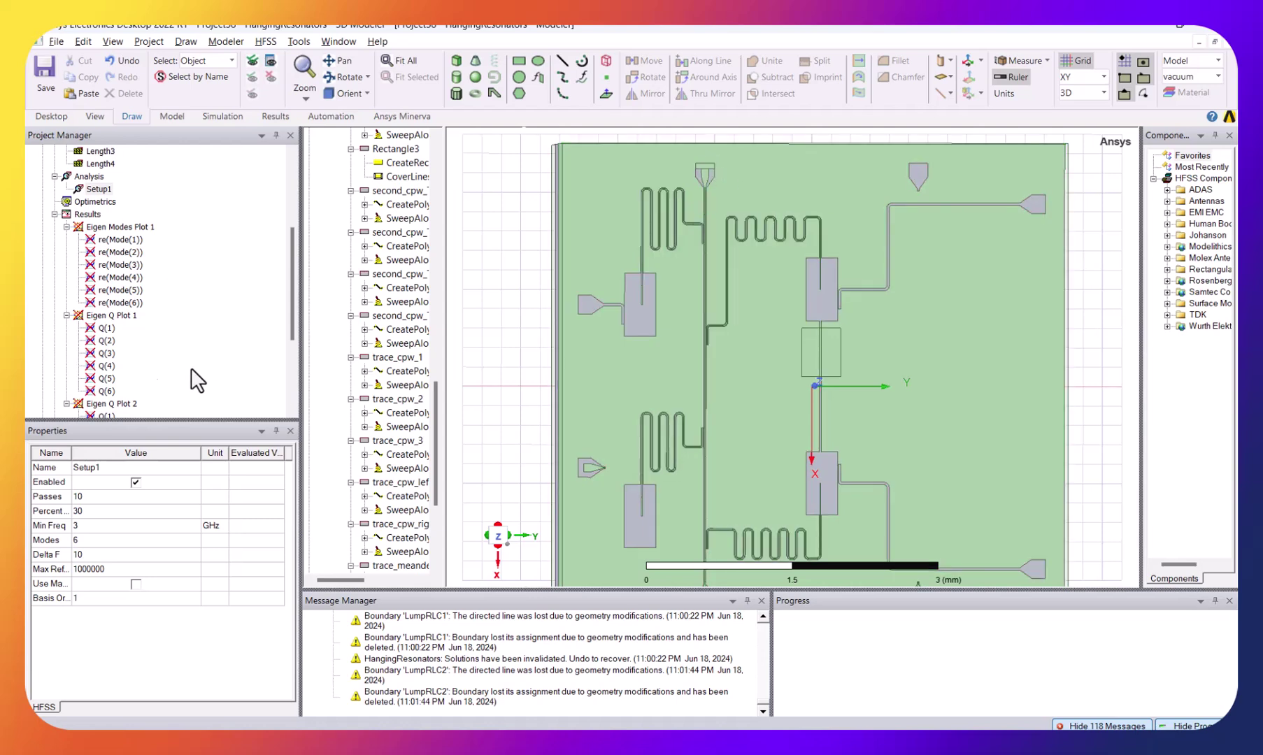
{"action": "left_click_drag", "start_coordinate": [292, 312], "coordinate": [303, 376]}
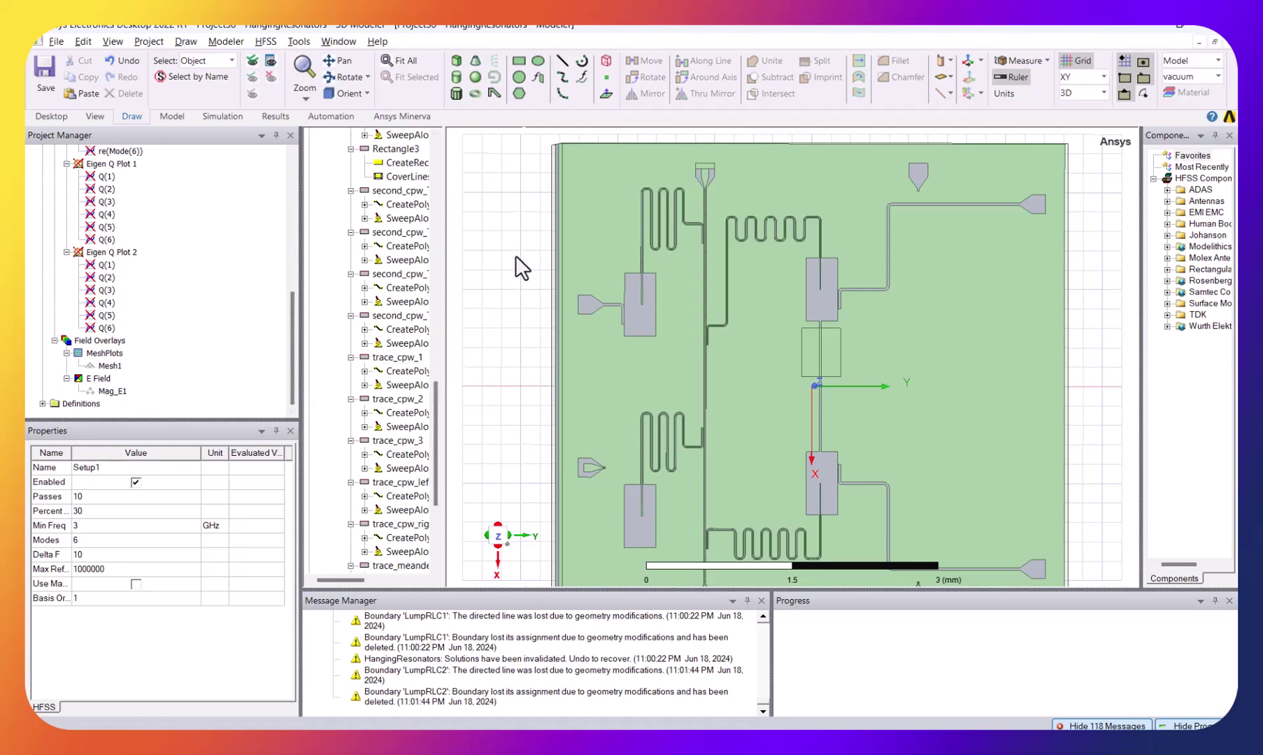
{"action": "left_click", "coordinate": [345, 99]}
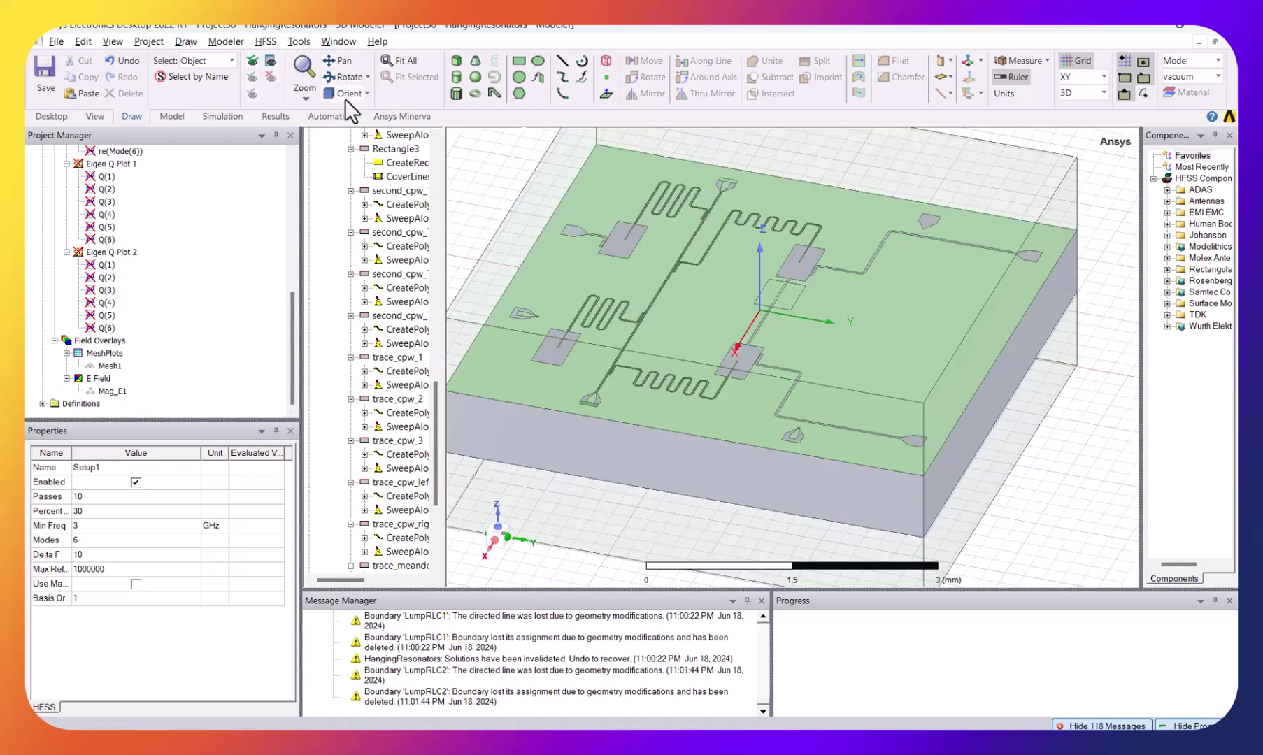
{"action": "scroll", "coordinate": [620, 267], "scroll_direction": "down", "scroll_amount": 5}
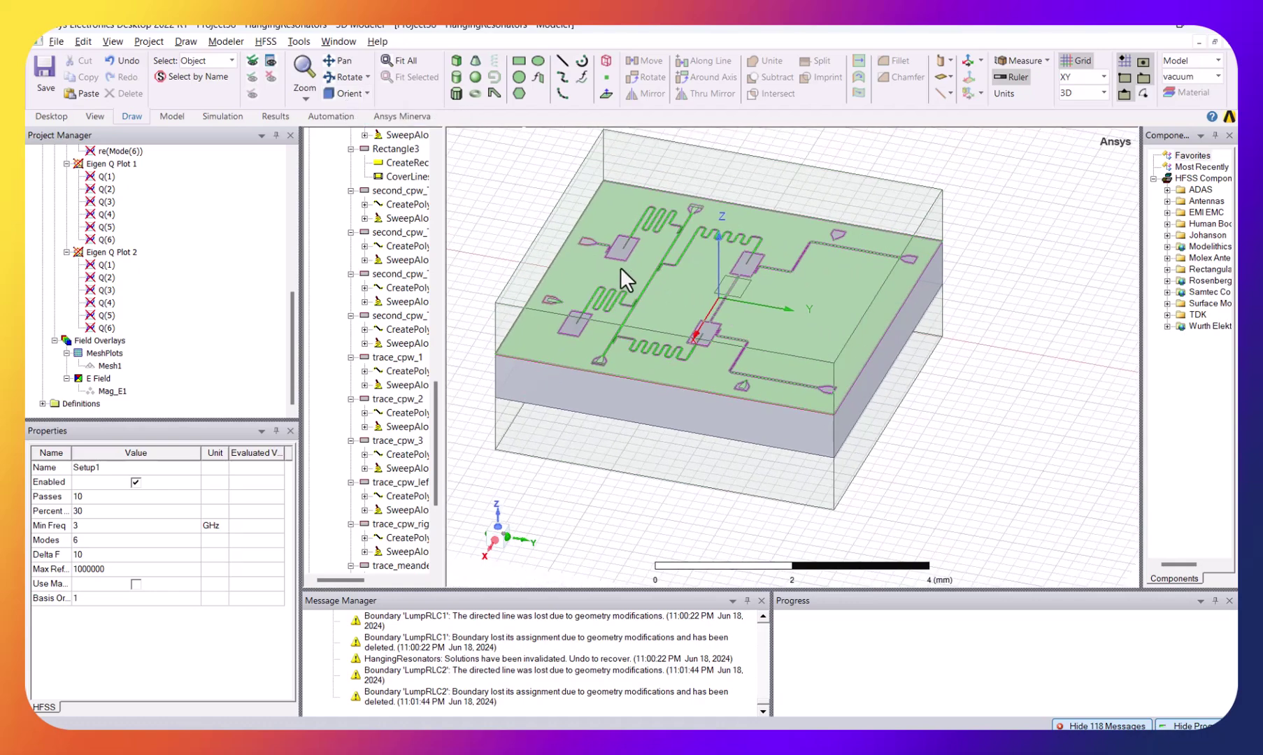
{"action": "left_click_drag", "start_coordinate": [494, 145], "coordinate": [993, 470]}
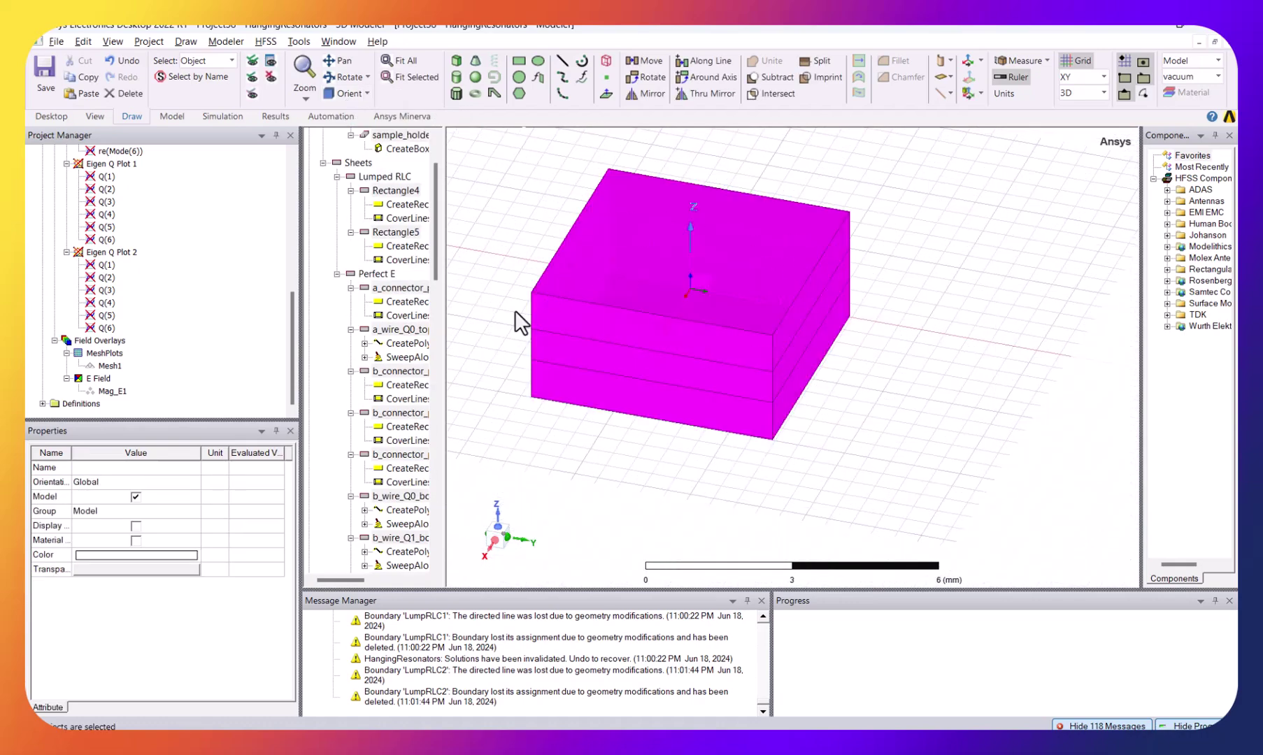
{"action": "left_click_drag", "start_coordinate": [439, 218], "coordinate": [432, 138]}
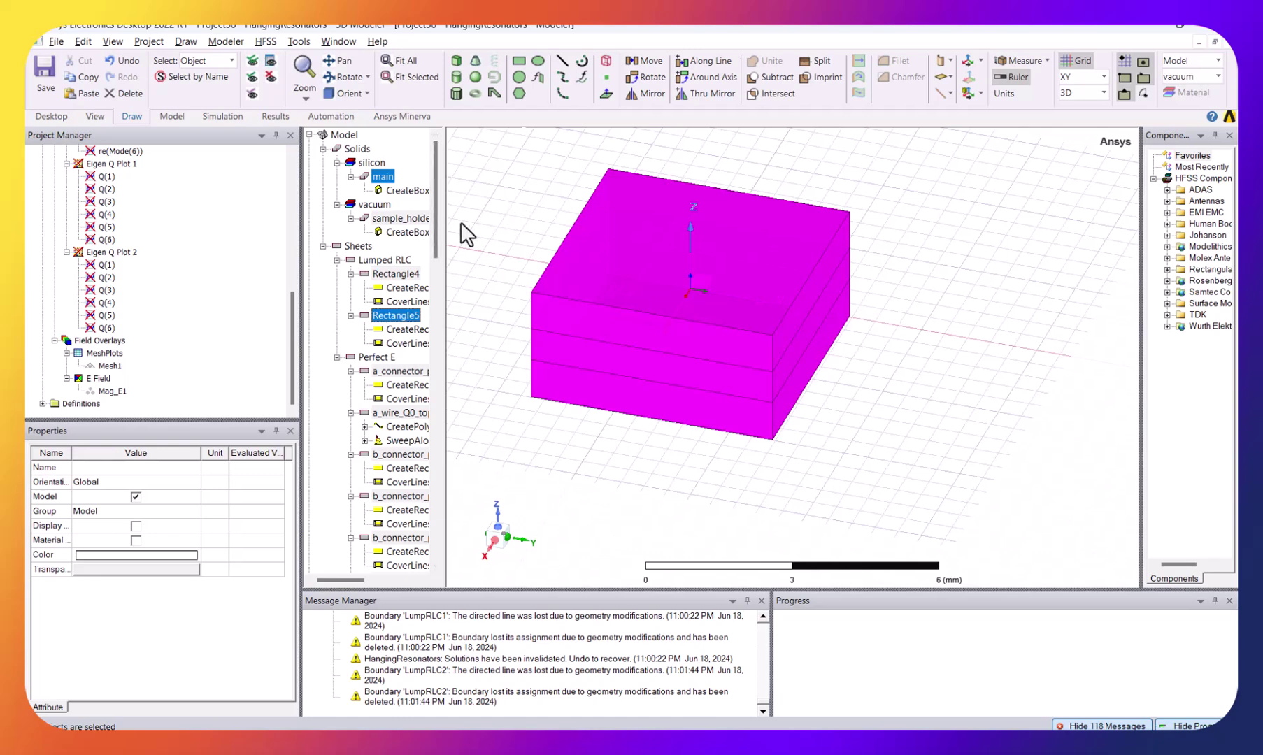
{"action": "left_click", "coordinate": [401, 219], "text": "ctrl"}
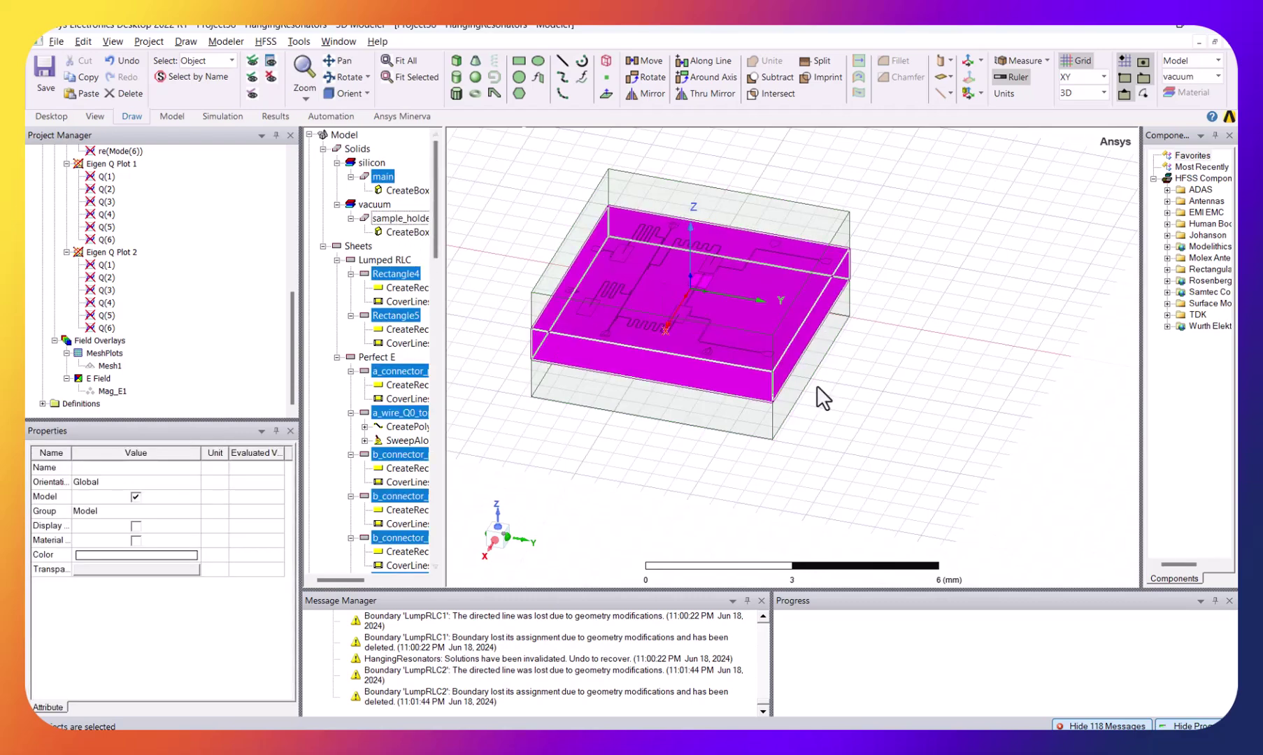
Create a mesh plot of the selected objects using the Setup1 : LastAdaptive solution
{"action": "right_click", "coordinate": [623, 360]}
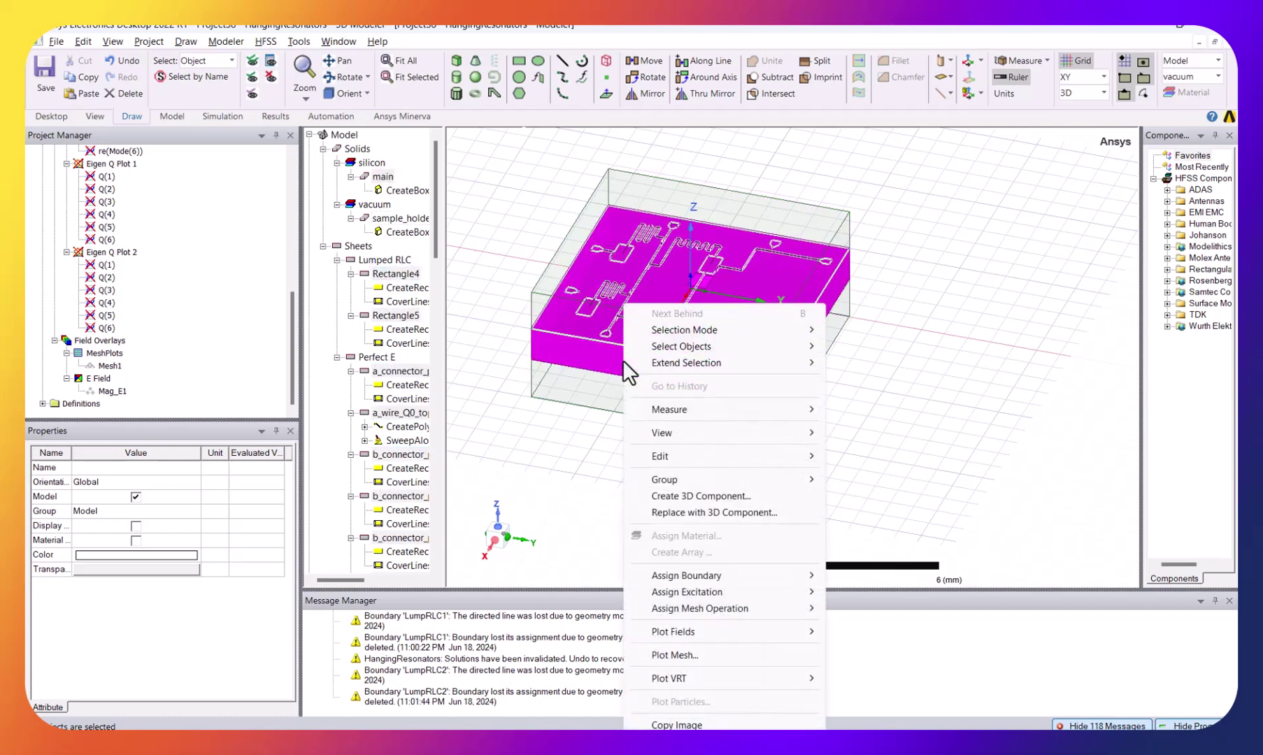
{"action": "left_click", "coordinate": [759, 653]}
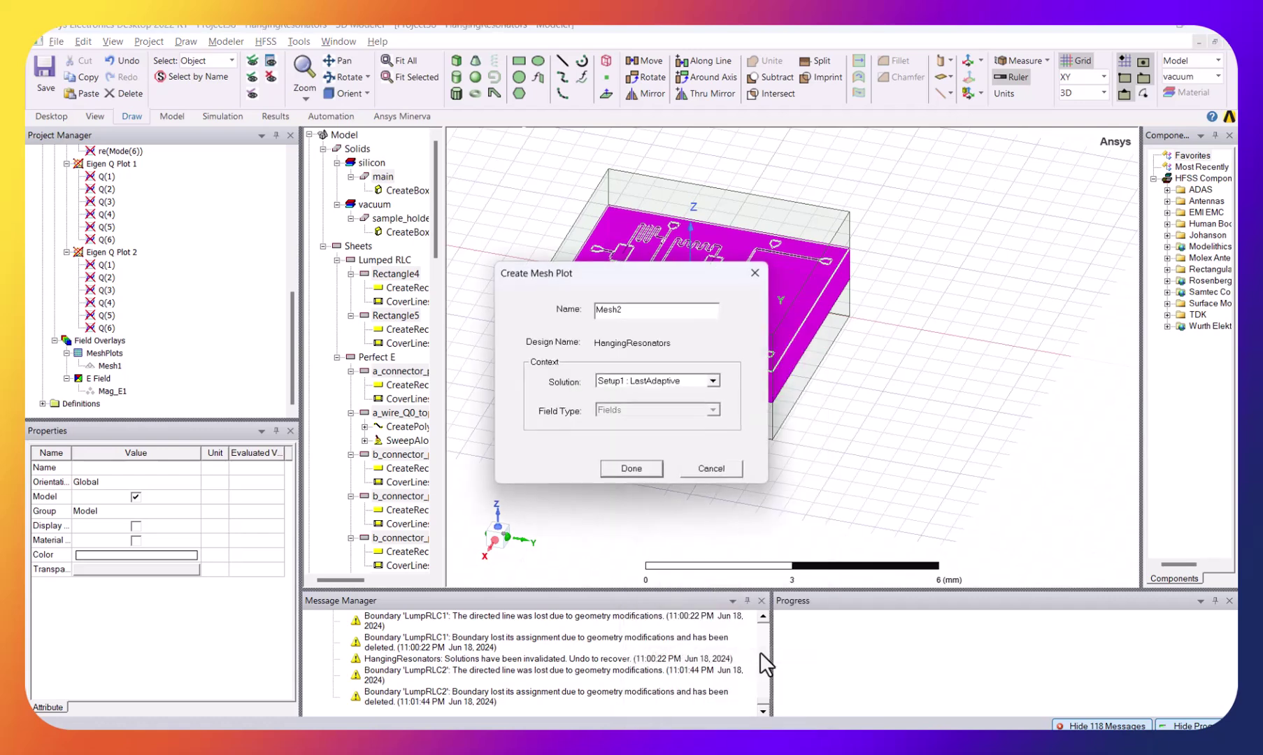
{"action": "left_click", "coordinate": [637, 472]}
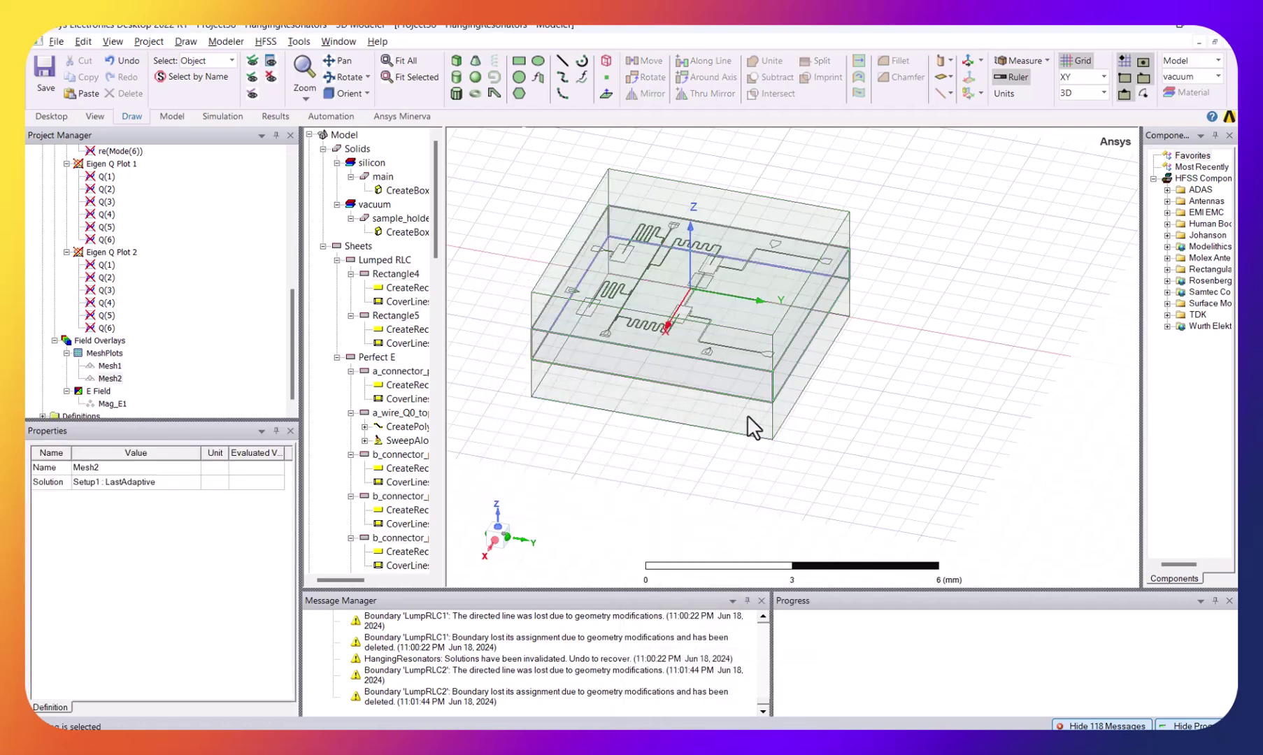
Run the analysis of all setups in the HangingResonators design
{"action": "left_click", "coordinate": [272, 43]}
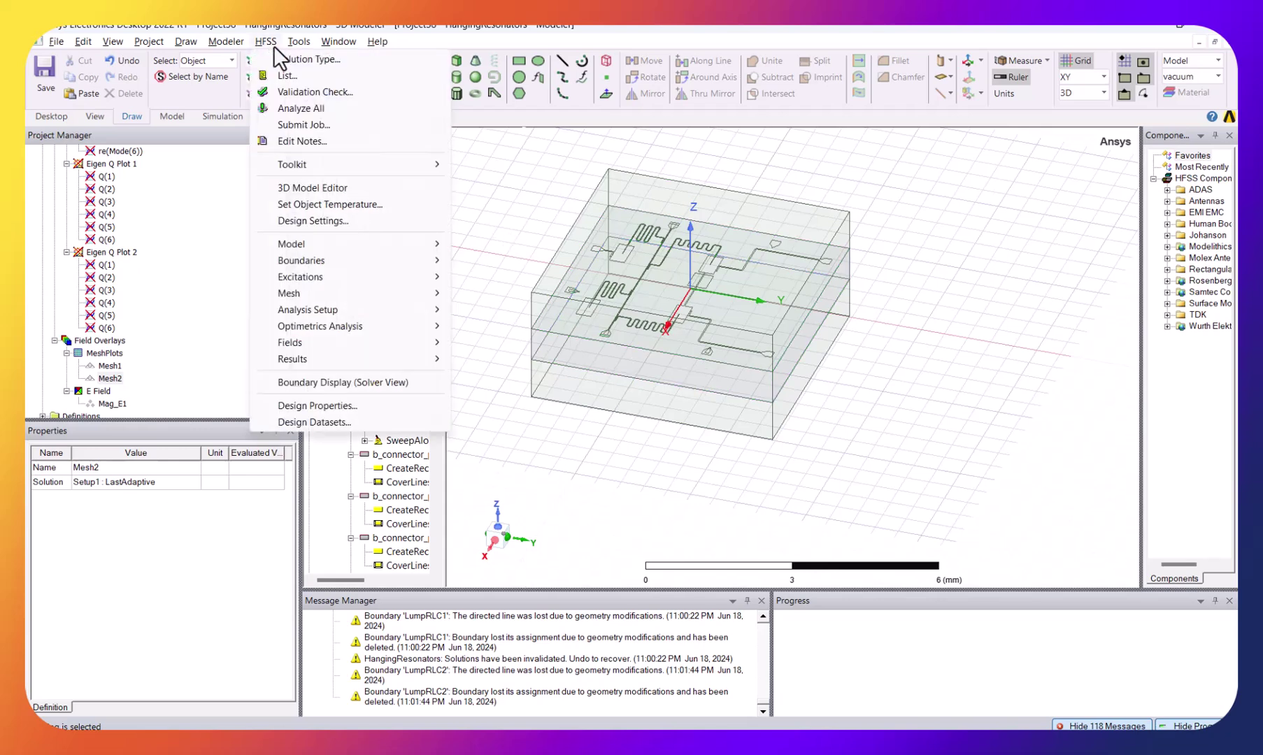
{"action": "left_click", "coordinate": [316, 109]}
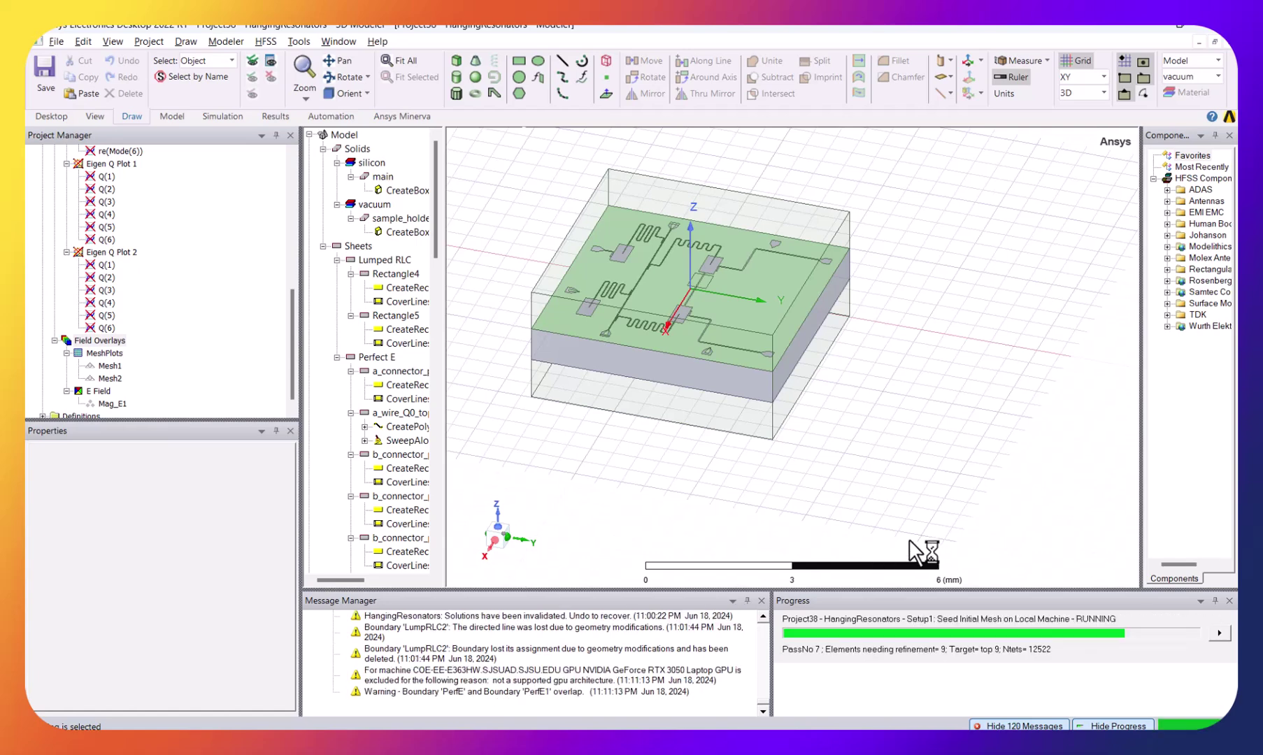
{"action": "key", "text": "F10"}
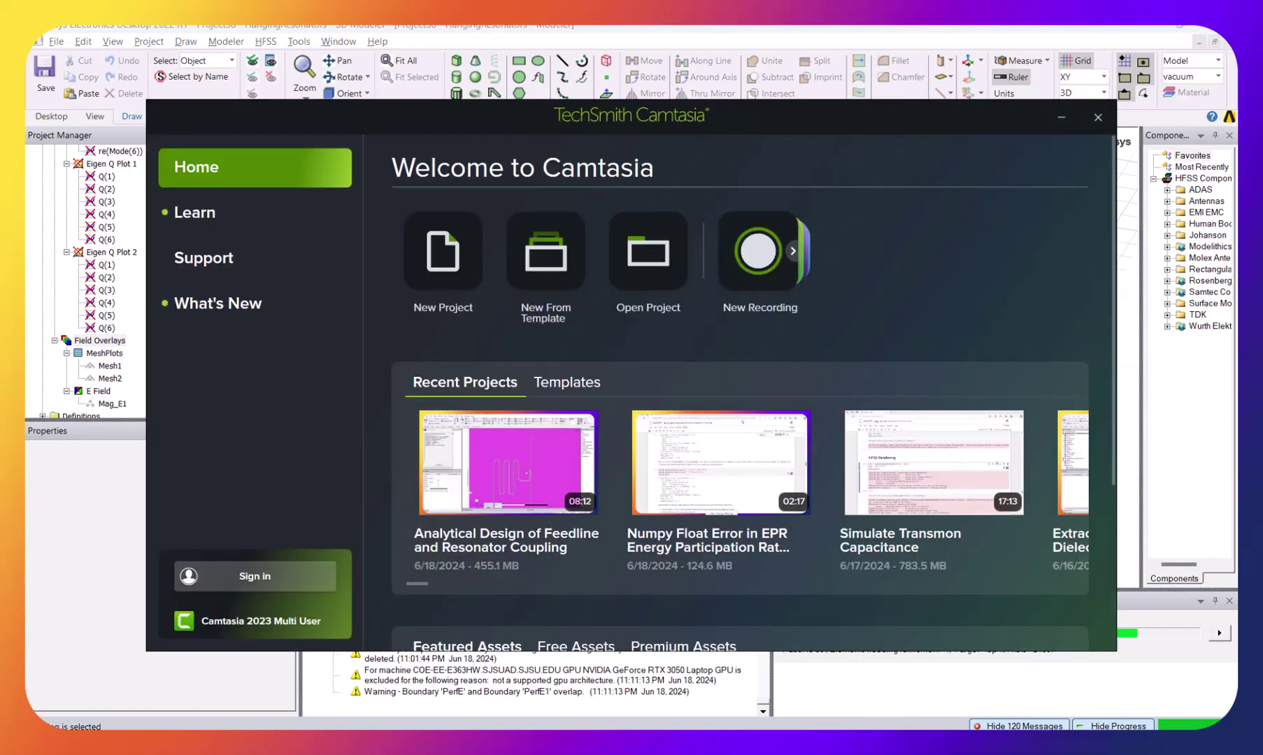
{"action": "left_click", "coordinate": [1056, 116]}
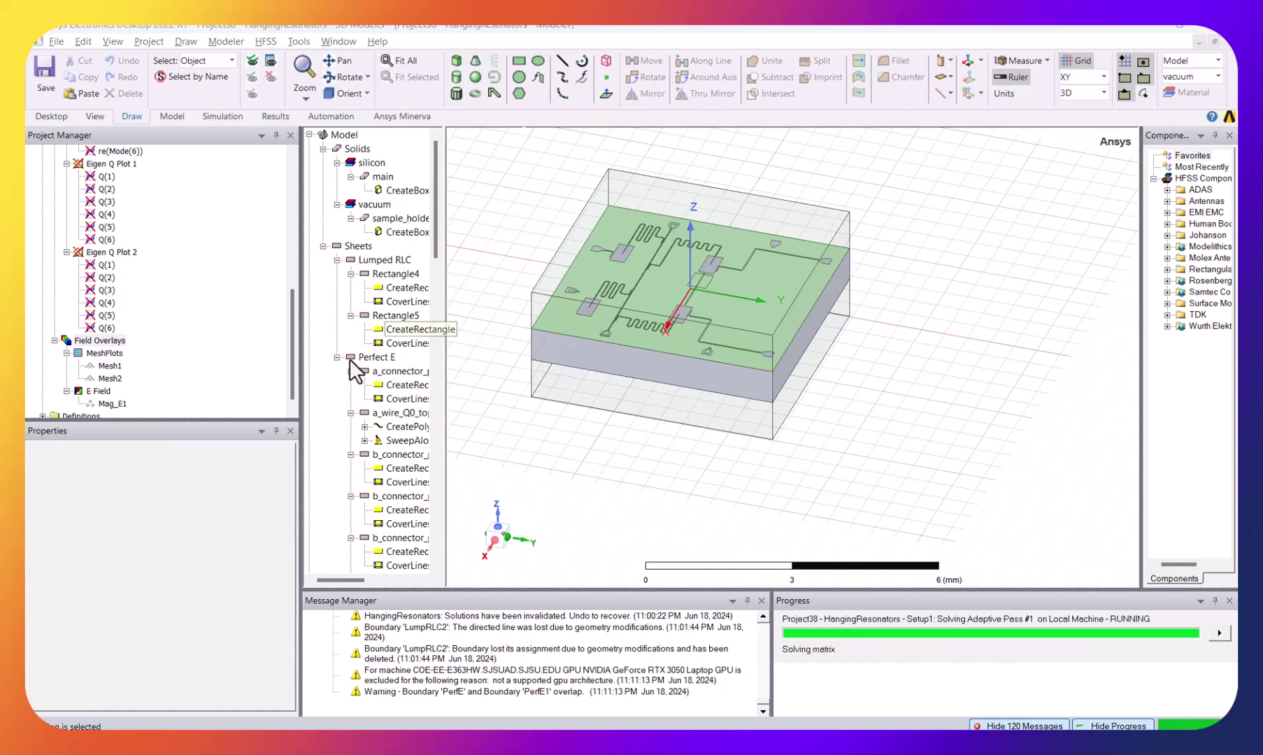
Display the Mesh2 plot over the whole chip as seen from above
{"action": "left_click", "coordinate": [109, 378]}
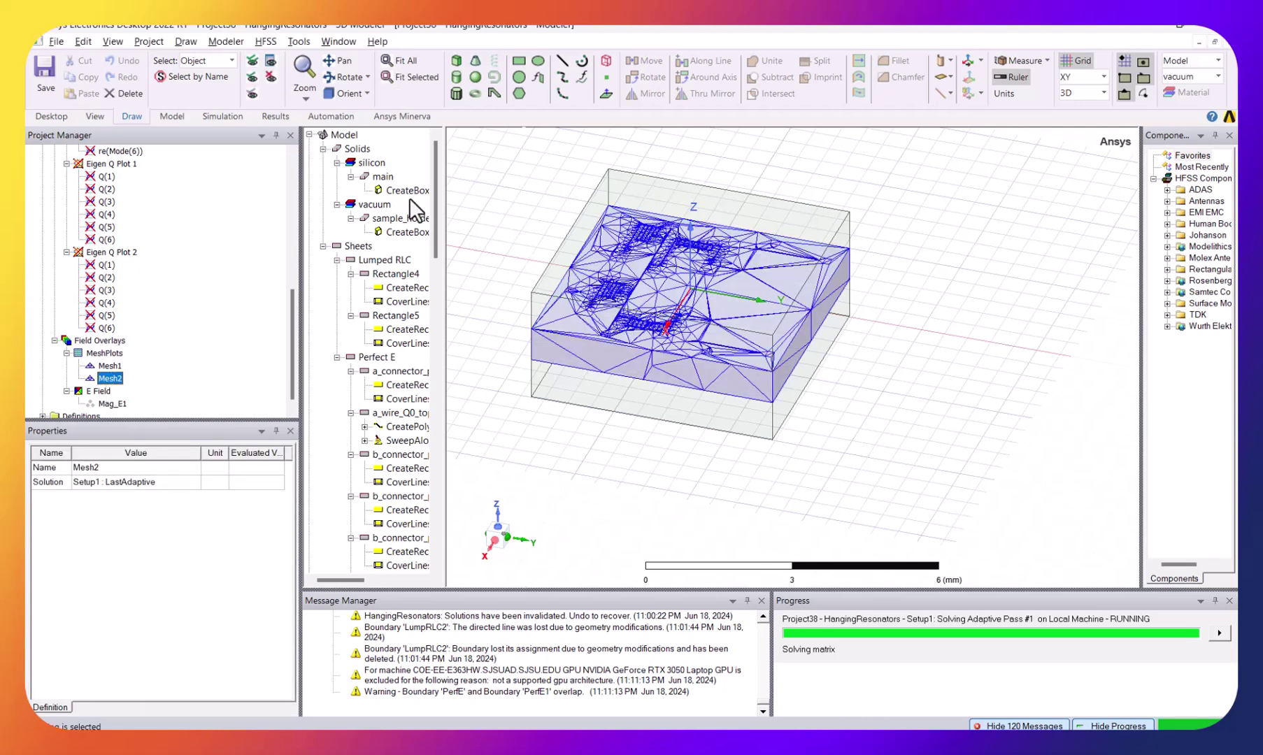
{"action": "left_click", "coordinate": [497, 521]}
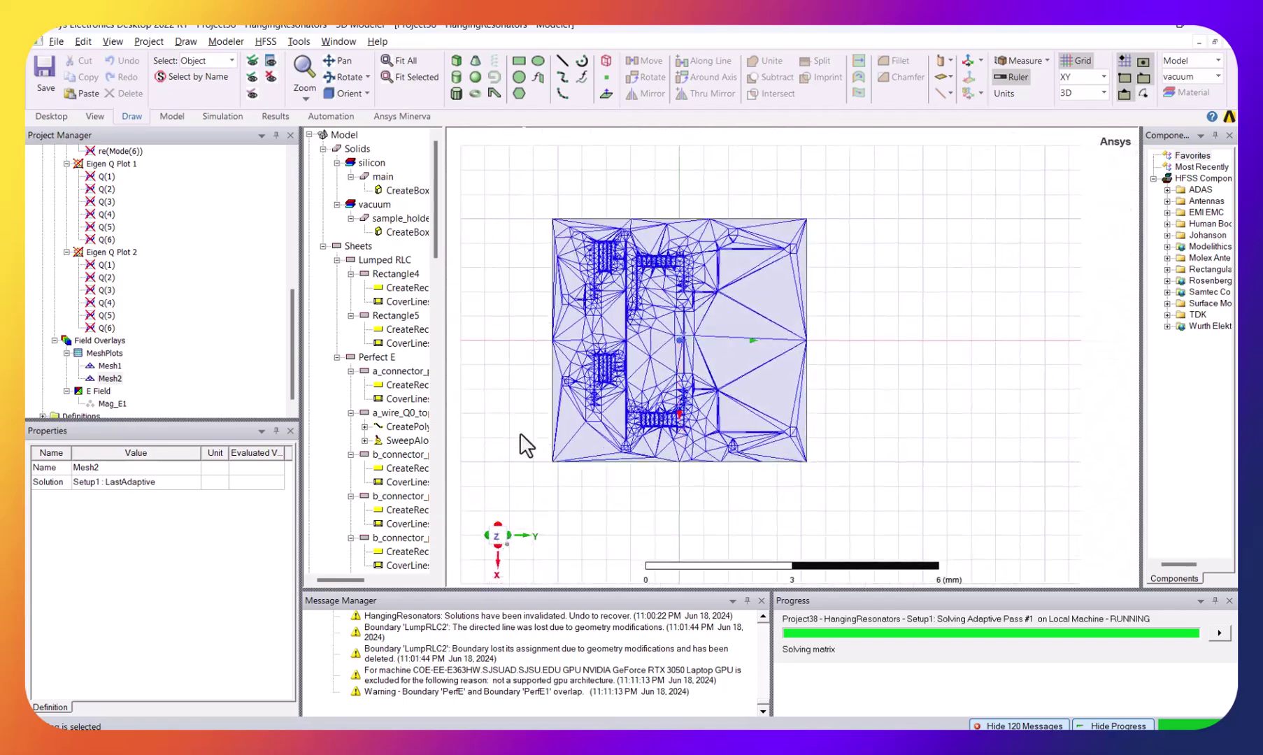
{"action": "left_click", "coordinate": [396, 61]}
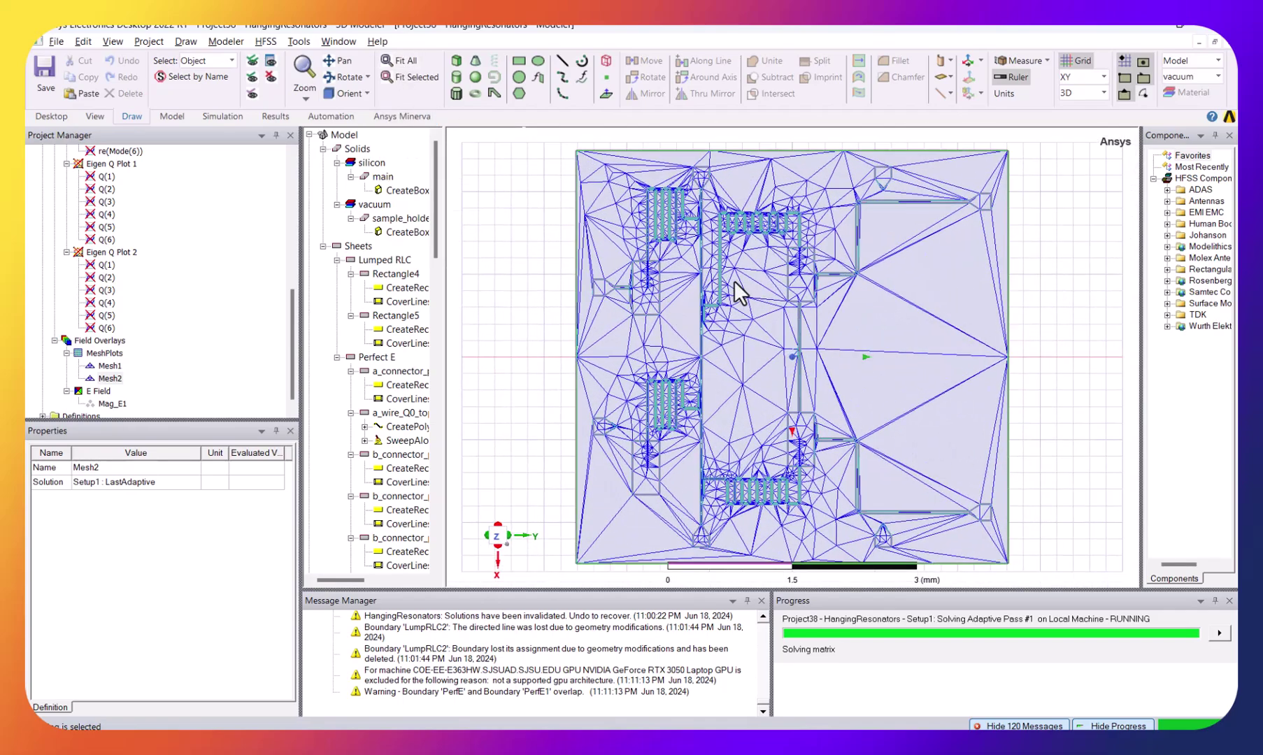
Examine the Mesh2 mesh around the lower meander resonator, its coupling to the feedline, and across the whole chip
{"action": "scroll", "coordinate": [669, 429], "scroll_direction": "up", "scroll_amount": 3}
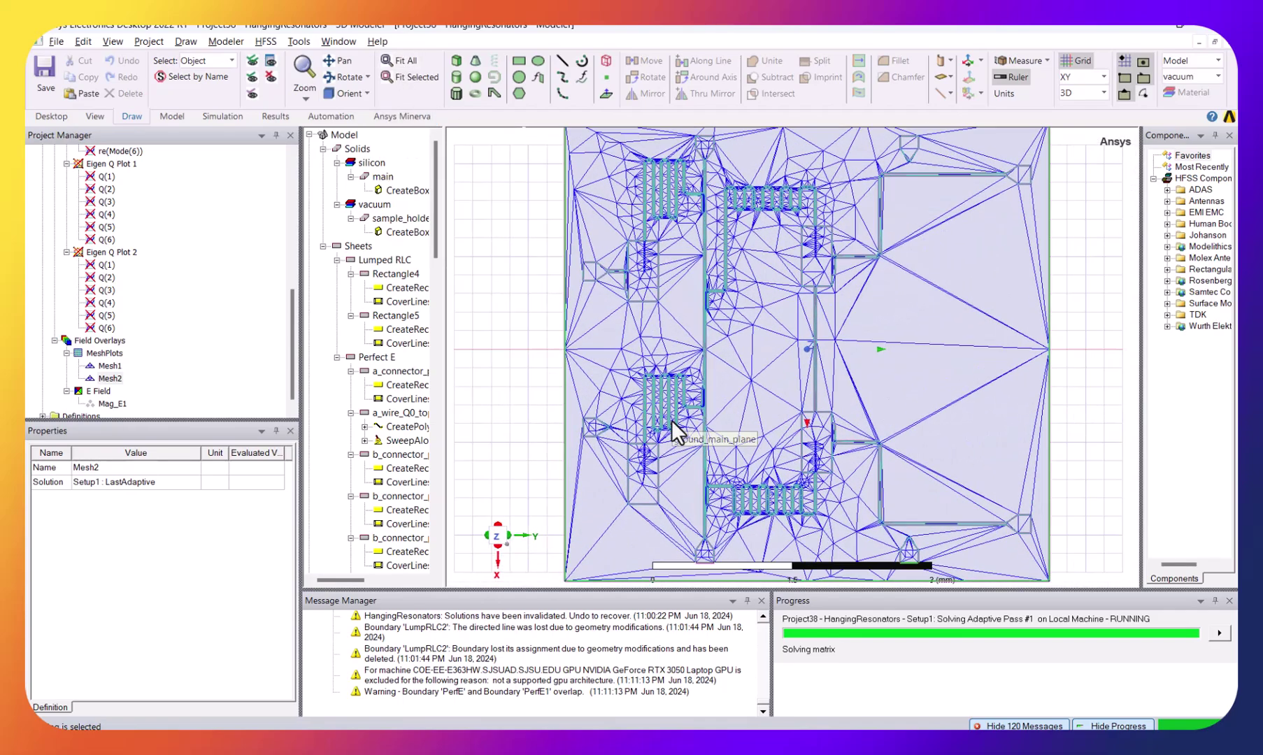
{"action": "scroll", "coordinate": [670, 420], "scroll_direction": "up", "scroll_amount": 5}
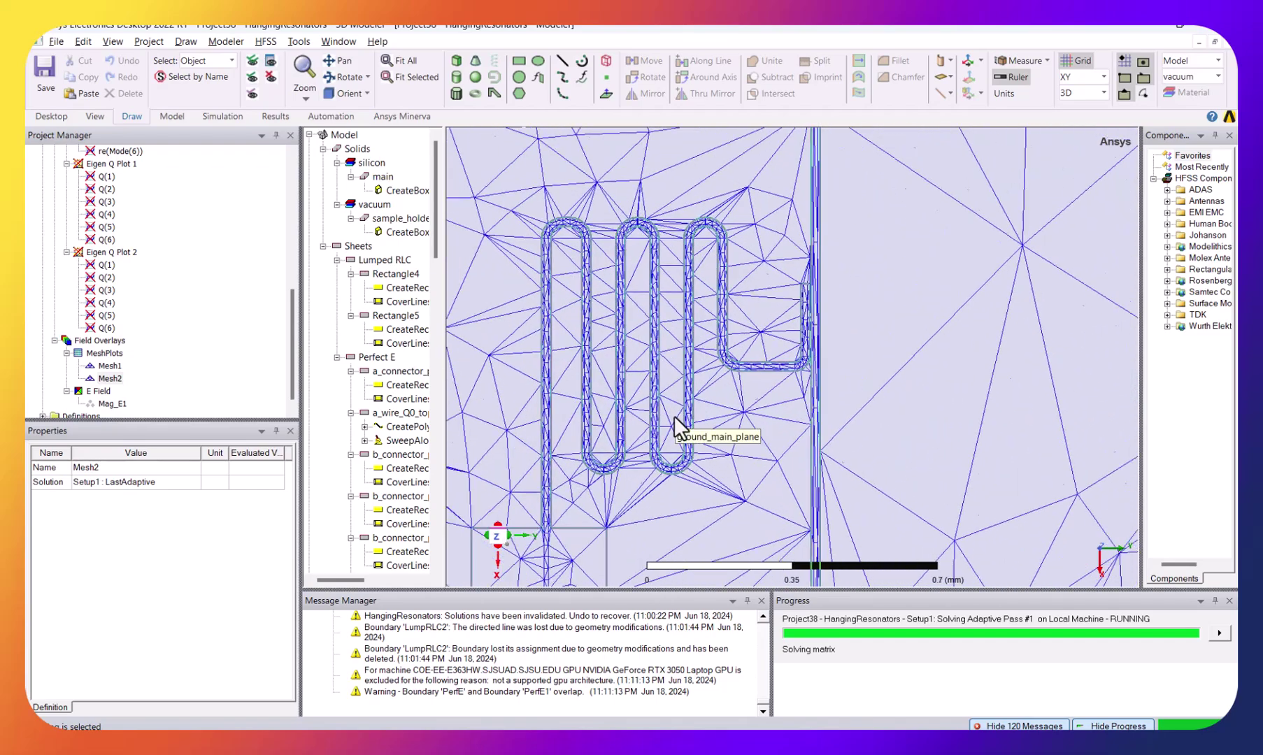
{"action": "left_click_drag", "start_coordinate": [667, 287], "coordinate": [920, 337], "text": "shift"}
{"action": "scroll", "coordinate": [920, 336], "scroll_direction": "up", "scroll_amount": 4}
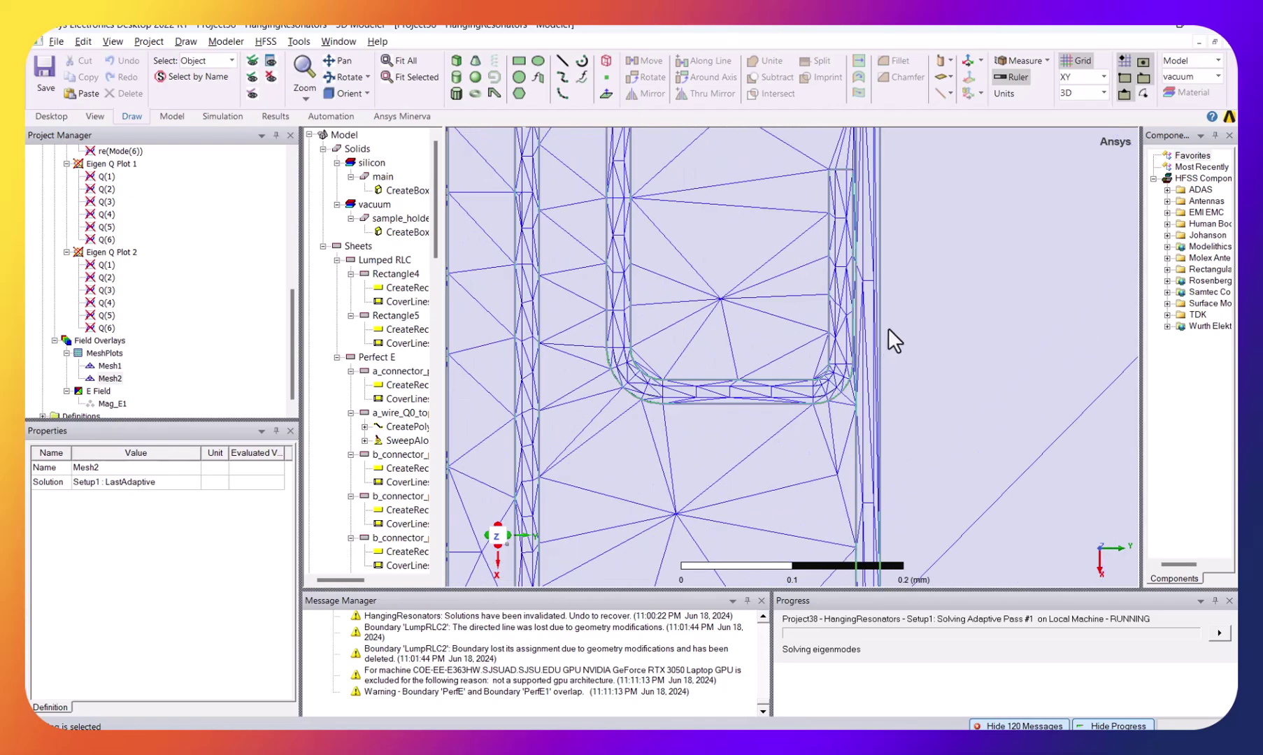
{"action": "scroll", "coordinate": [882, 325], "scroll_direction": "down", "scroll_amount": 6}
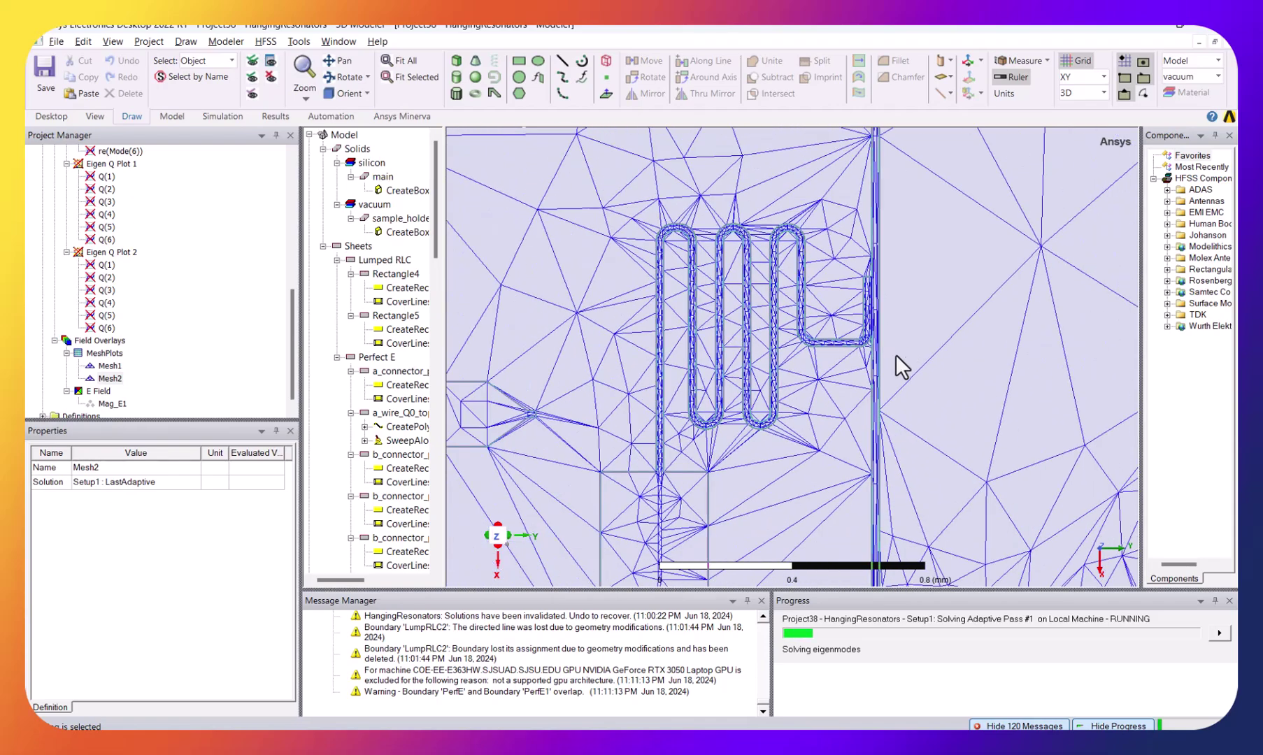
{"action": "scroll", "coordinate": [924, 359], "scroll_direction": "down", "scroll_amount": 5}
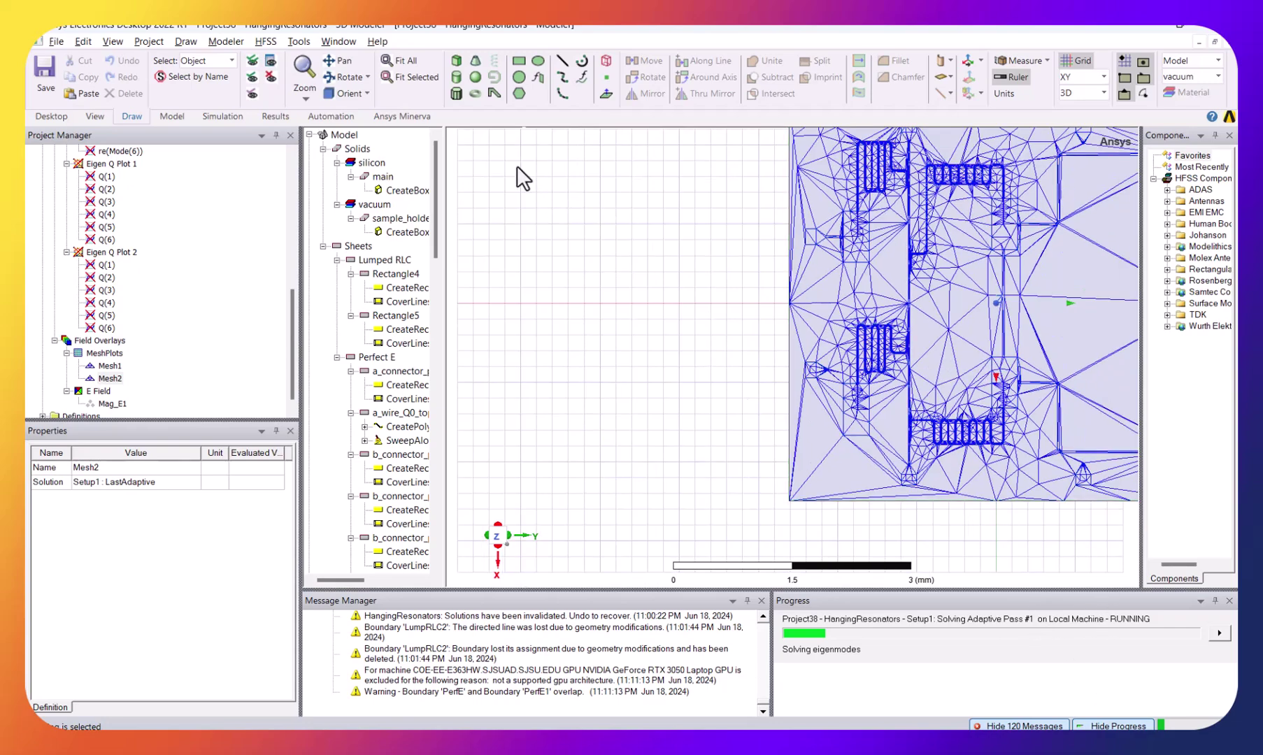
{"action": "left_click", "coordinate": [398, 62]}
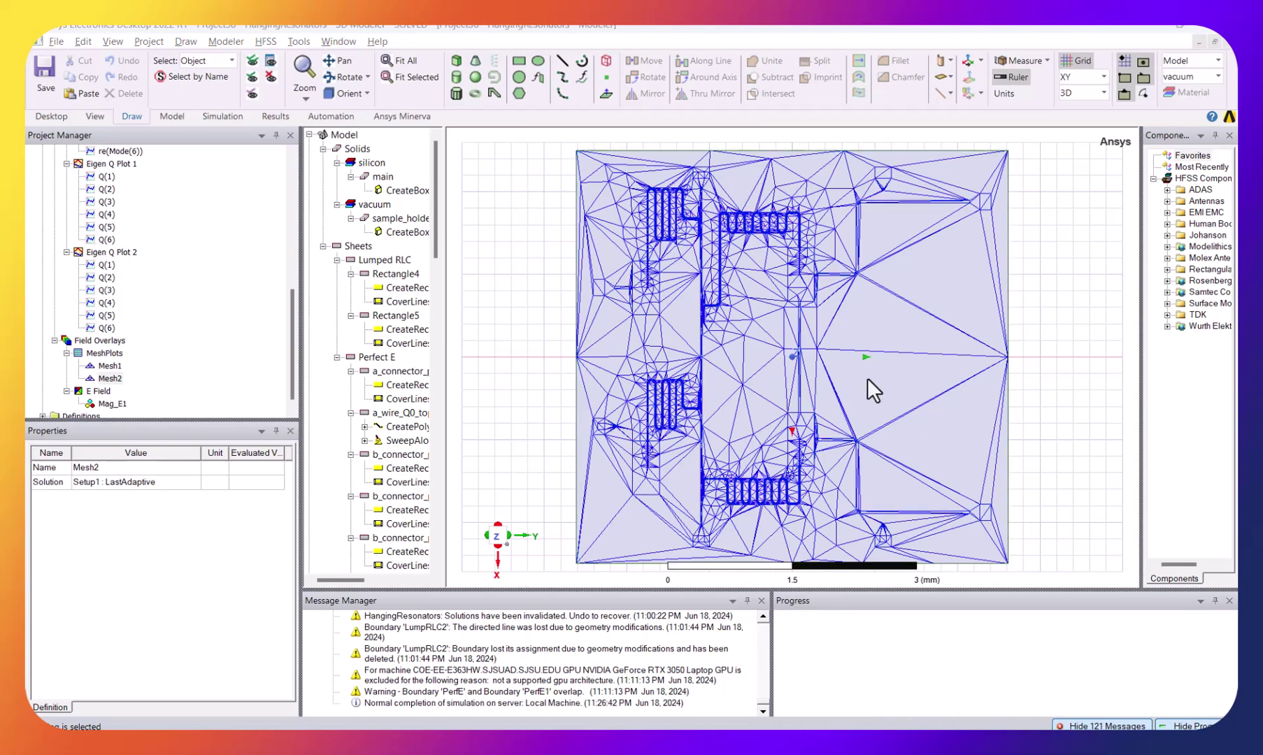
{"action": "left_click", "coordinate": [517, 422]}
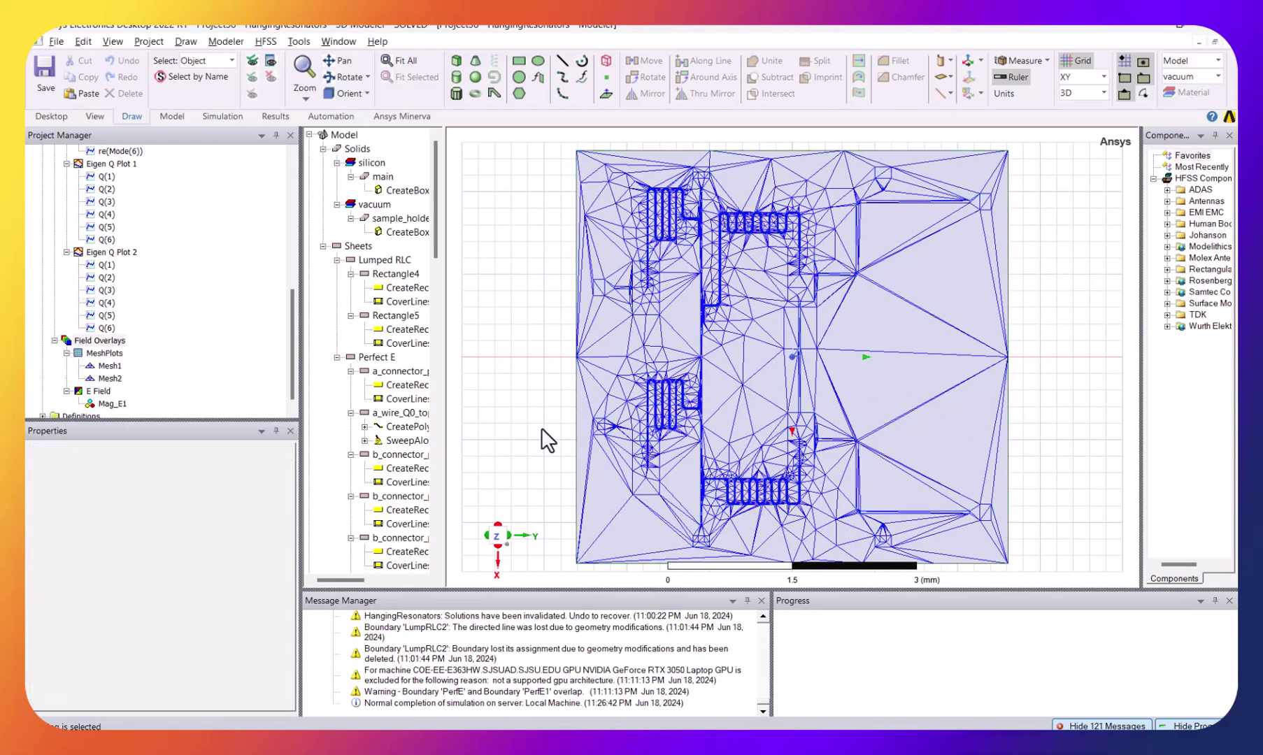
{"action": "scroll", "coordinate": [634, 403], "scroll_direction": "up", "scroll_amount": 10}
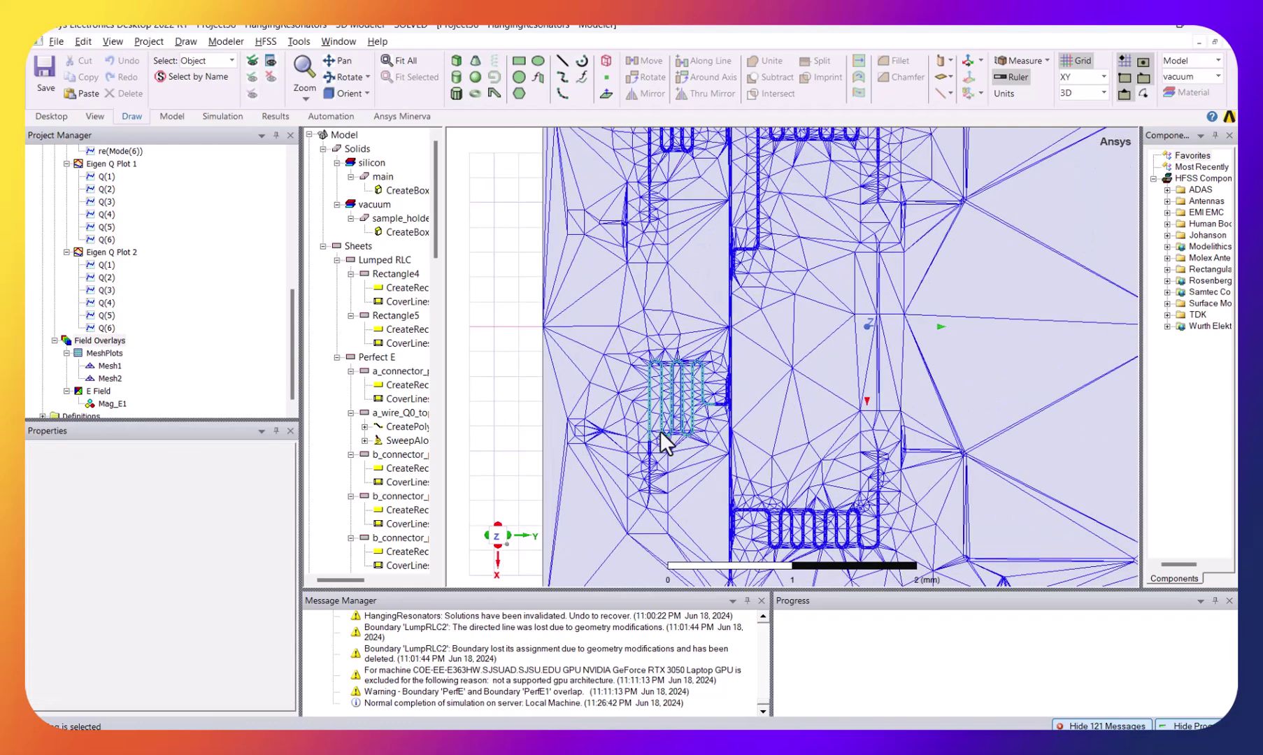
{"action": "scroll", "coordinate": [694, 382], "scroll_direction": "down", "scroll_amount": 8}
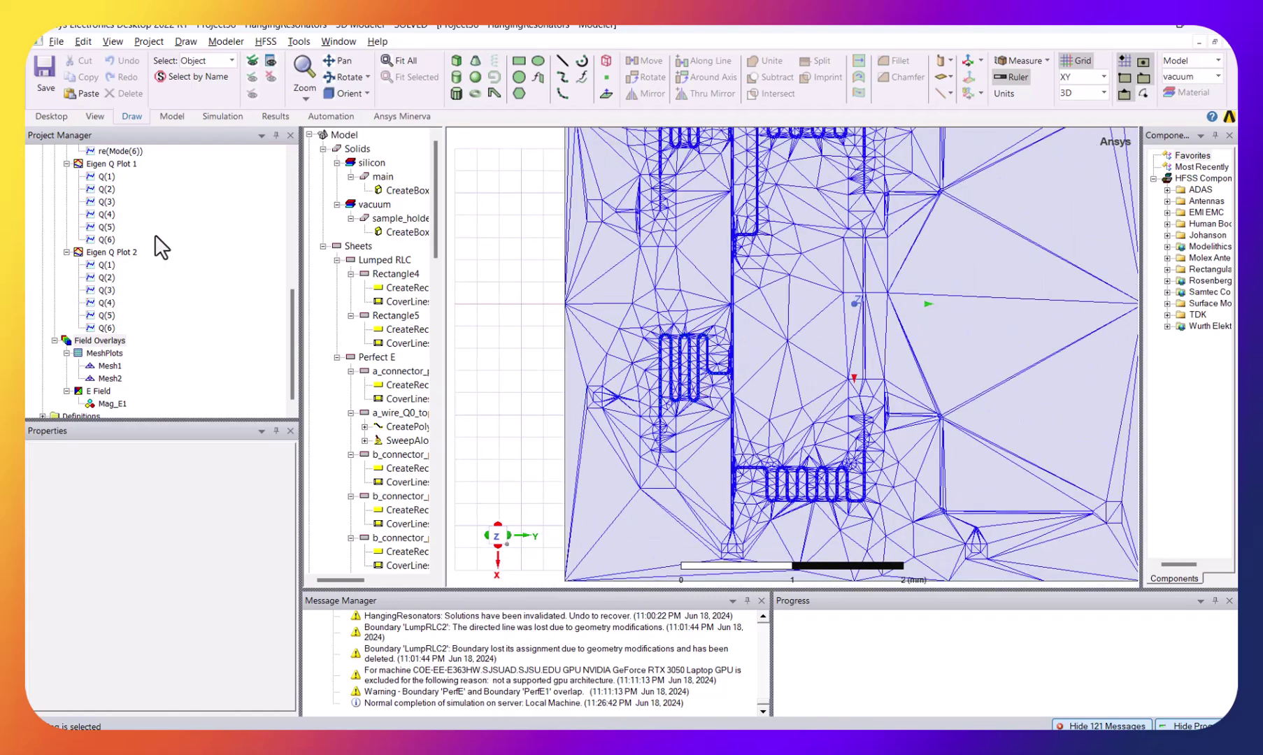
Display the Eigen Modes Plot 1 report of the HangingResonators design
{"action": "scroll", "coordinate": [155, 234], "scroll_direction": "up", "scroll_amount": 4}
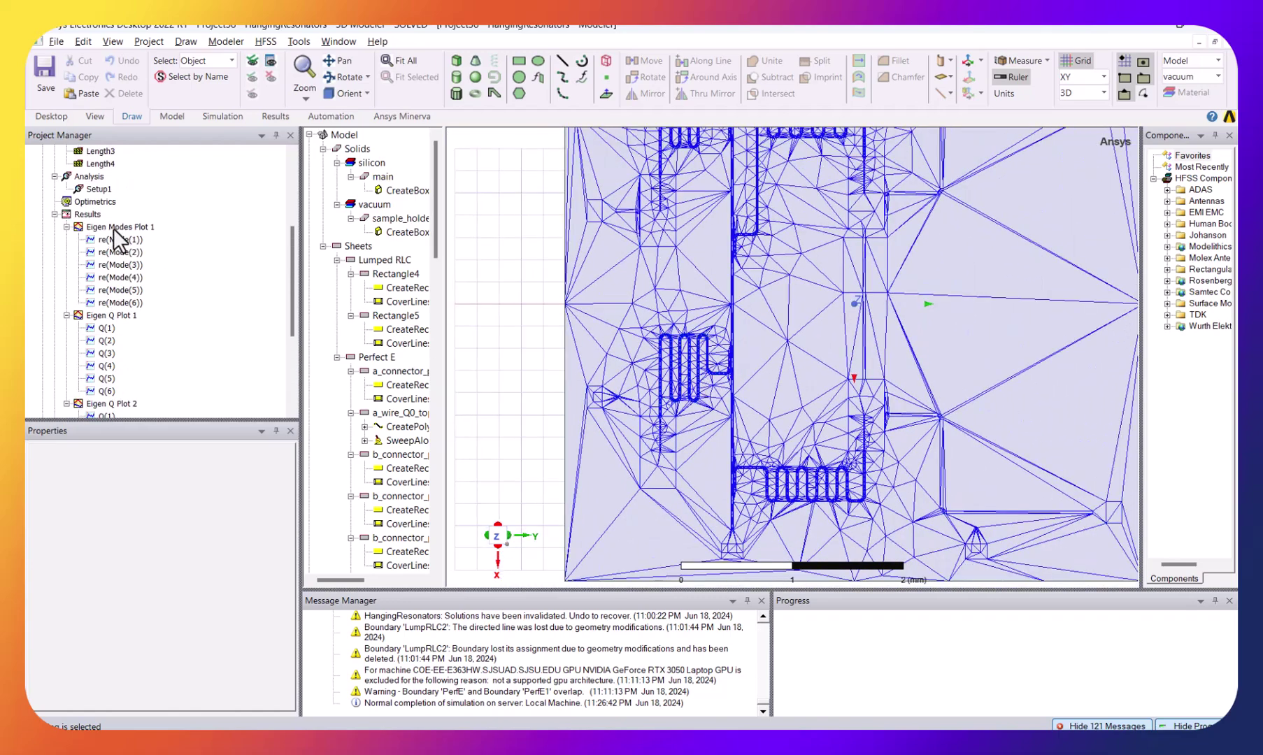
{"action": "double_click", "coordinate": [114, 228]}
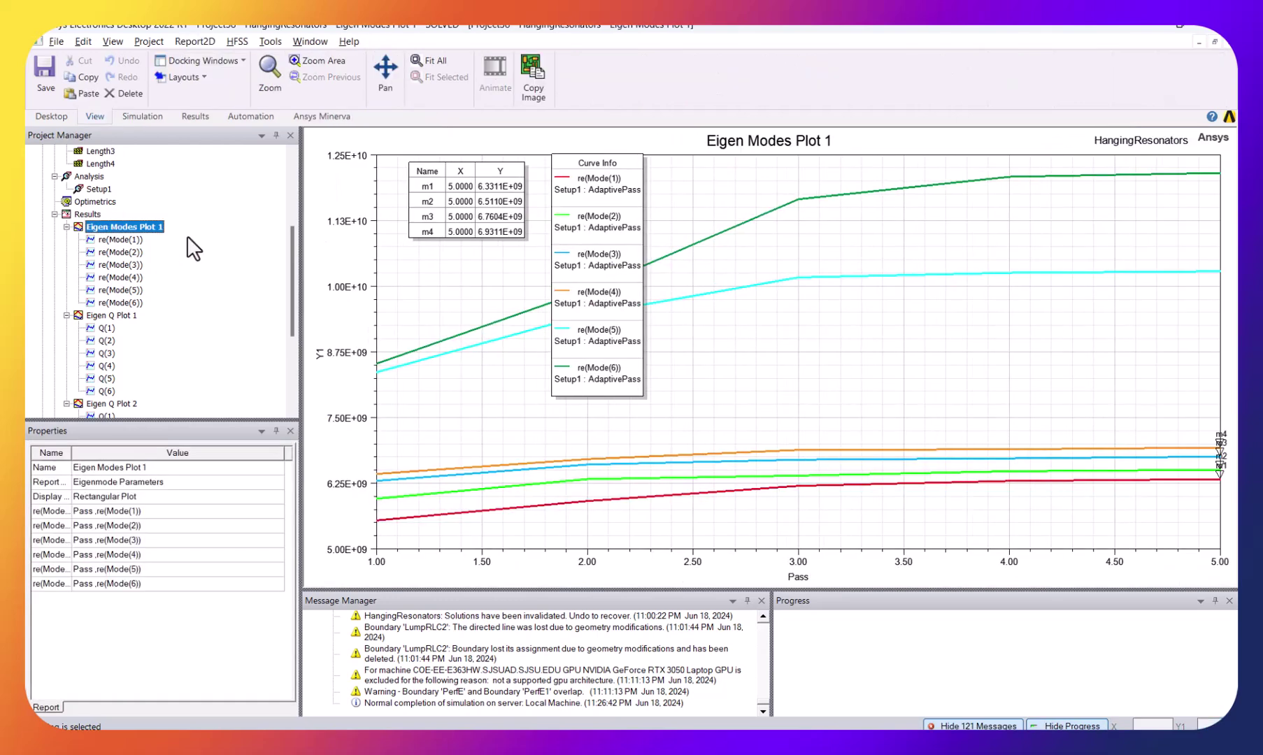
Set up a rectangular eigenmode parameters report of re(Mode(1)) using Setup1 : AdaptivePass, and close it without creating the report
{"action": "right_click", "coordinate": [88, 215]}
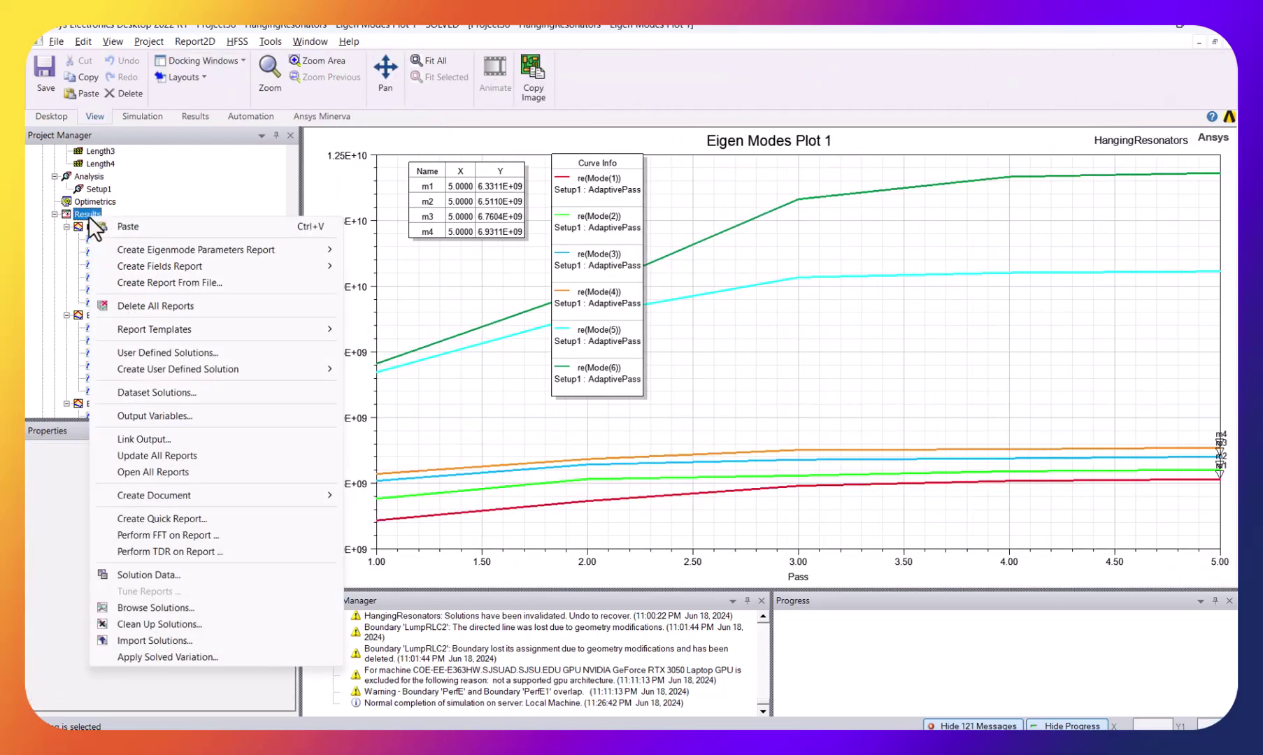
{"action": "mouse_move", "coordinate": [195, 249]}
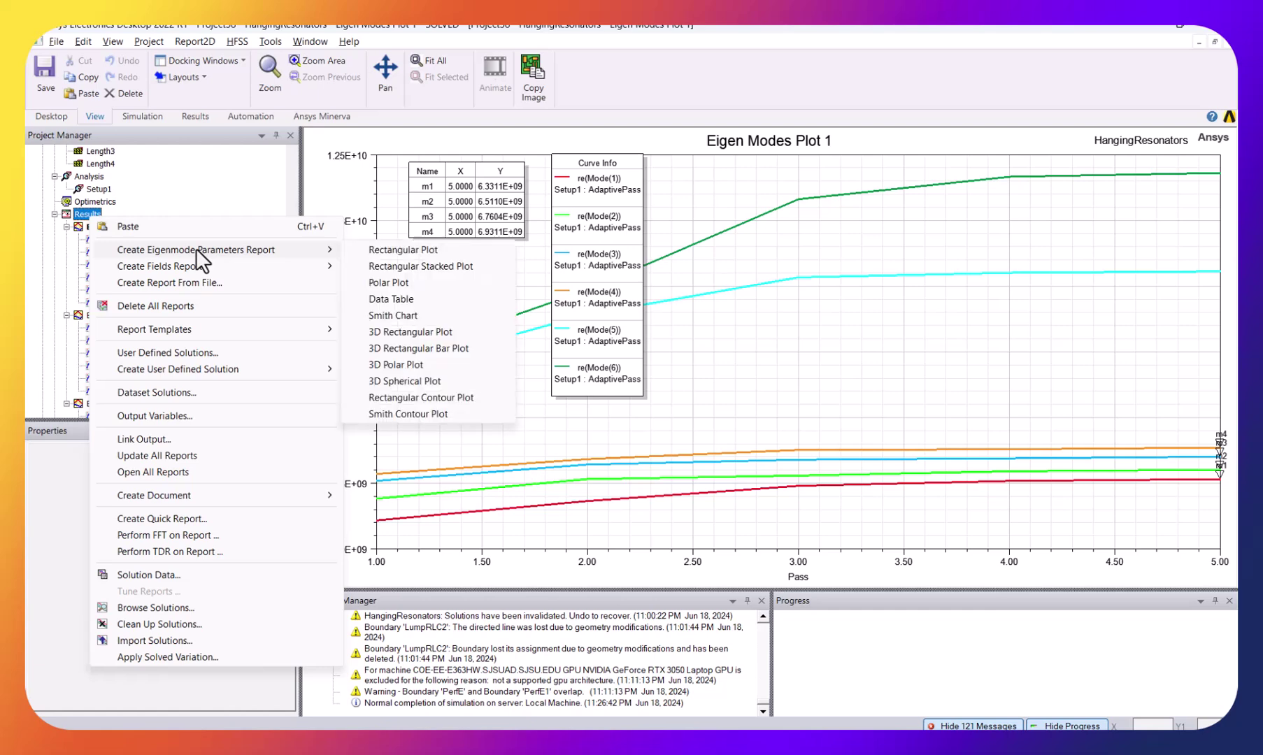
{"action": "left_click", "coordinate": [371, 254]}
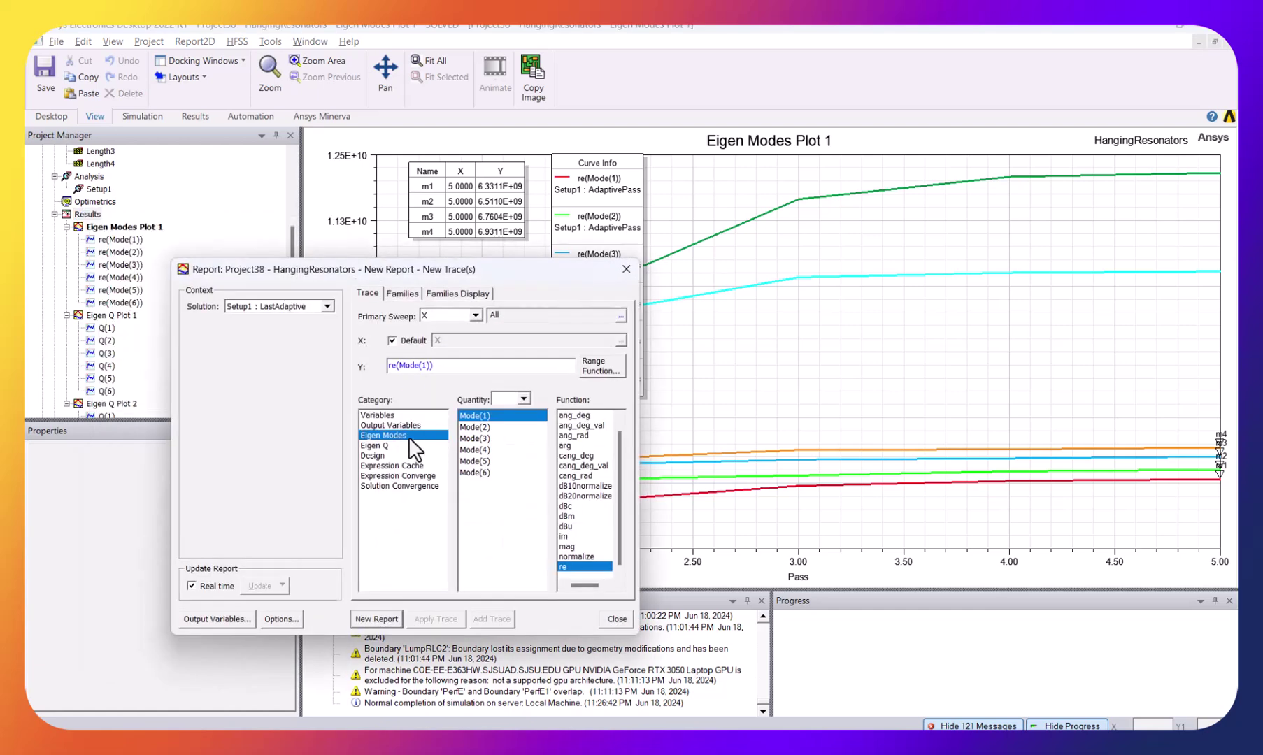
{"action": "left_click", "coordinate": [409, 435]}
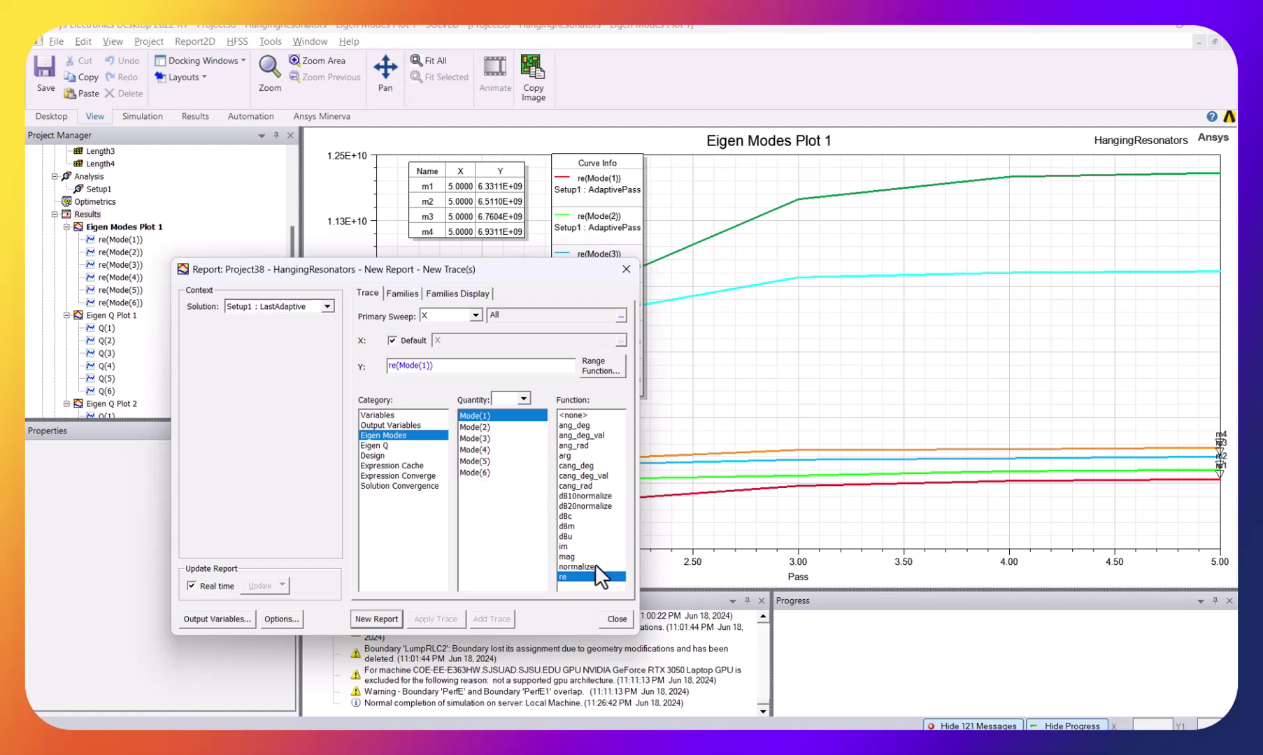
{"action": "left_click", "coordinate": [326, 307]}
{"action": "left_click", "coordinate": [306, 327]}
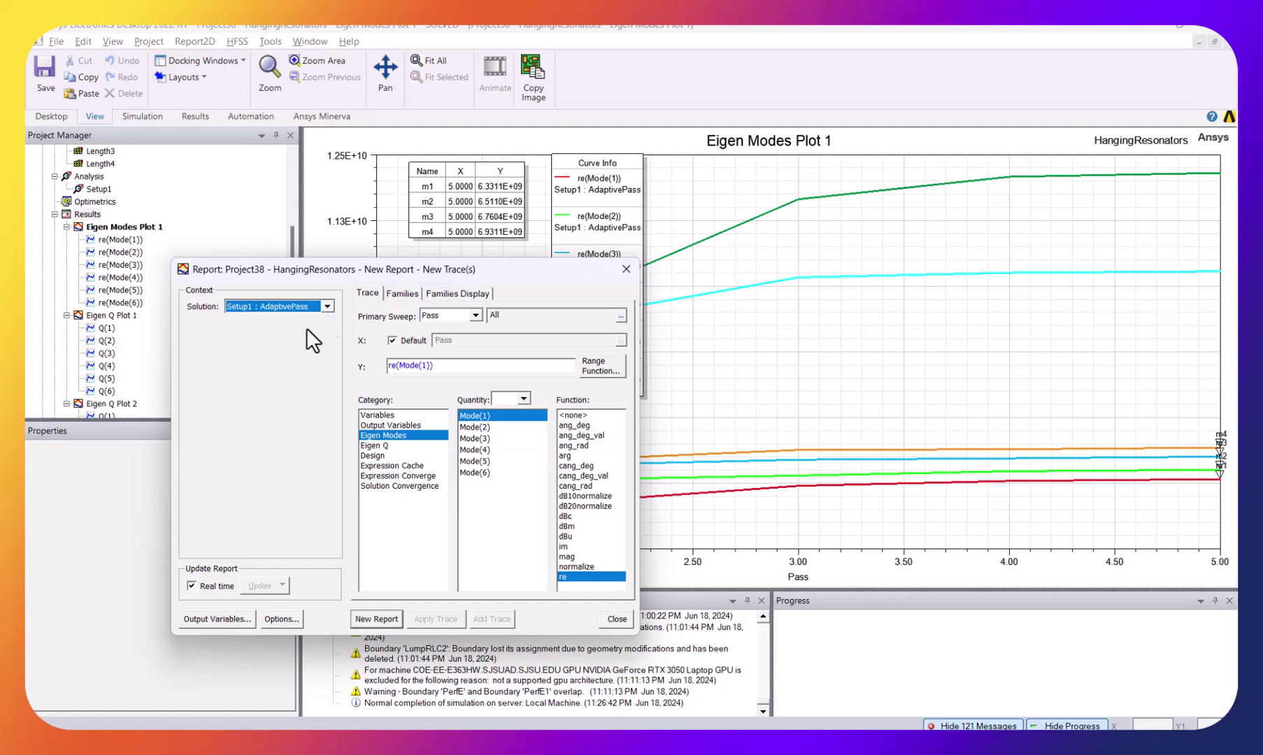
{"action": "left_click", "coordinate": [614, 619]}
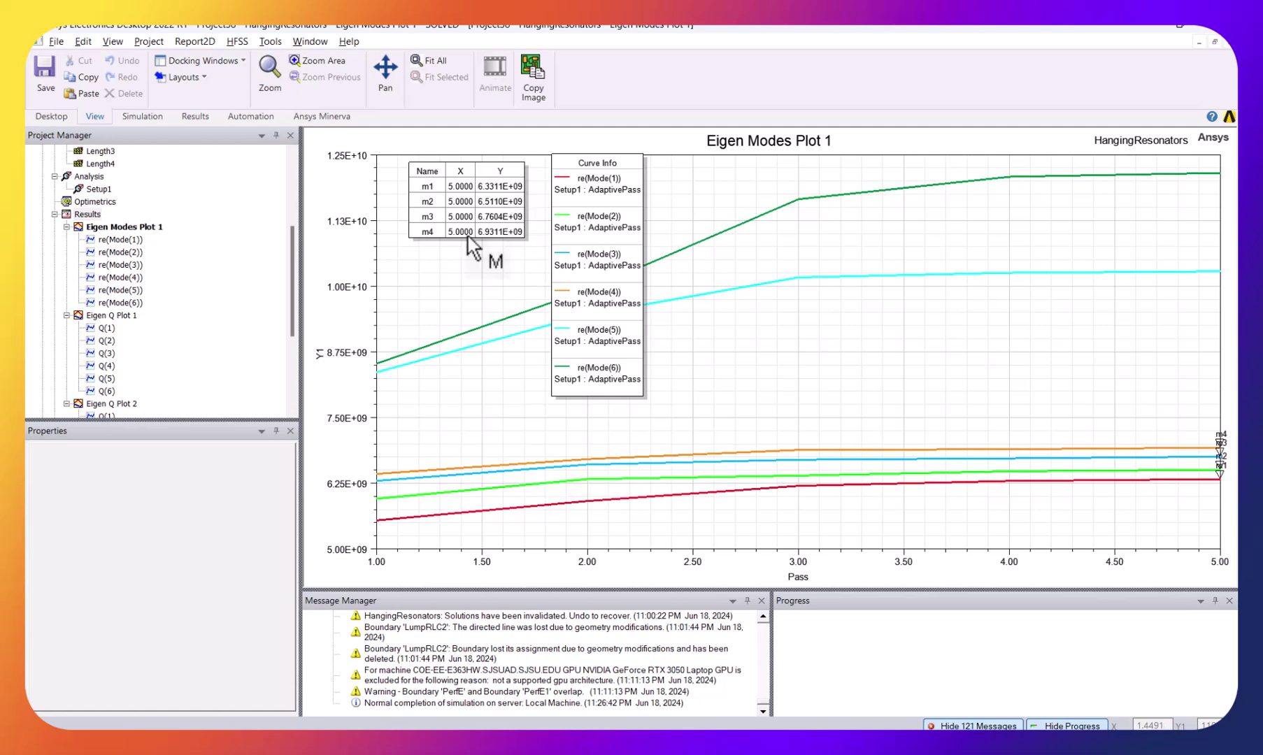
Display the Eigen Q Plot 1 report
{"action": "double_click", "coordinate": [106, 316]}
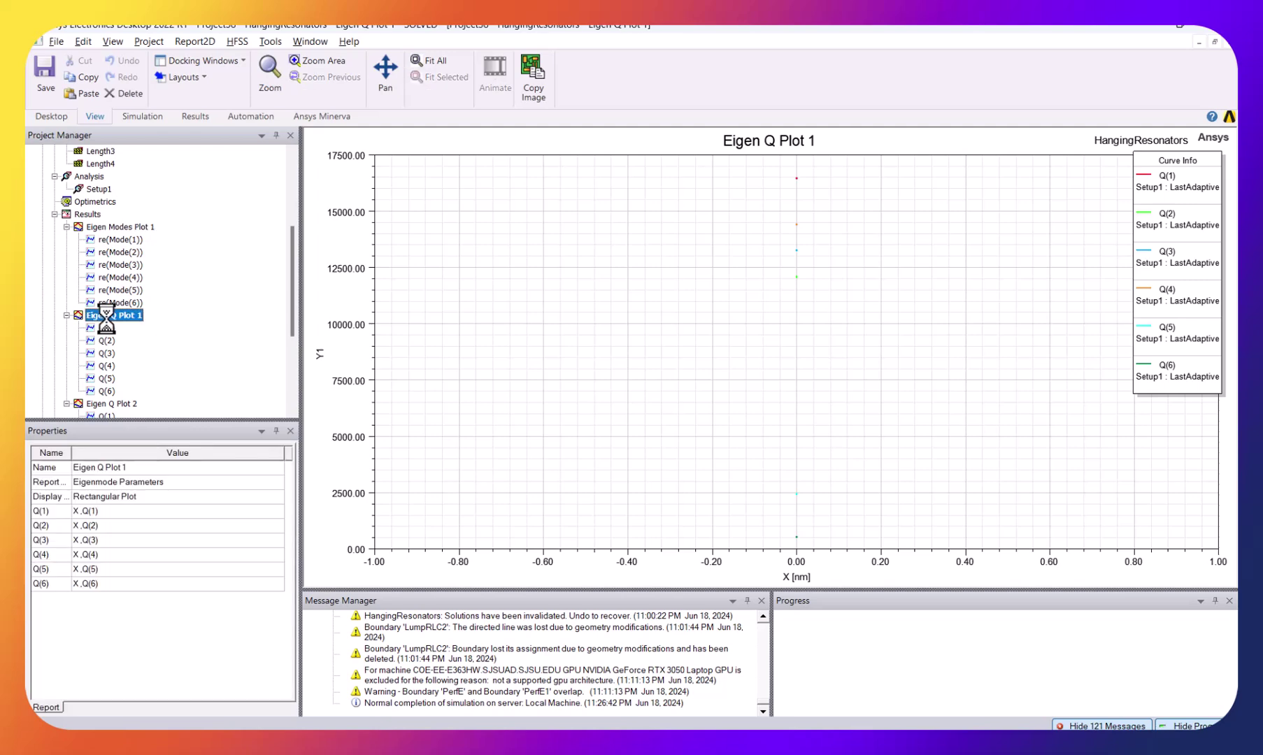
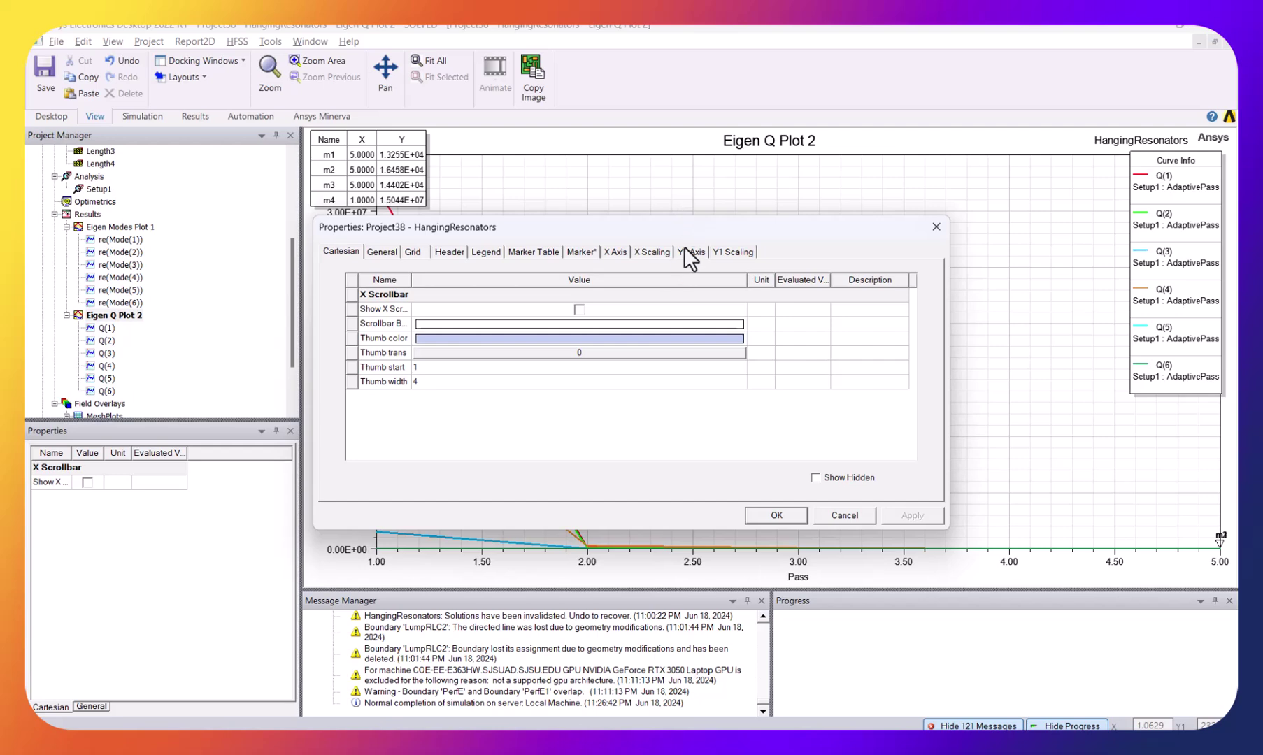
Set the Y1 axis scaling of Eigen Q Plot 2 to Log
{"action": "left_click", "coordinate": [687, 251]}
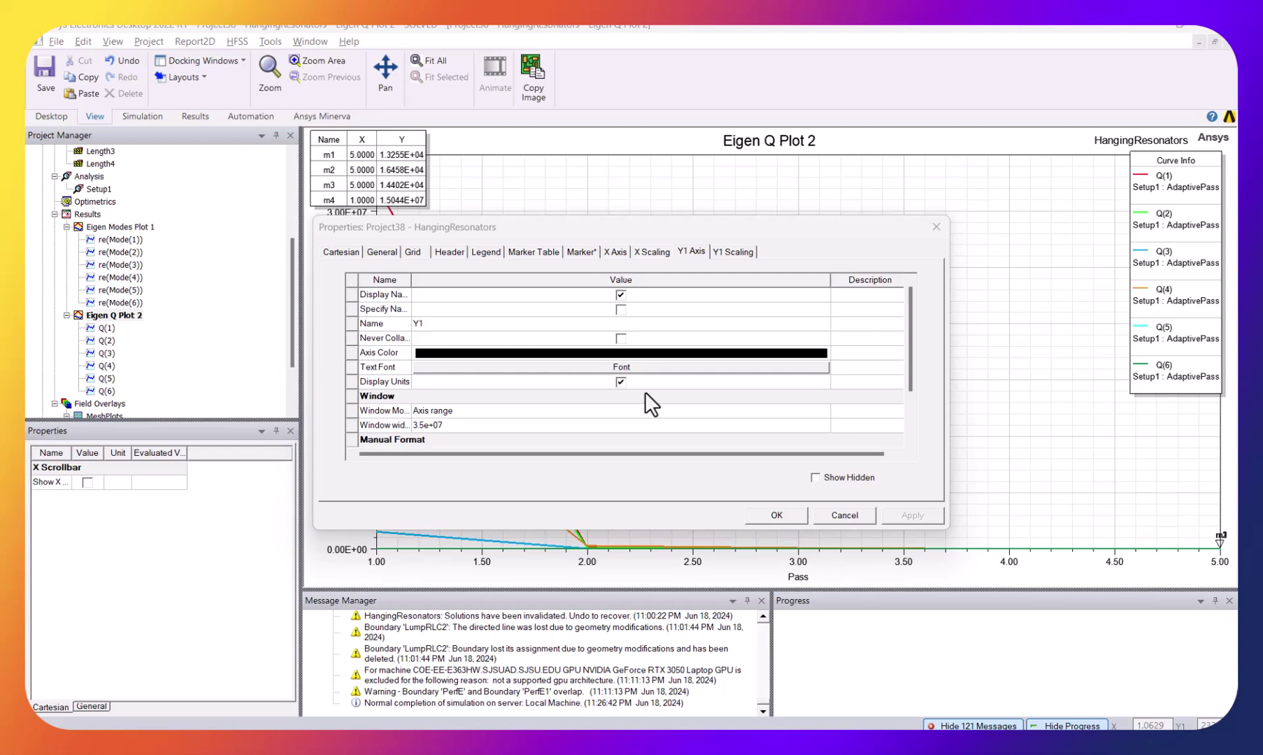
{"action": "scroll", "coordinate": [644, 391], "scroll_direction": "down", "scroll_amount": 1}
{"action": "scroll", "coordinate": [646, 389], "scroll_direction": "up", "scroll_amount": 1}
{"action": "left_click", "coordinate": [735, 251]}
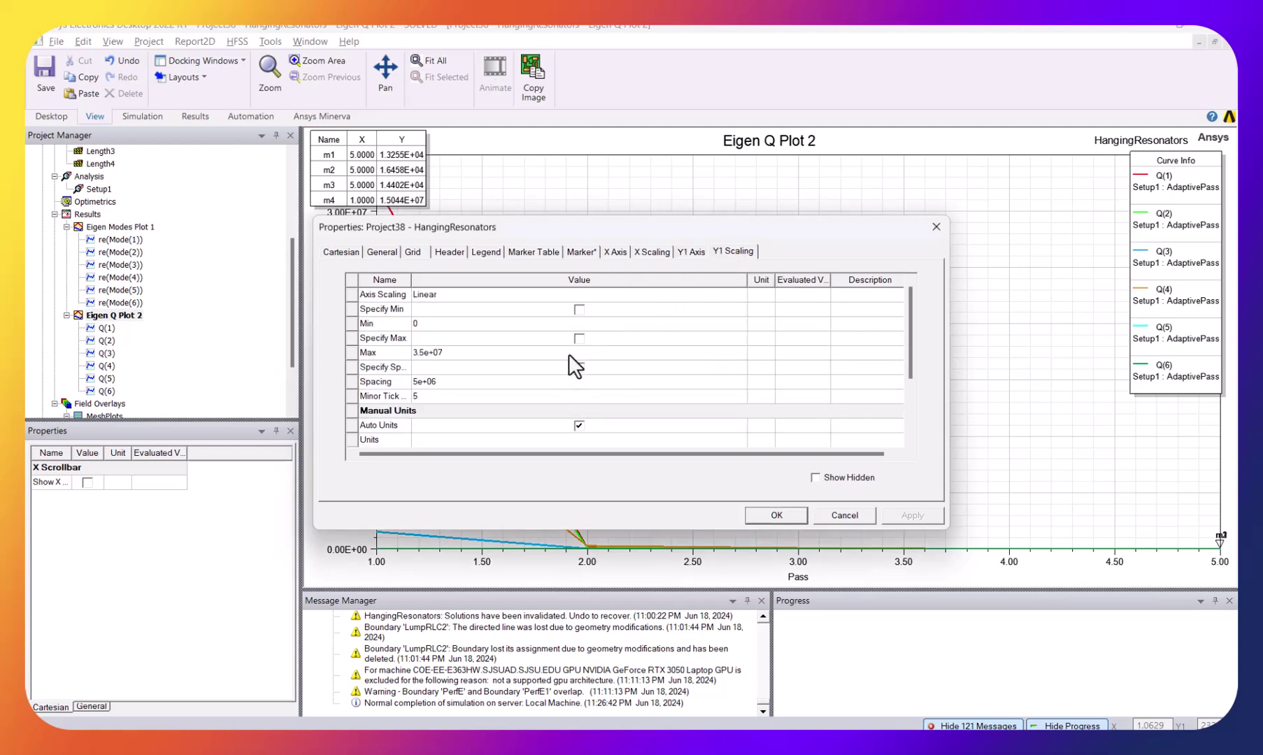
{"action": "left_click", "coordinate": [572, 290]}
{"action": "left_click", "coordinate": [572, 292]}
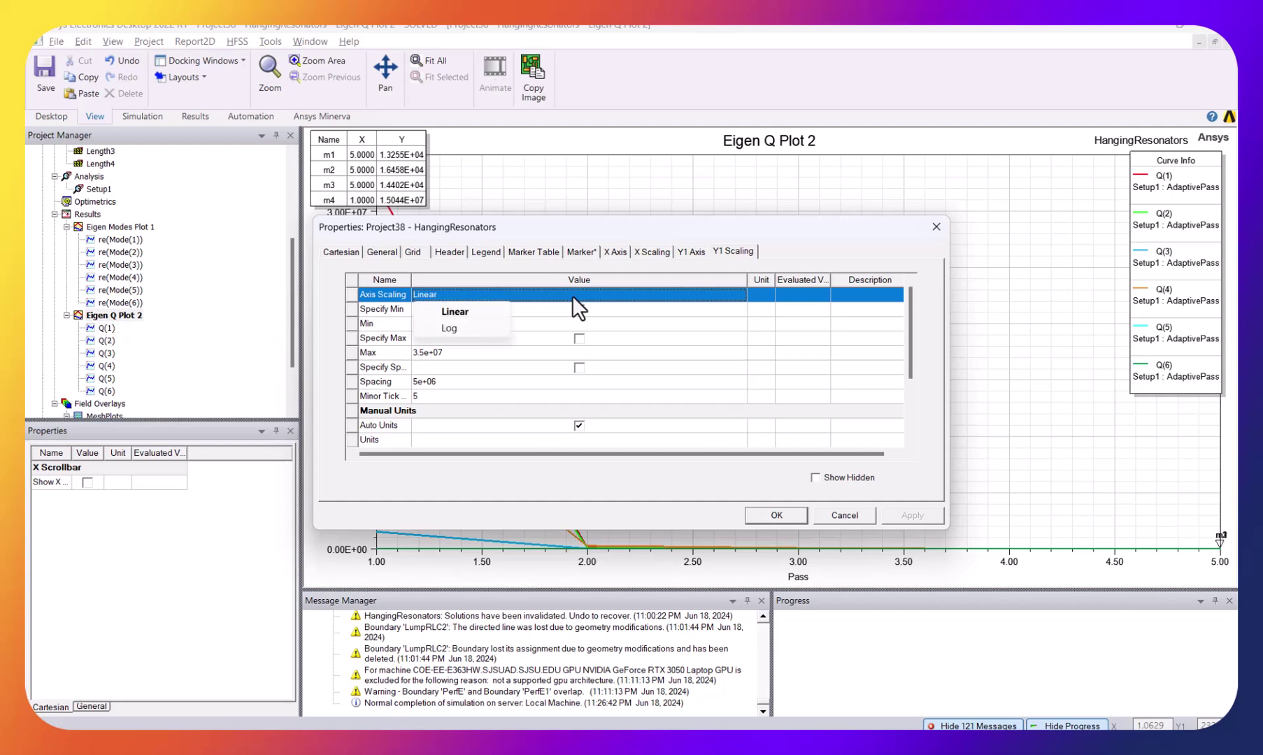
{"action": "left_click", "coordinate": [478, 340]}
{"action": "left_click", "coordinate": [934, 518]}
{"action": "left_click", "coordinate": [777, 518]}
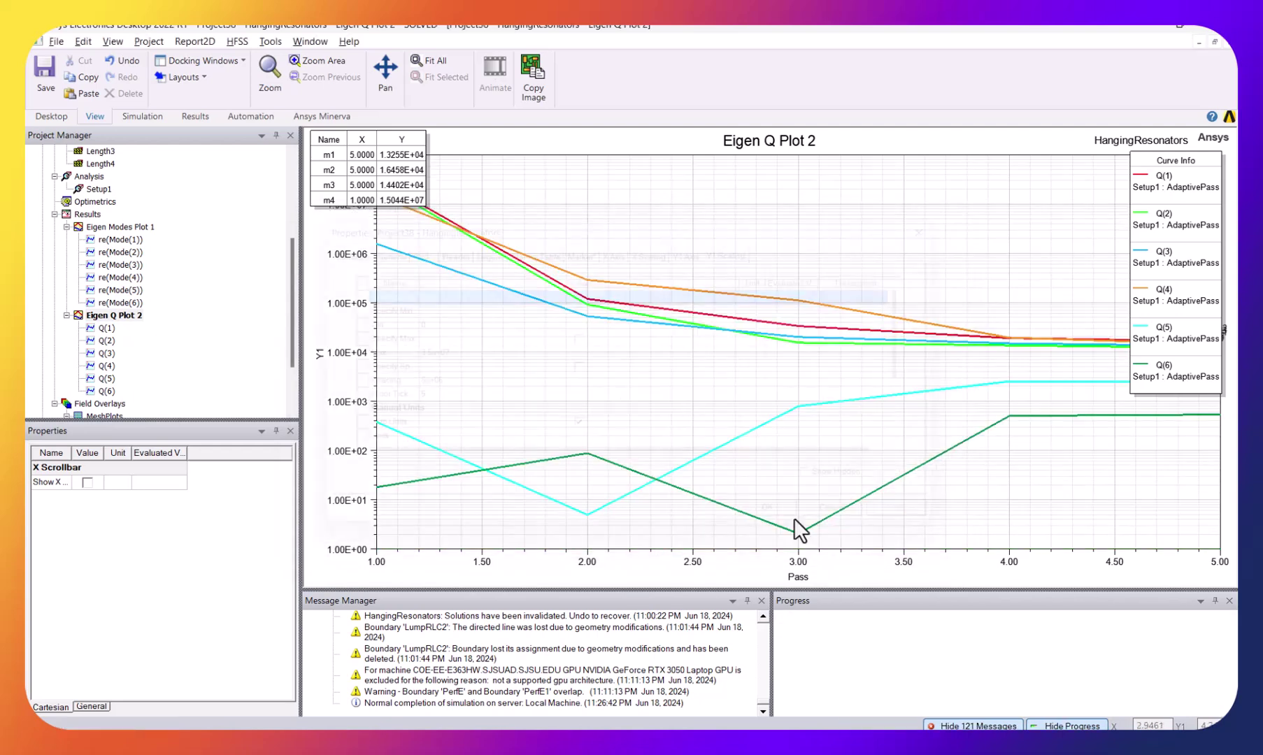
Move the Eigen Q Plot 2 legend away from the curve ends and magnify the Q curves around pass 5
{"action": "left_click_drag", "start_coordinate": [963, 250], "coordinate": [785, 184]}
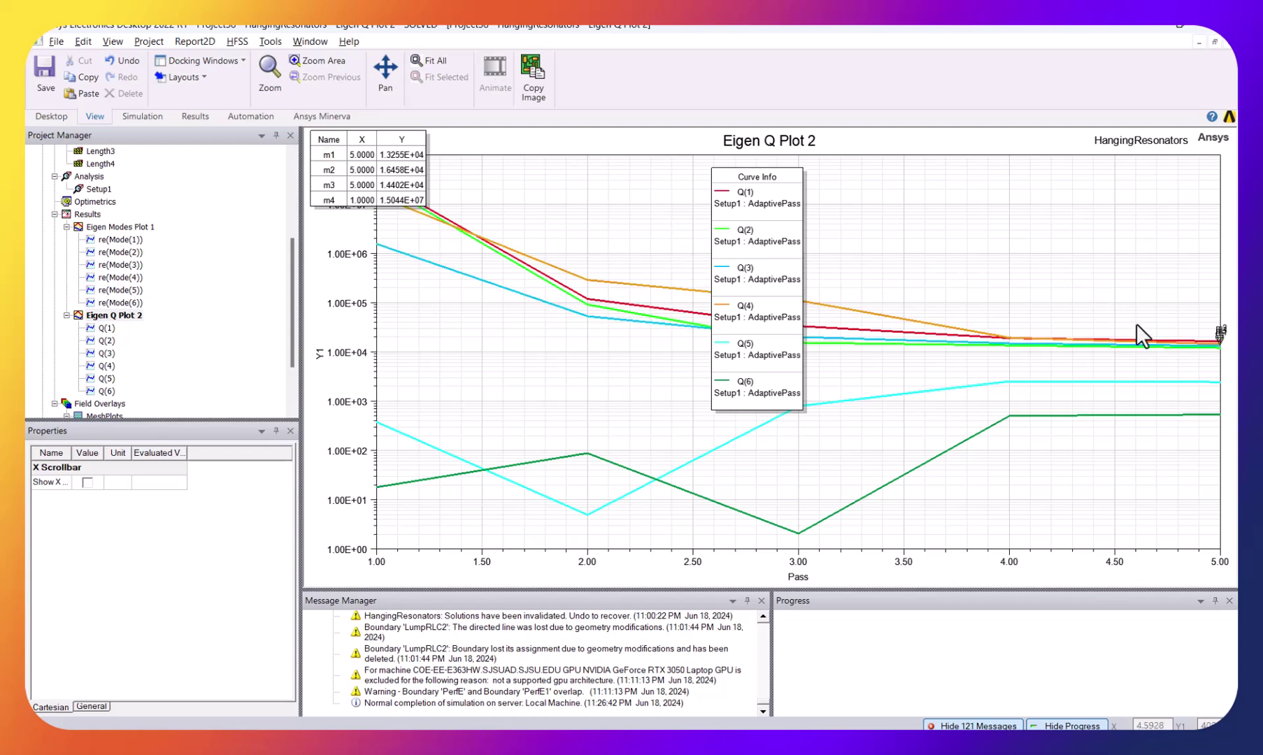
{"action": "left_click", "coordinate": [260, 73]}
{"action": "mouse_move", "coordinate": [1178, 306]}
{"action": "left_mouse_down"}
{"action": "mouse_move", "coordinate": [1232, 365]}
{"action": "mouse_move", "coordinate": [981, 254]}
{"action": "mouse_move", "coordinate": [1107, 282]}
{"action": "mouse_move", "coordinate": [1037, 310]}
{"action": "mouse_move", "coordinate": [1248, 353]}
{"action": "mouse_move", "coordinate": [1206, 352]}
{"action": "mouse_move", "coordinate": [1179, 334]}
{"action": "mouse_move", "coordinate": [1199, 304]}
{"action": "left_mouse_up"}
{"action": "left_click", "coordinate": [347, 60]}
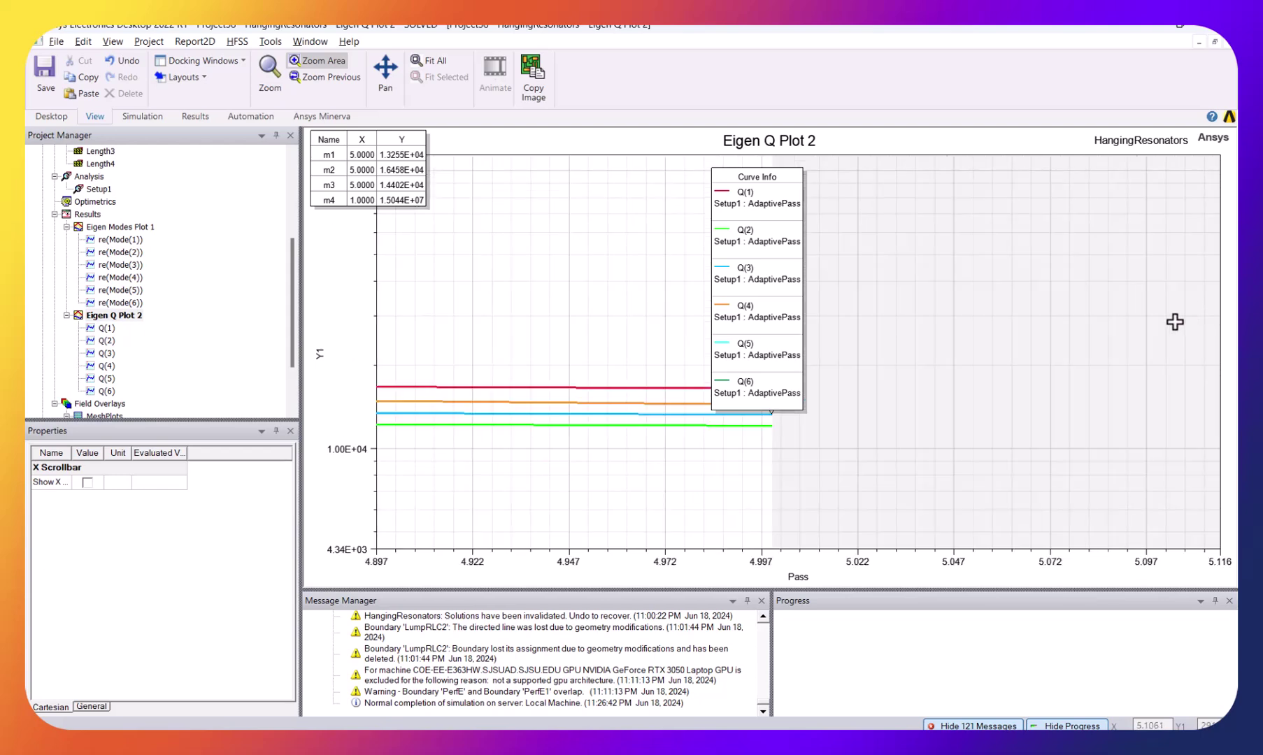
{"action": "left_click_drag", "start_coordinate": [730, 459], "coordinate": [839, 287]}
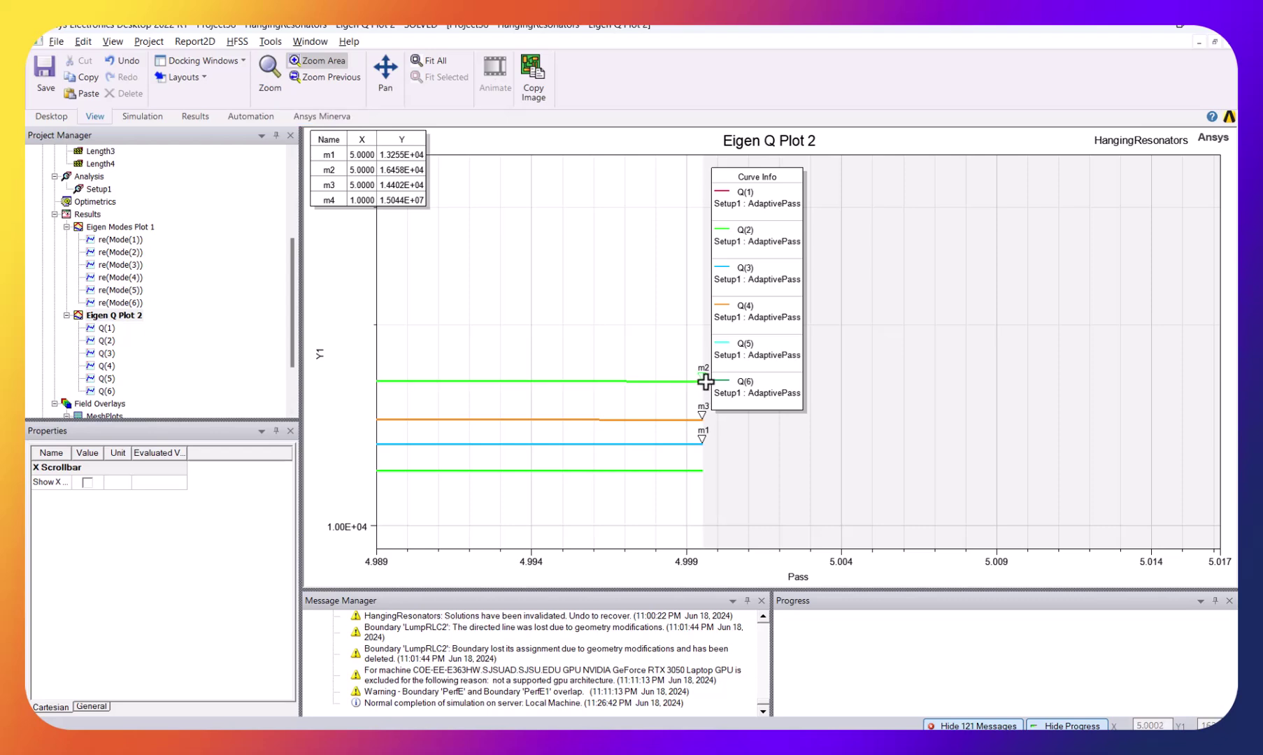
{"action": "scroll", "coordinate": [664, 378], "scroll_direction": "down", "scroll_amount": 3}
{"action": "scroll", "coordinate": [705, 324], "scroll_direction": "down", "scroll_amount": 2}
Return to the HangingResonators 3D model and hide the Mesh2 plot
{"action": "left_click_drag", "start_coordinate": [290, 277], "coordinate": [181, 329]}
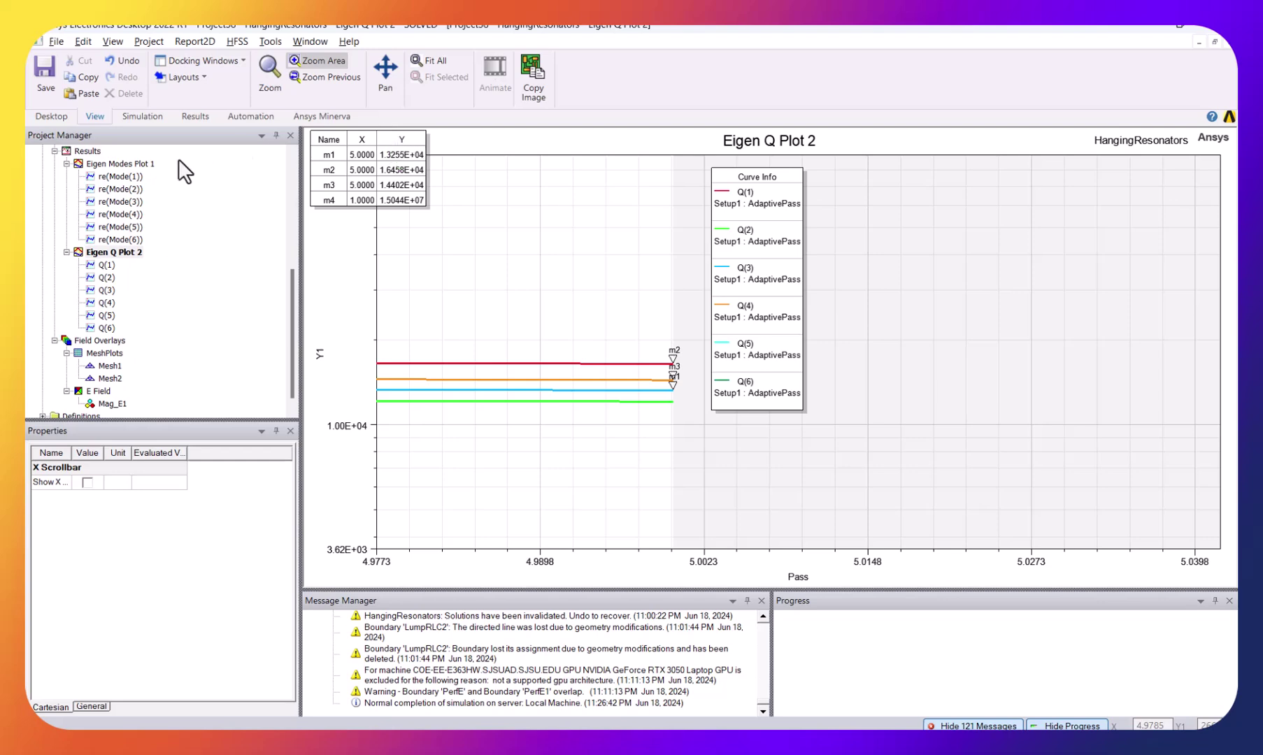
{"action": "left_click", "coordinate": [291, 171]}
{"action": "double_click", "coordinate": [151, 167]}
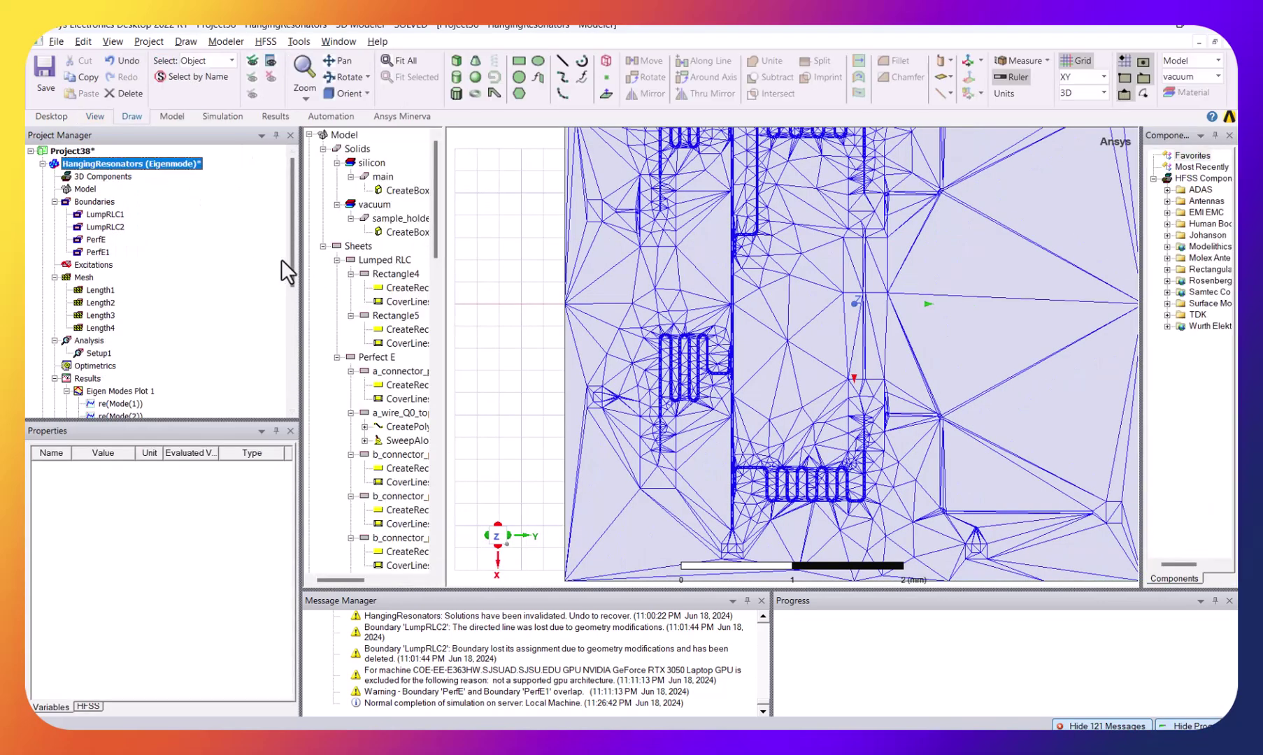
{"action": "left_click_drag", "start_coordinate": [289, 266], "coordinate": [283, 360]}
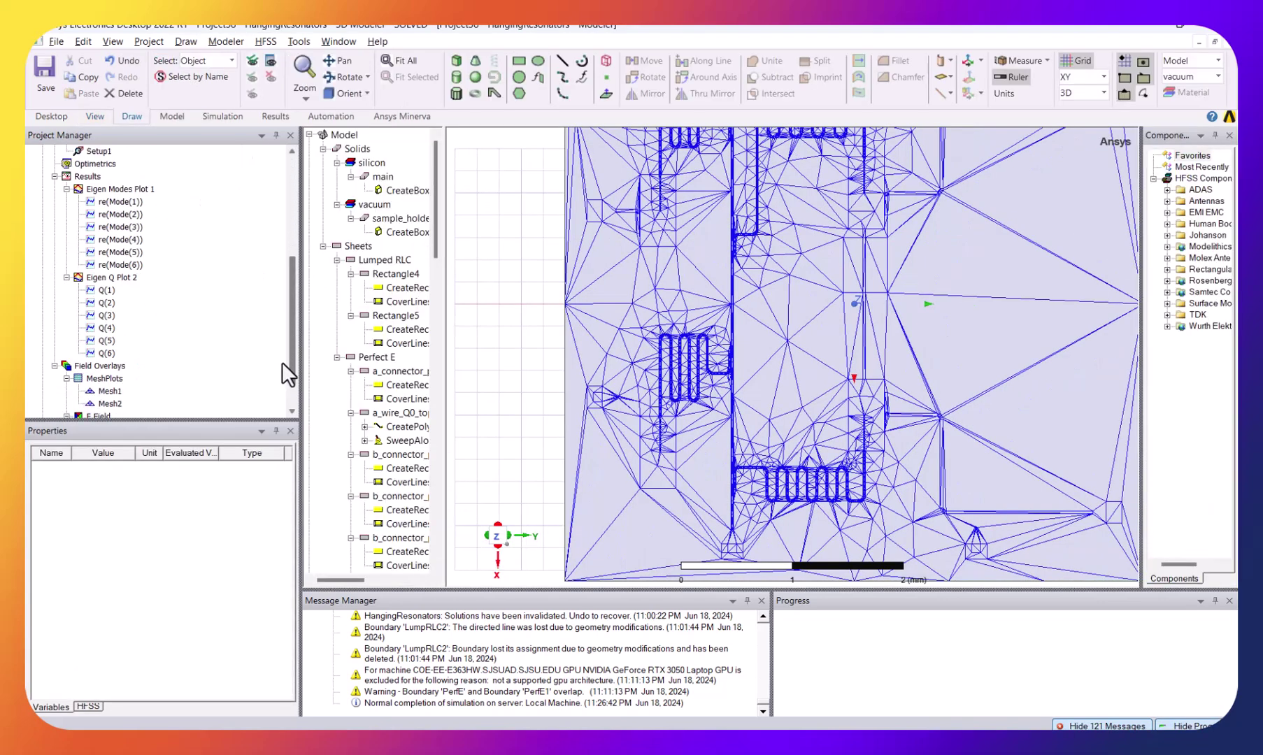
{"action": "right_click", "coordinate": [108, 402]}
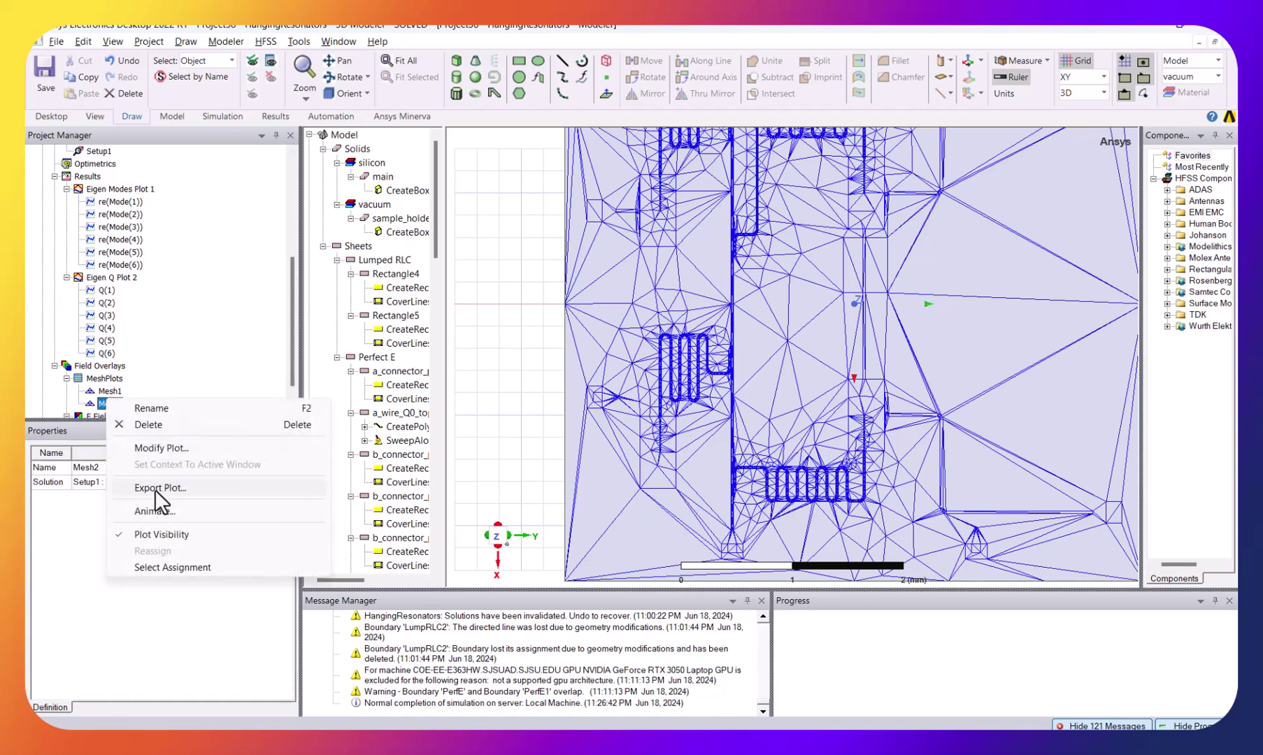
{"action": "left_click", "coordinate": [160, 534]}
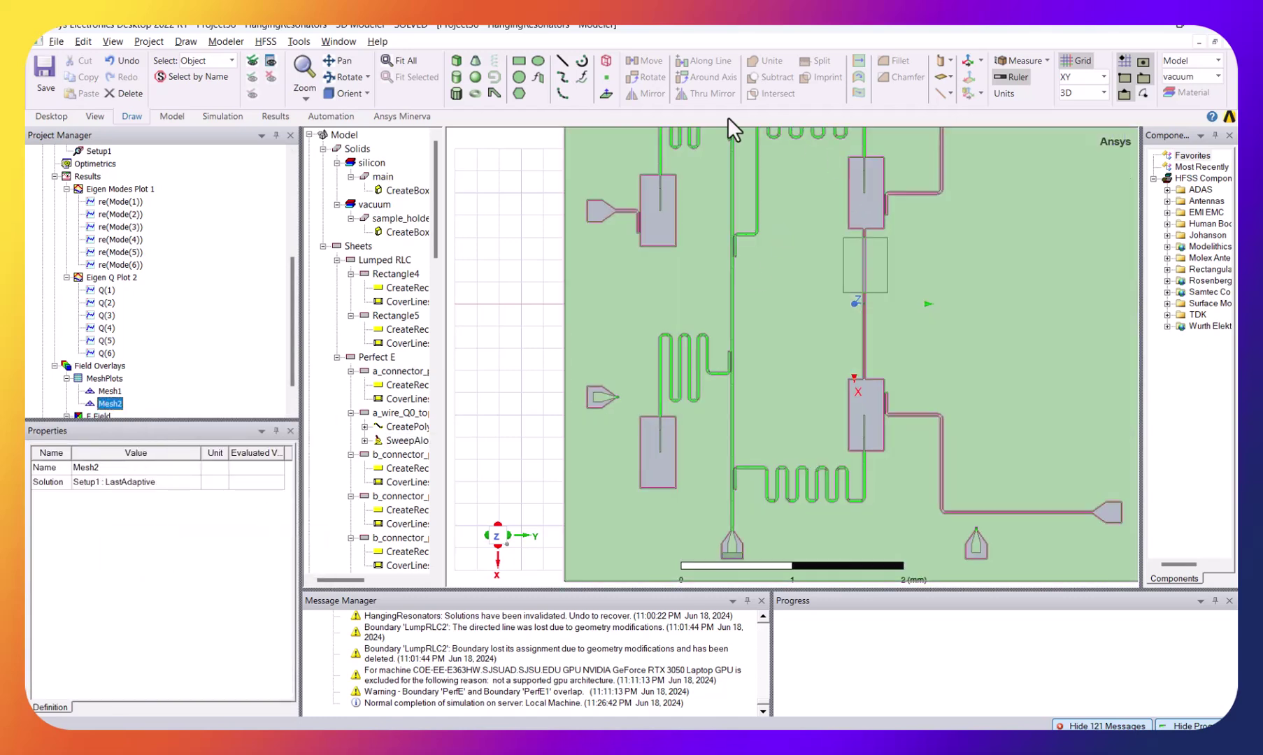
Select all model objects except the vacuum sample_holder box, with the whole chip in view
{"action": "left_click", "coordinate": [405, 60]}
{"action": "left_click_drag", "start_coordinate": [546, 132], "coordinate": [1043, 577]}
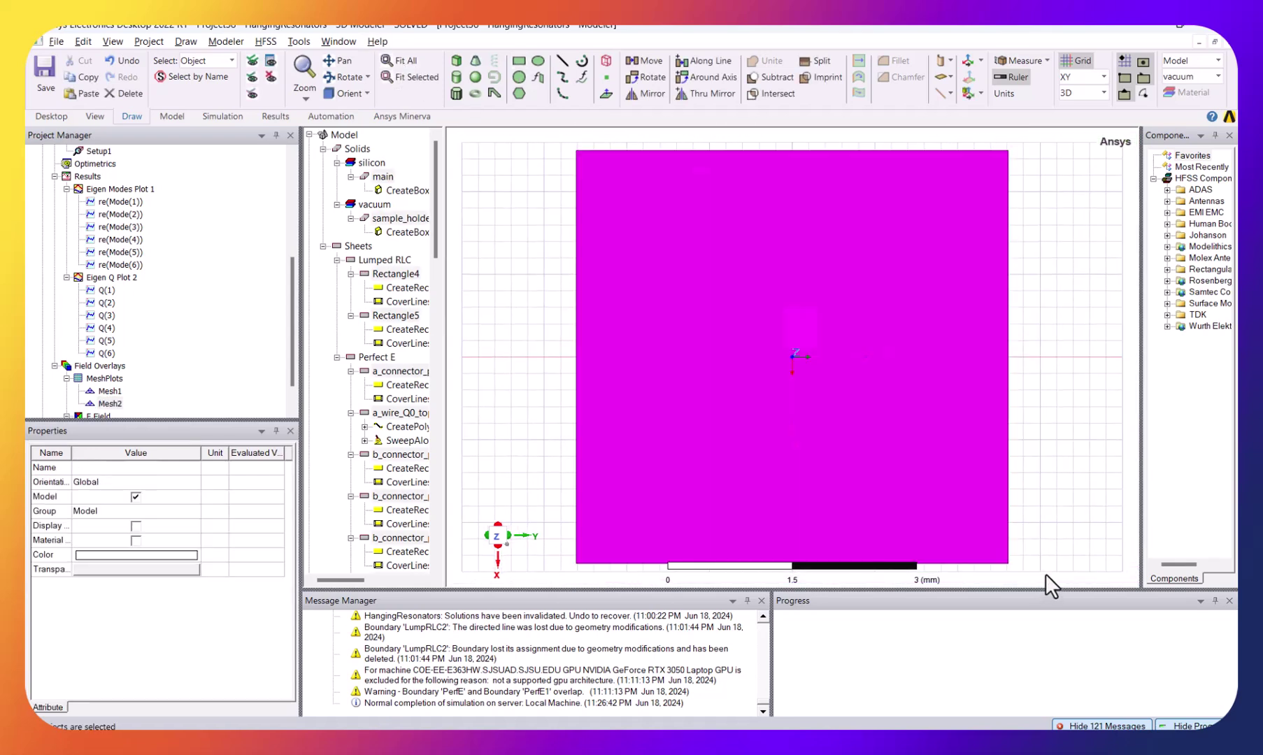
{"action": "left_click", "coordinate": [399, 218], "text": "ctrl"}
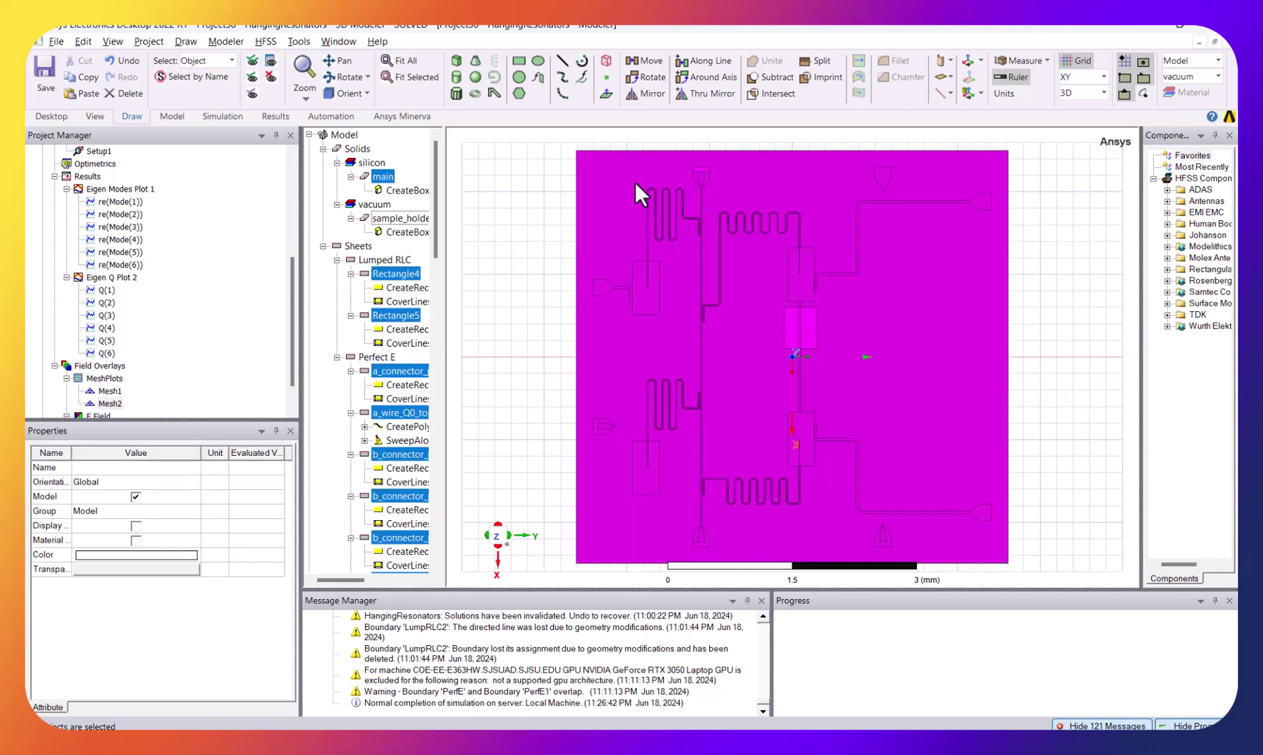
Create a Mag_E field plot on the selected objects for Setup1 : LastAdaptive at 0deg phase
{"action": "right_click", "coordinate": [636, 184]}
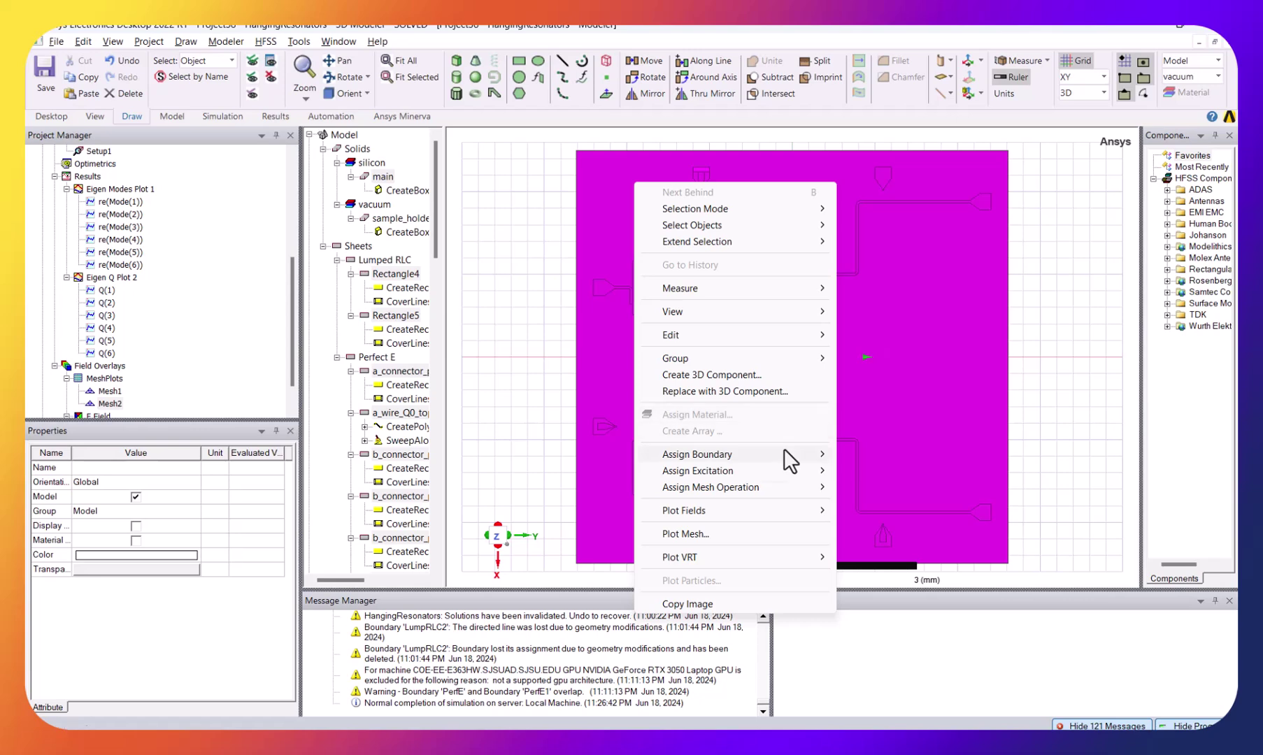
{"action": "mouse_move", "coordinate": [809, 517]}
{"action": "mouse_move", "coordinate": [897, 523]}
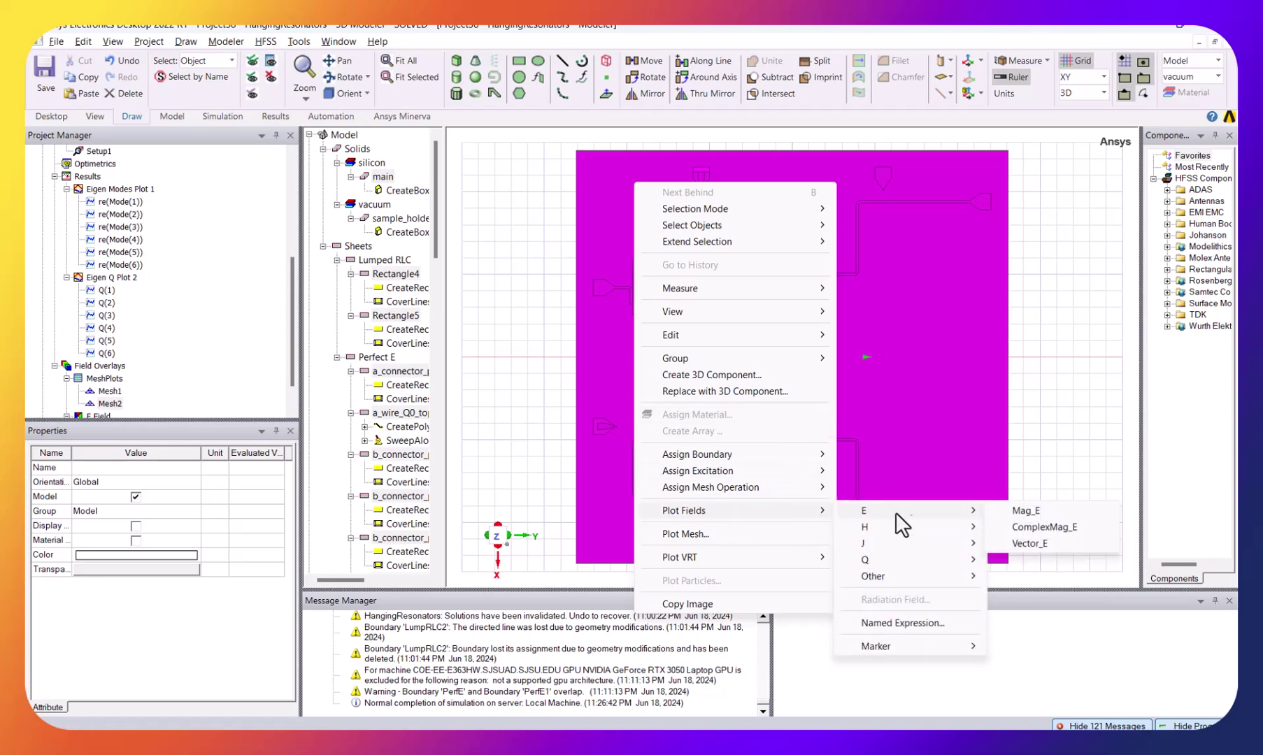
{"action": "left_click", "coordinate": [1025, 510]}
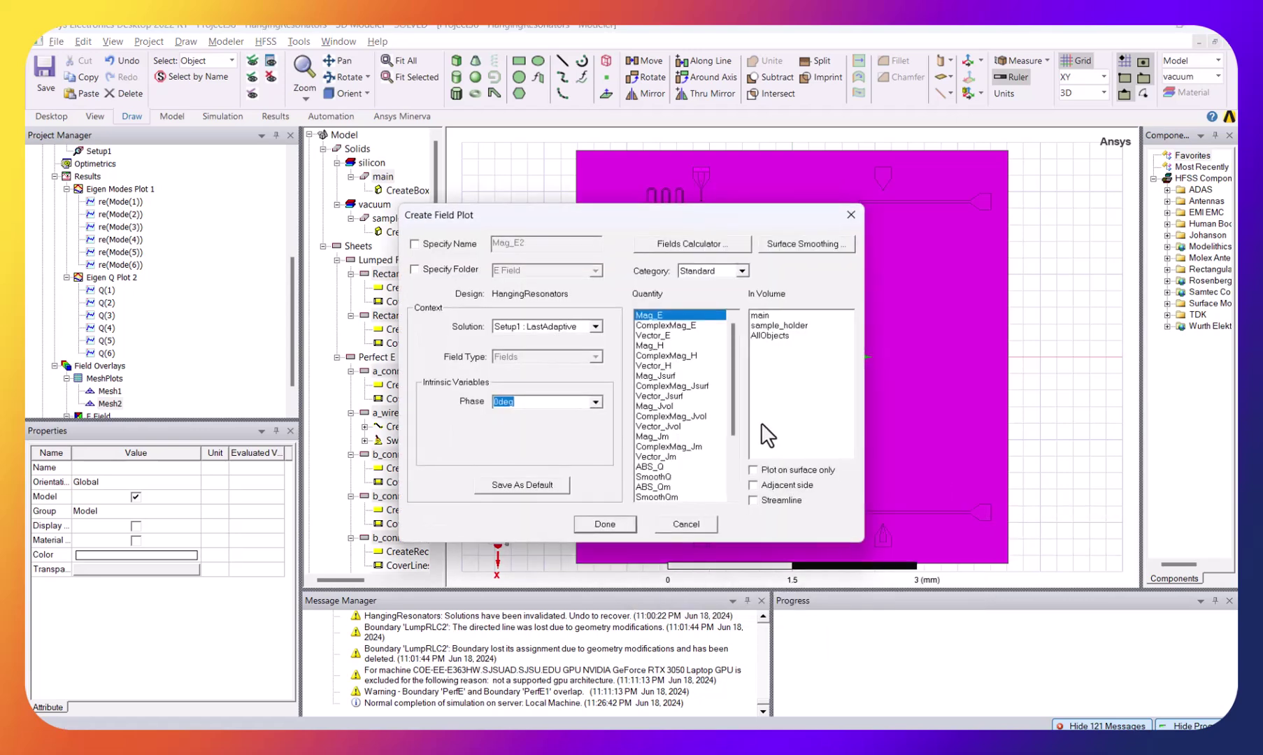
{"action": "left_click", "coordinate": [605, 524]}
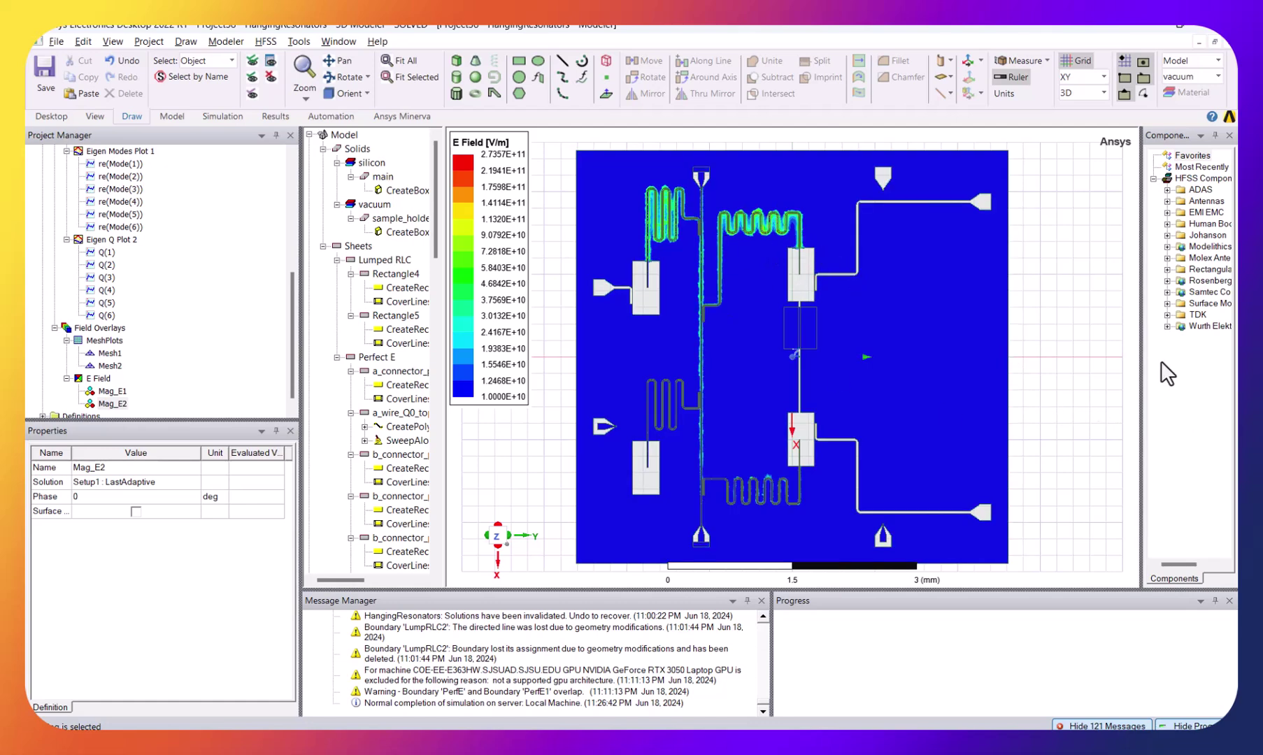
{"action": "left_click", "coordinate": [267, 42]}
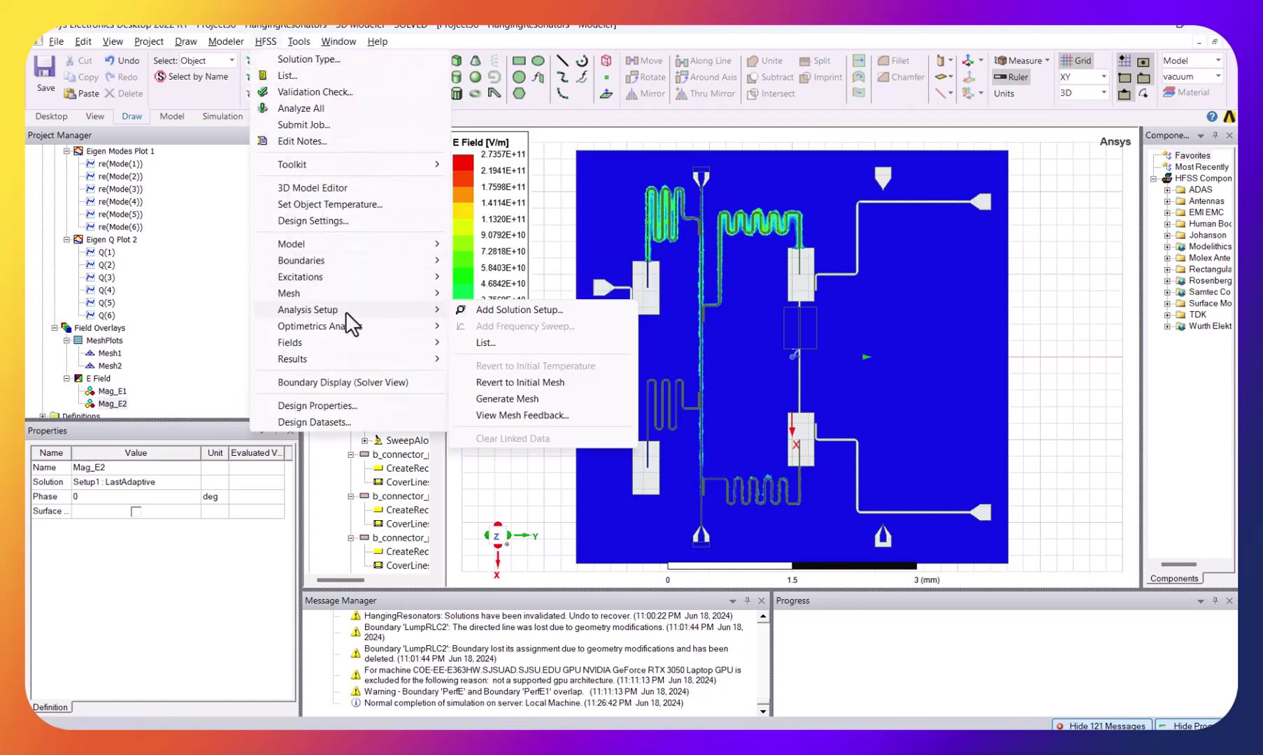
{"action": "mouse_move", "coordinate": [353, 342]}
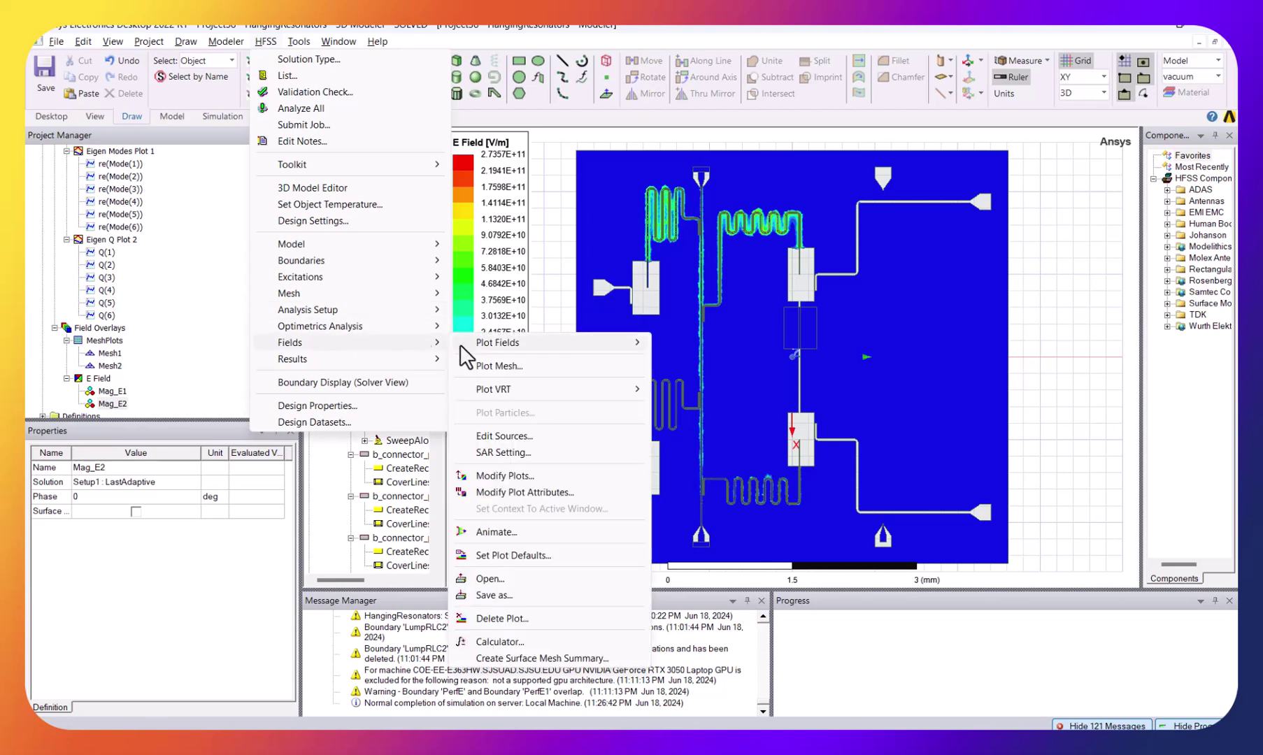
{"action": "left_click", "coordinate": [539, 451]}
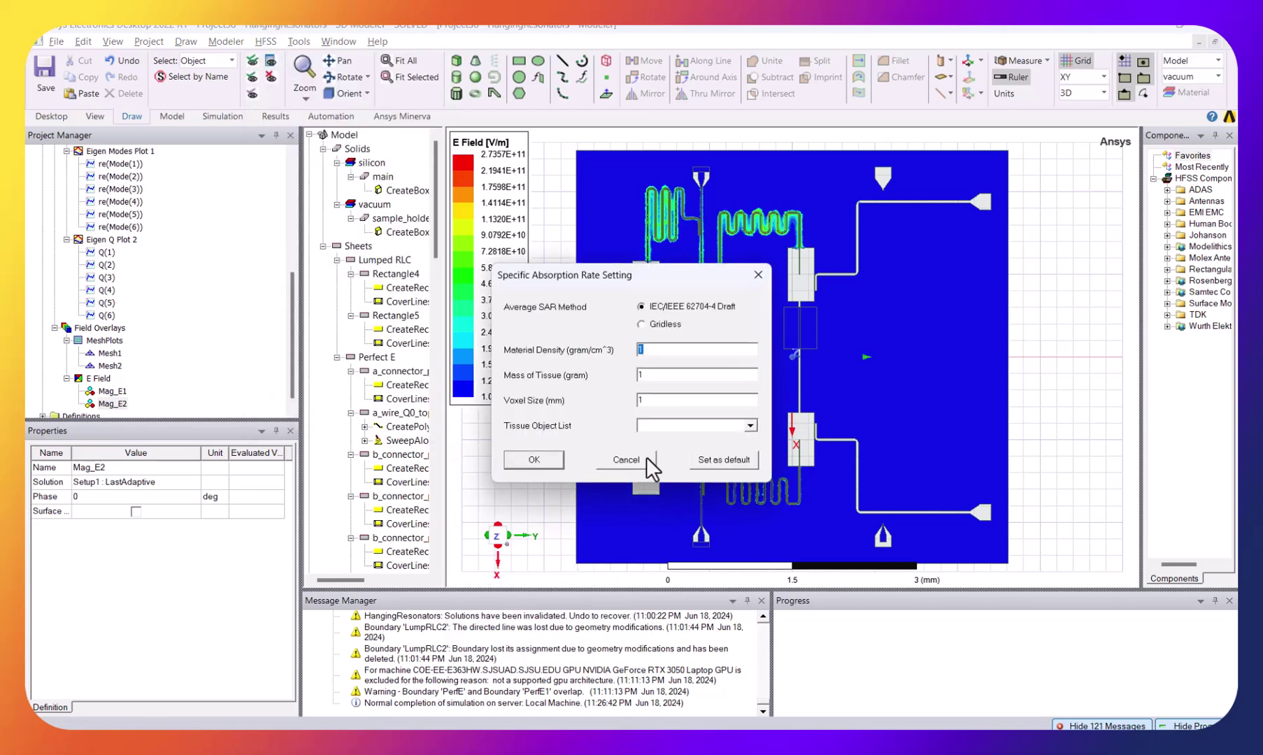
{"action": "left_click", "coordinate": [629, 465]}
Edit the post process sources to set Mode 6 to 0 and Mode 1 to 1 Joules, and apply them to the field plot
{"action": "left_click", "coordinate": [266, 42]}
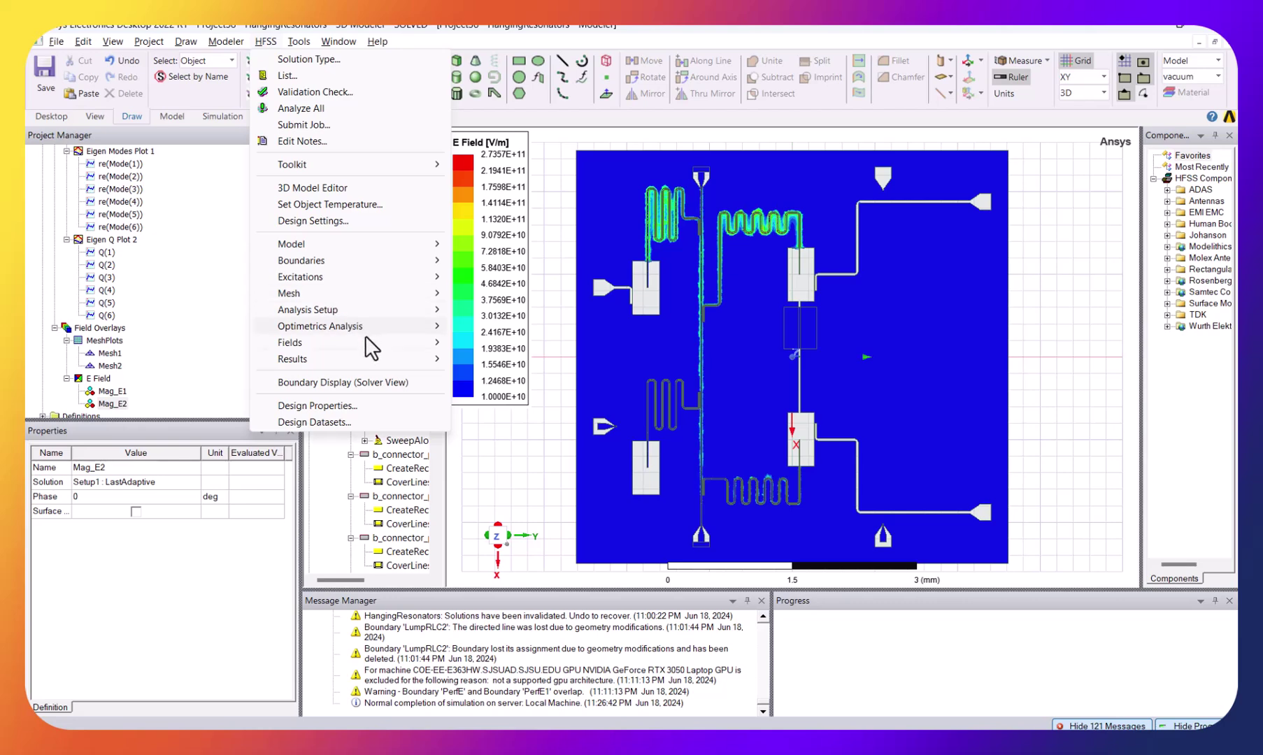
{"action": "mouse_move", "coordinate": [369, 338]}
{"action": "left_click", "coordinate": [521, 434]}
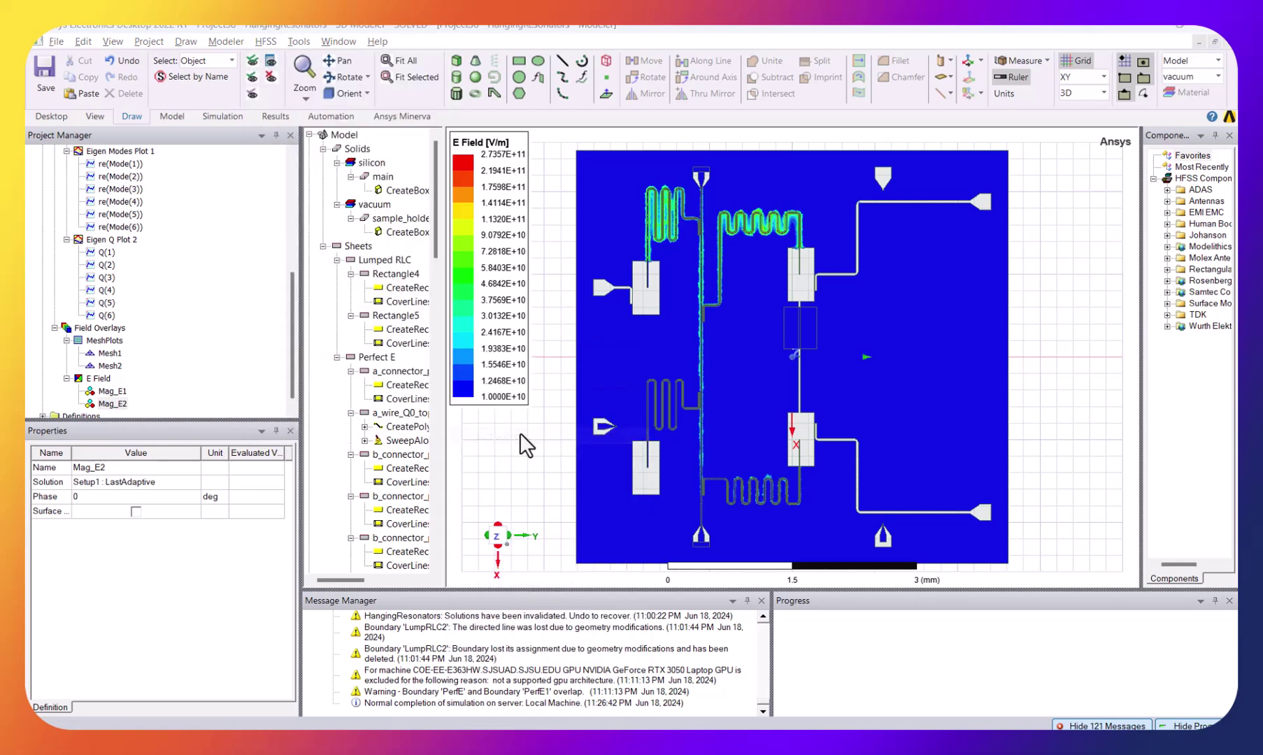
{"action": "left_click", "coordinate": [393, 461]}
{"action": "type", "text": "1"}
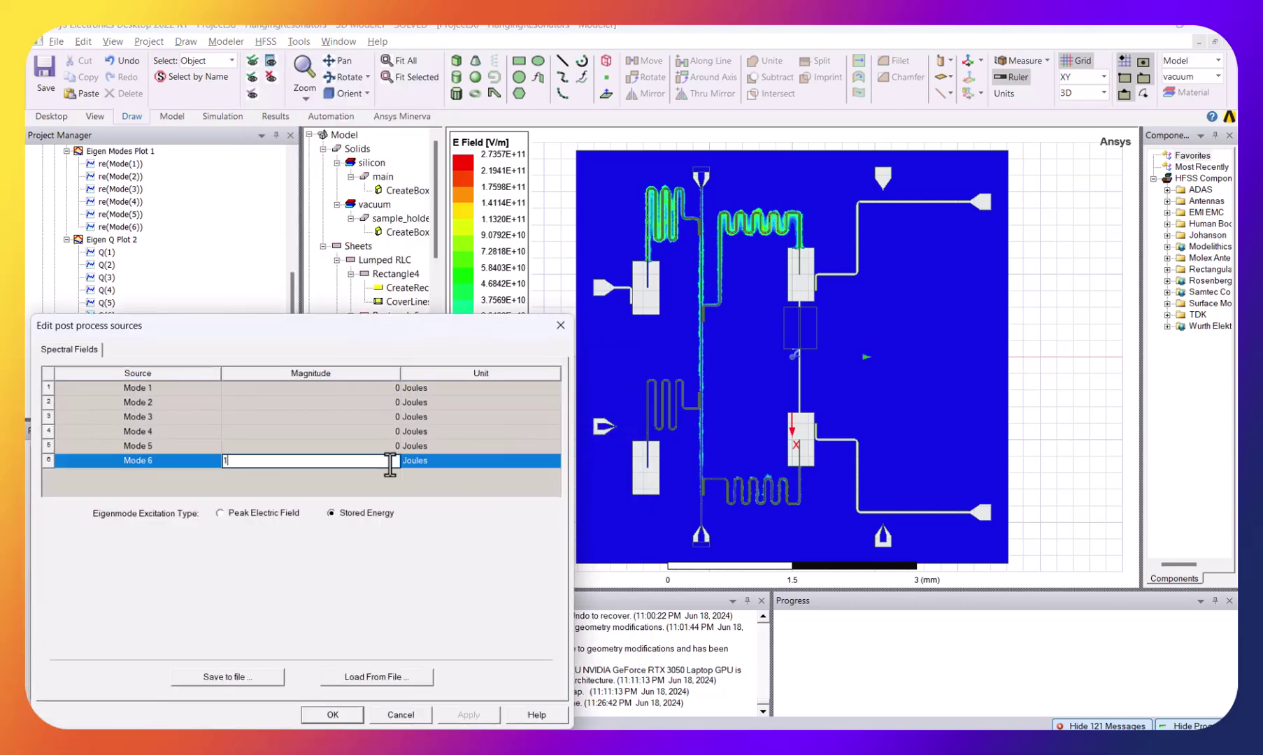
{"action": "type", "text": "0"}
{"action": "left_click", "coordinate": [396, 388]}
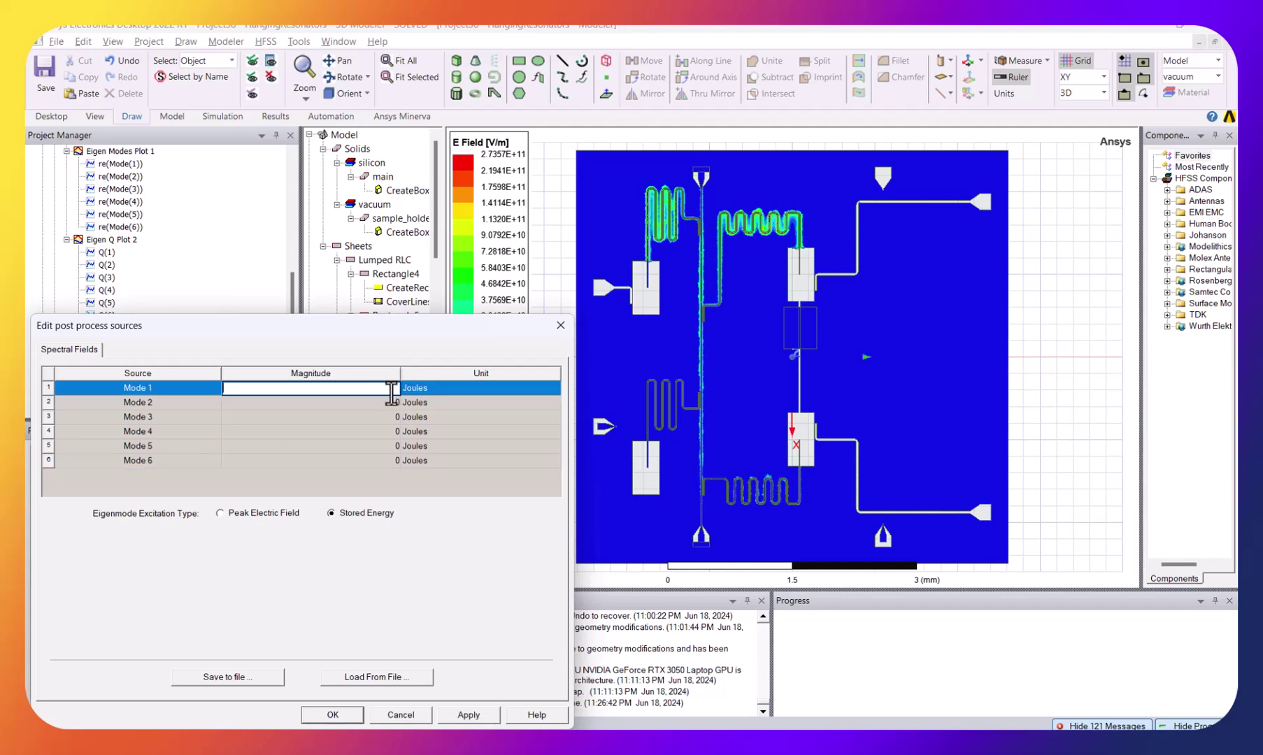
{"action": "key", "text": "Return"}
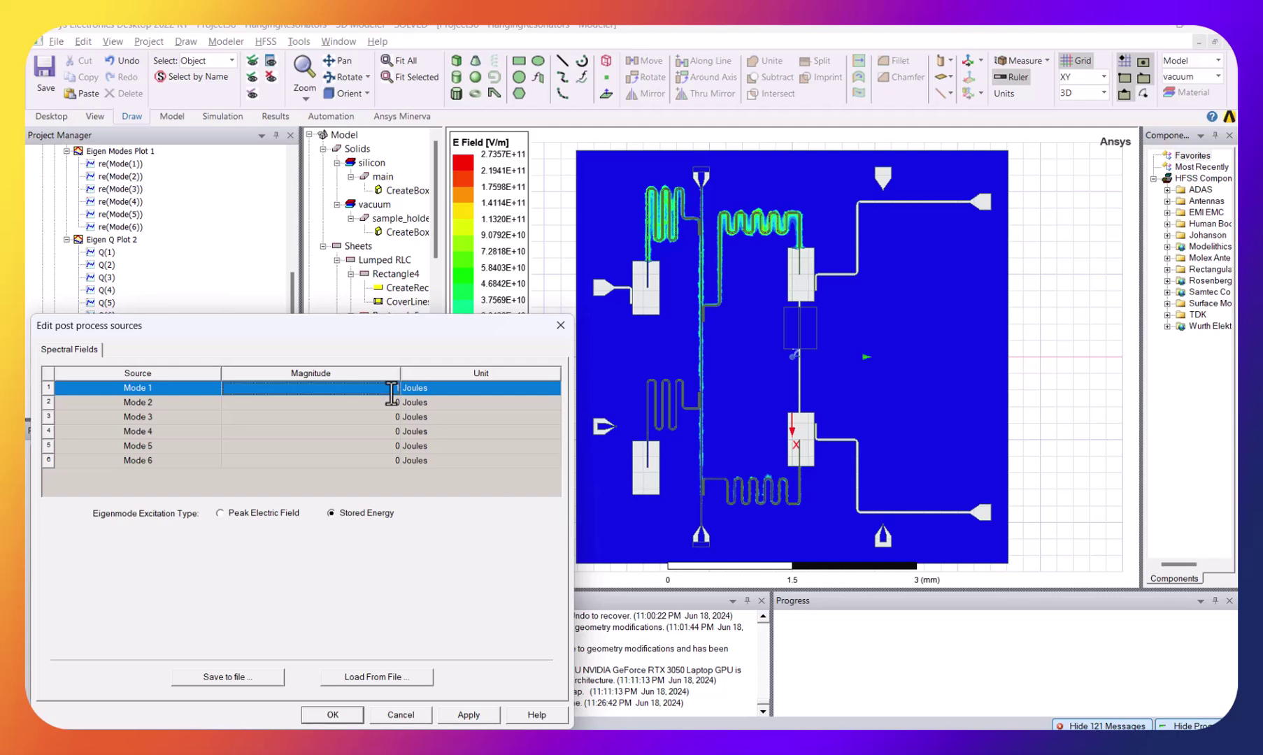
{"action": "left_click", "coordinate": [453, 717]}
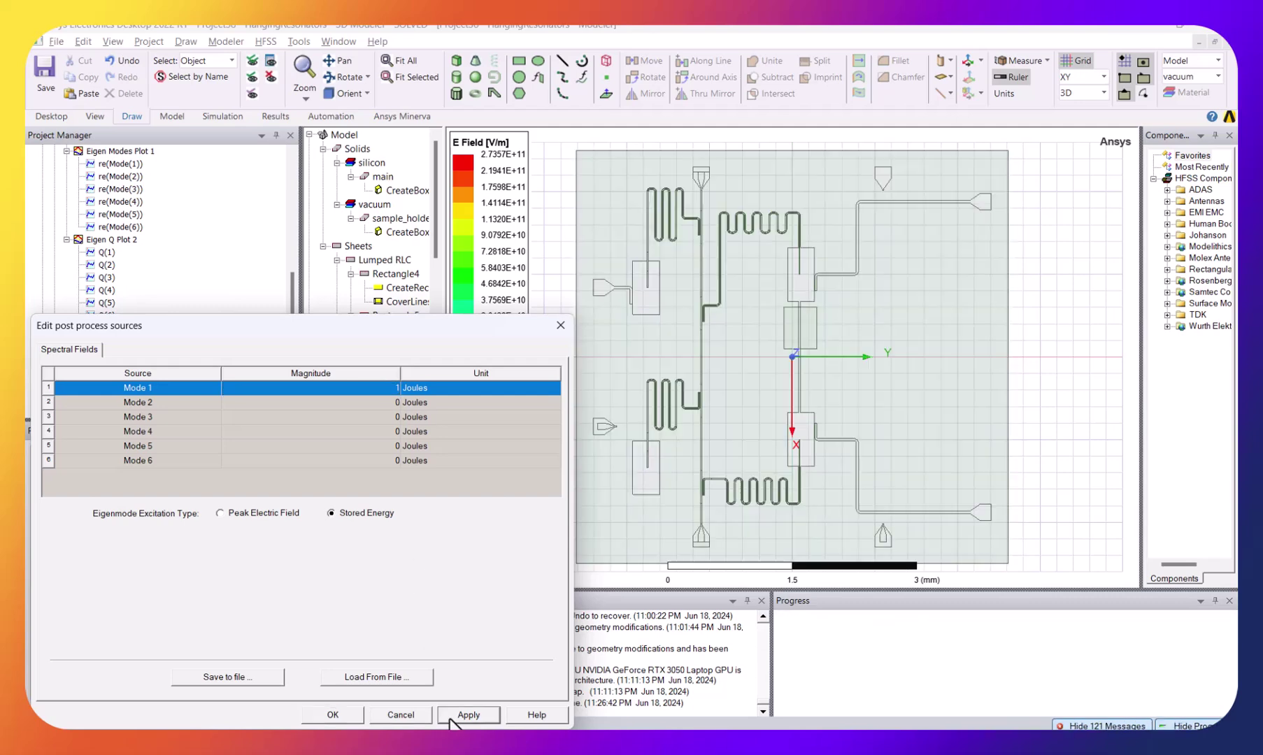
{"action": "left_click", "coordinate": [453, 716]}
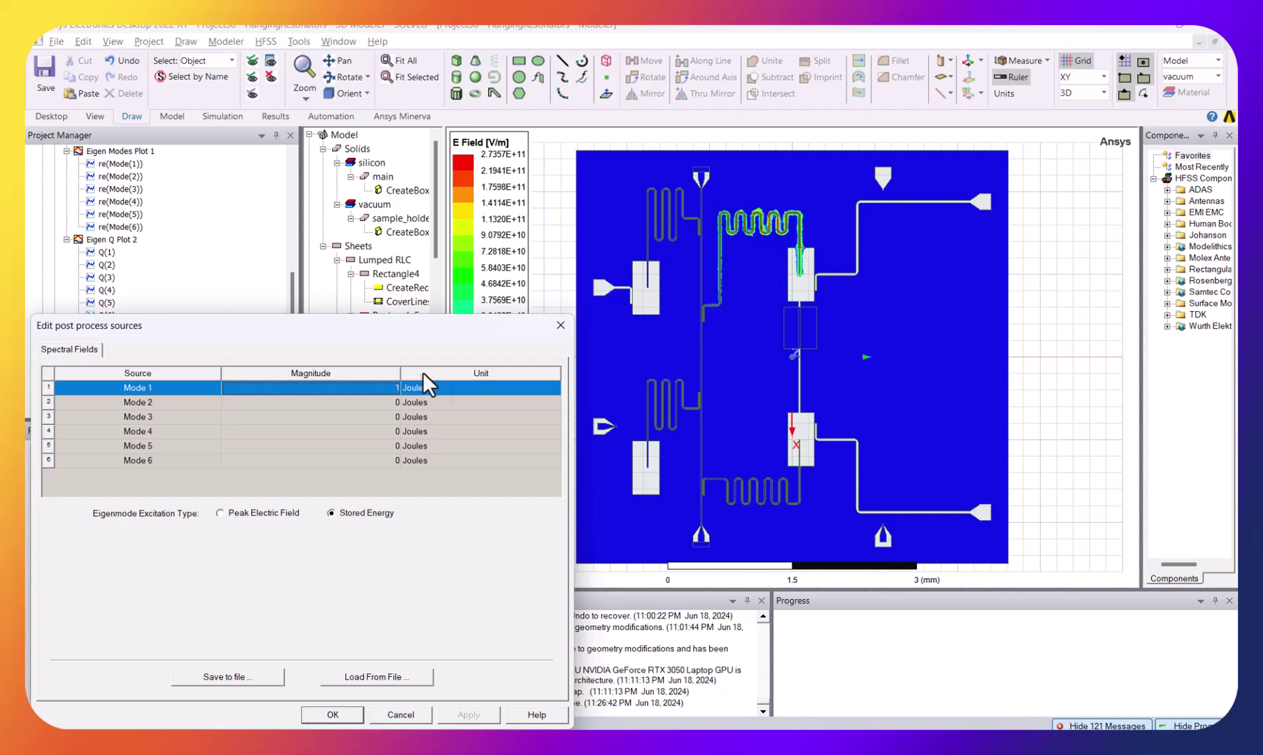
Set the source magnitude of Mode 1 to 0 and Mode 2 to 1 Joules, and update the E field plot
{"action": "left_click", "coordinate": [360, 398]}
{"action": "double_click", "coordinate": [389, 390]}
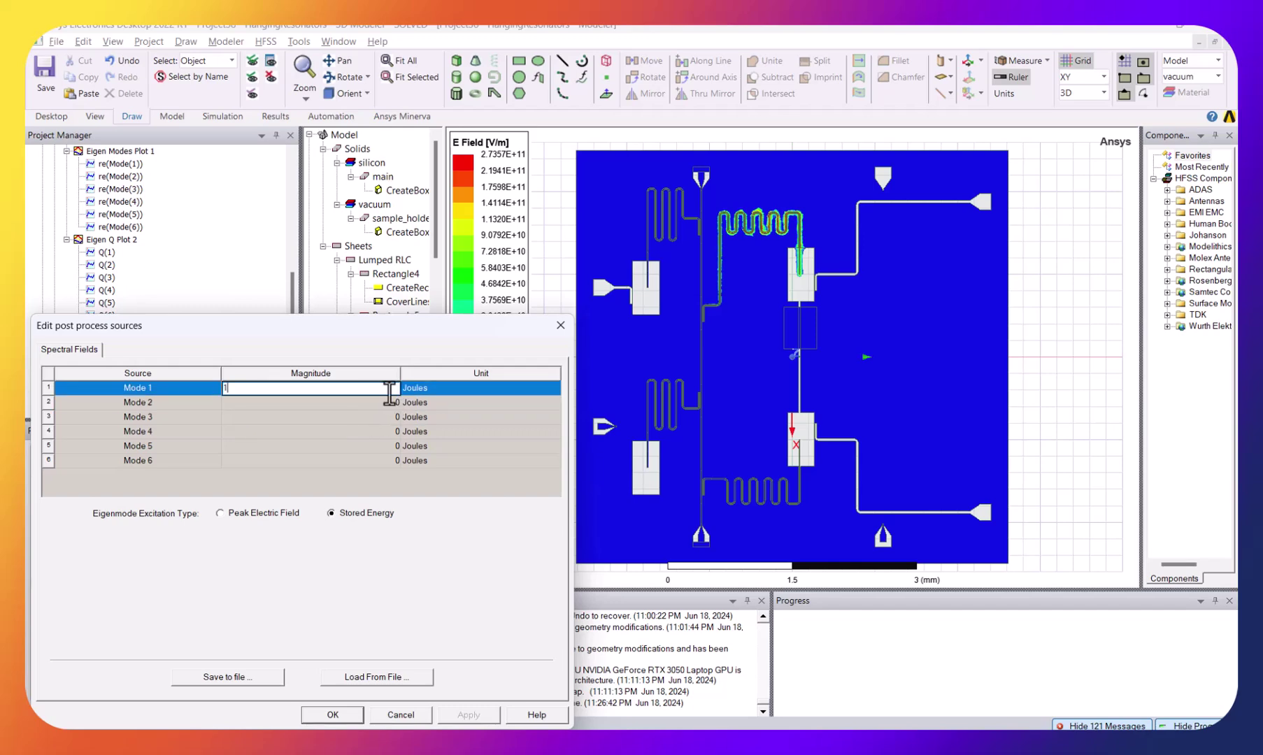
{"action": "key", "text": "BackSpace"}
{"action": "type", "text": "0"}
{"action": "double_click", "coordinate": [395, 402]}
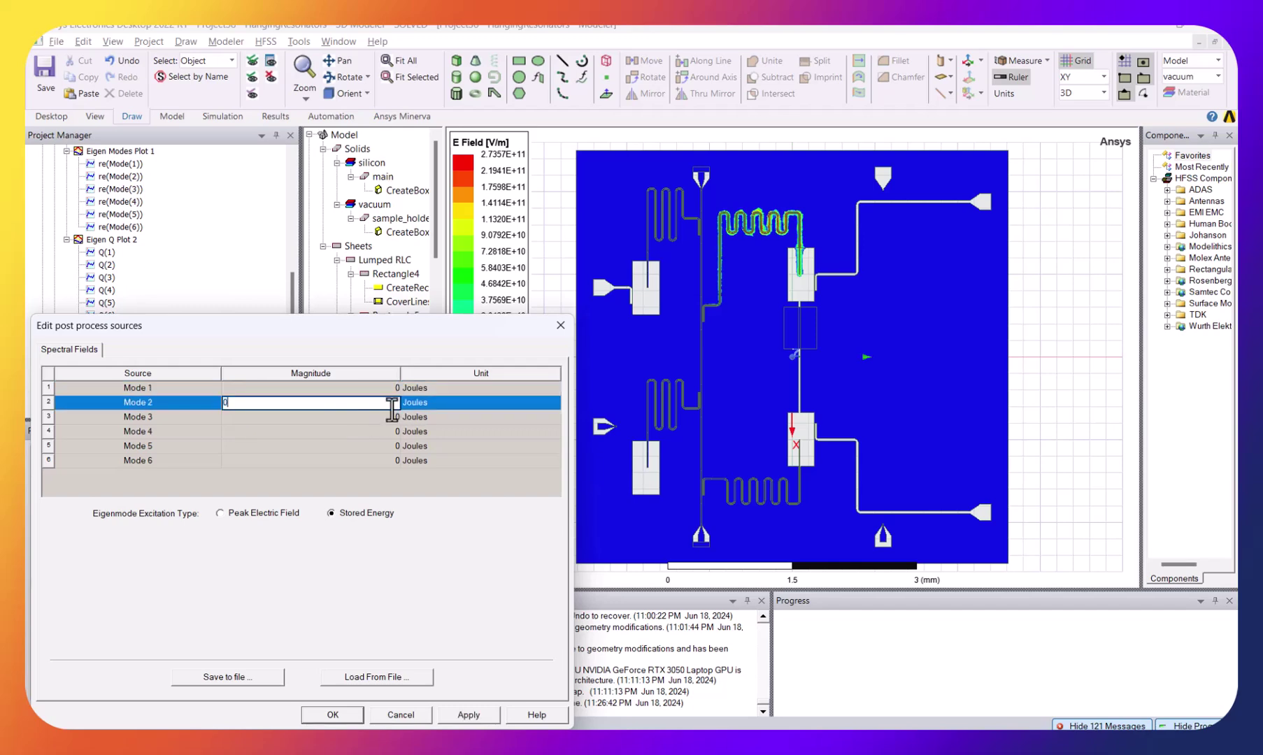
{"action": "type", "text": "1"}
{"action": "left_click", "coordinate": [472, 715]}
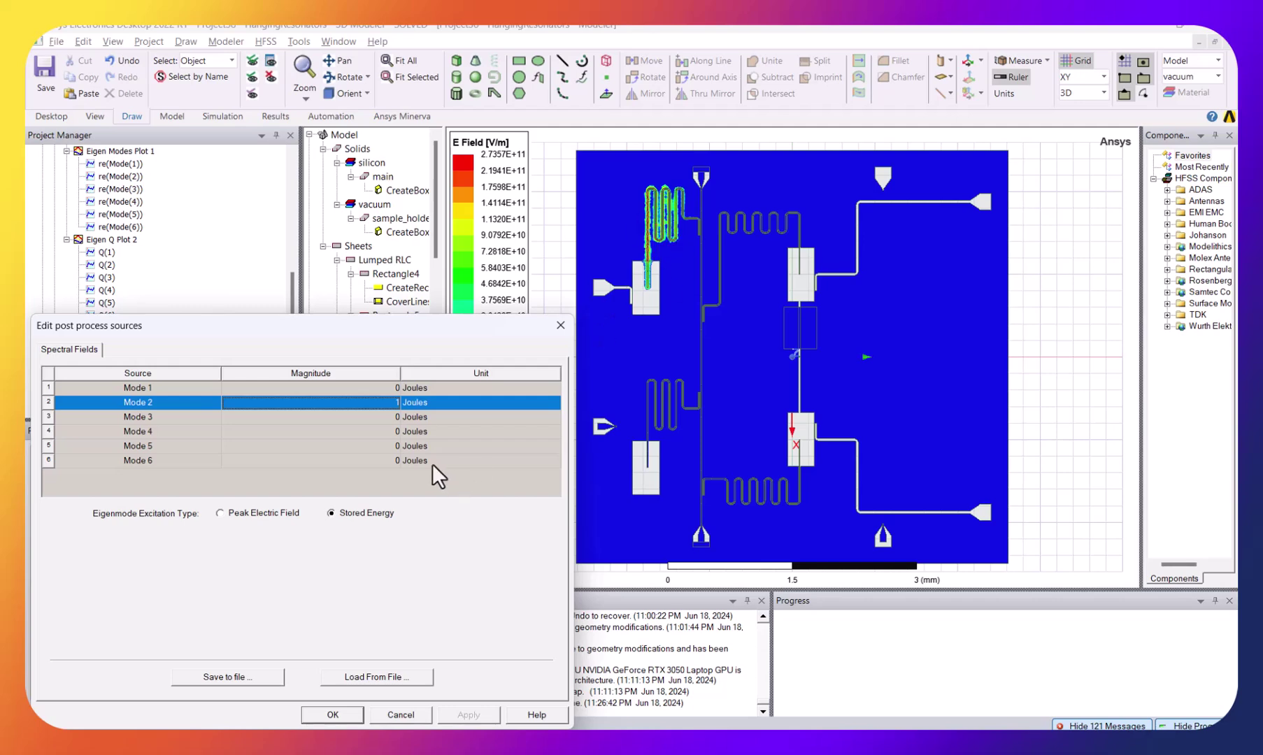
Set the source magnitude of Mode 2 to 0 and Mode 3 to 1 Joules, and update the E field plot
{"action": "left_click", "coordinate": [371, 405]}
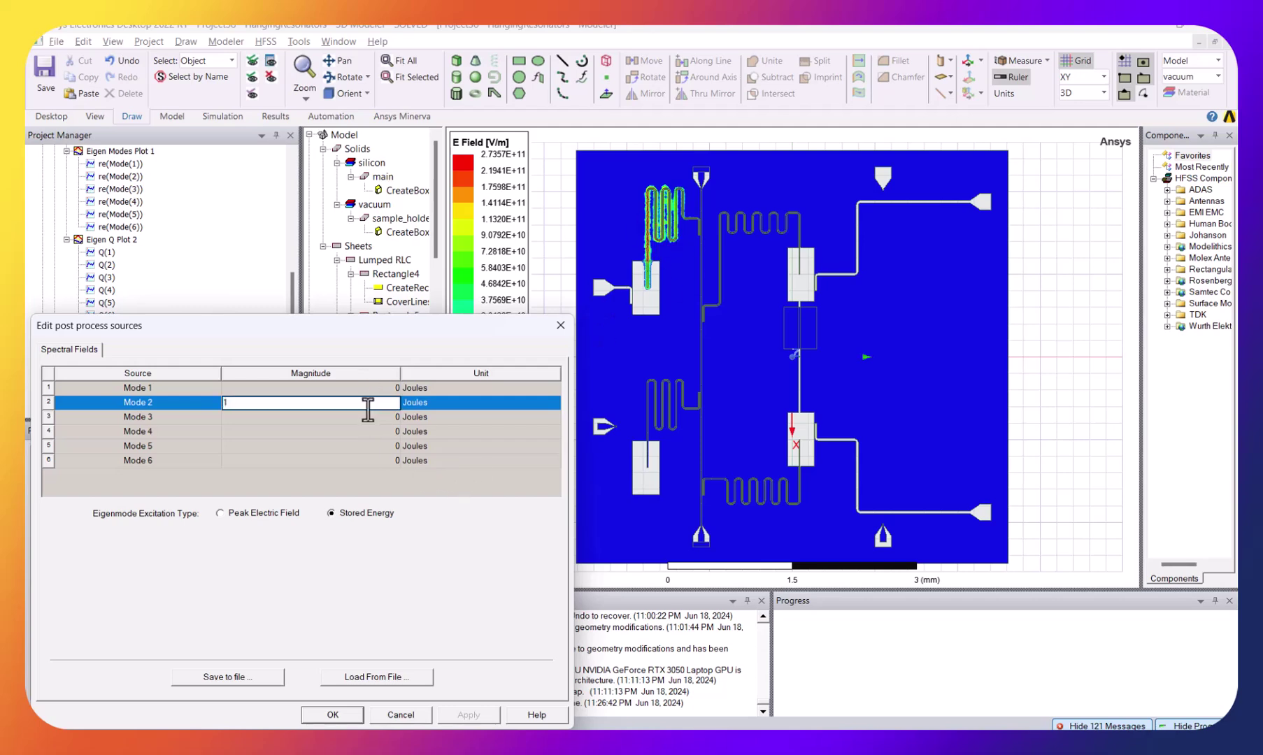
{"action": "type", "text": "0"}
{"action": "key", "text": "Return"}
{"action": "left_click", "coordinate": [389, 419]}
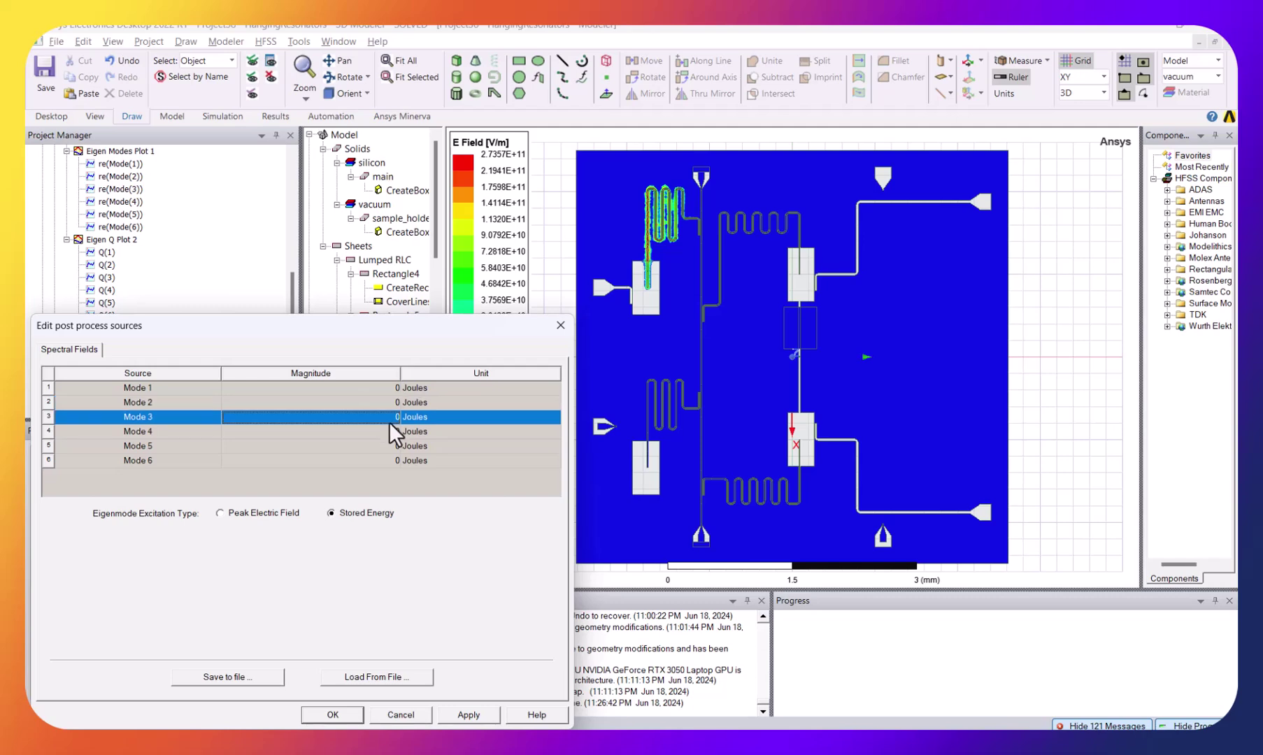
{"action": "left_click", "coordinate": [387, 418]}
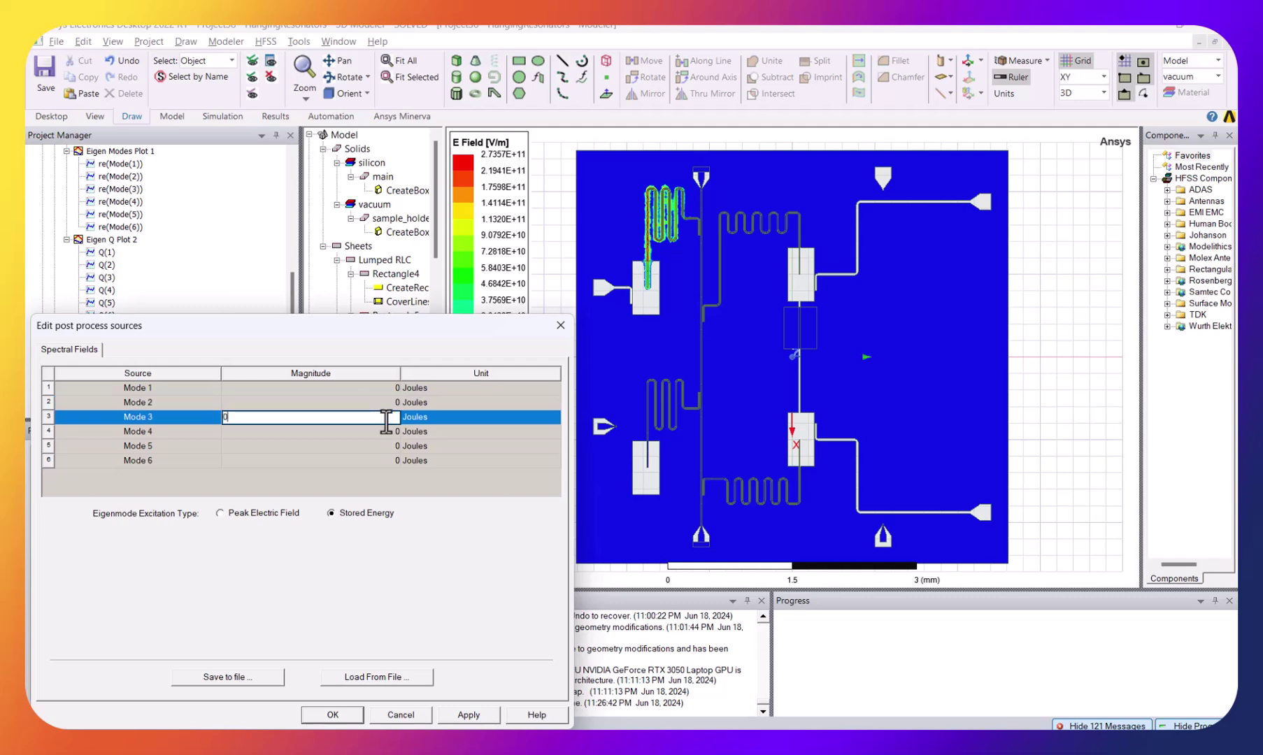
{"action": "type", "text": "1"}
{"action": "key", "text": "Return"}
{"action": "left_click", "coordinate": [467, 715]}
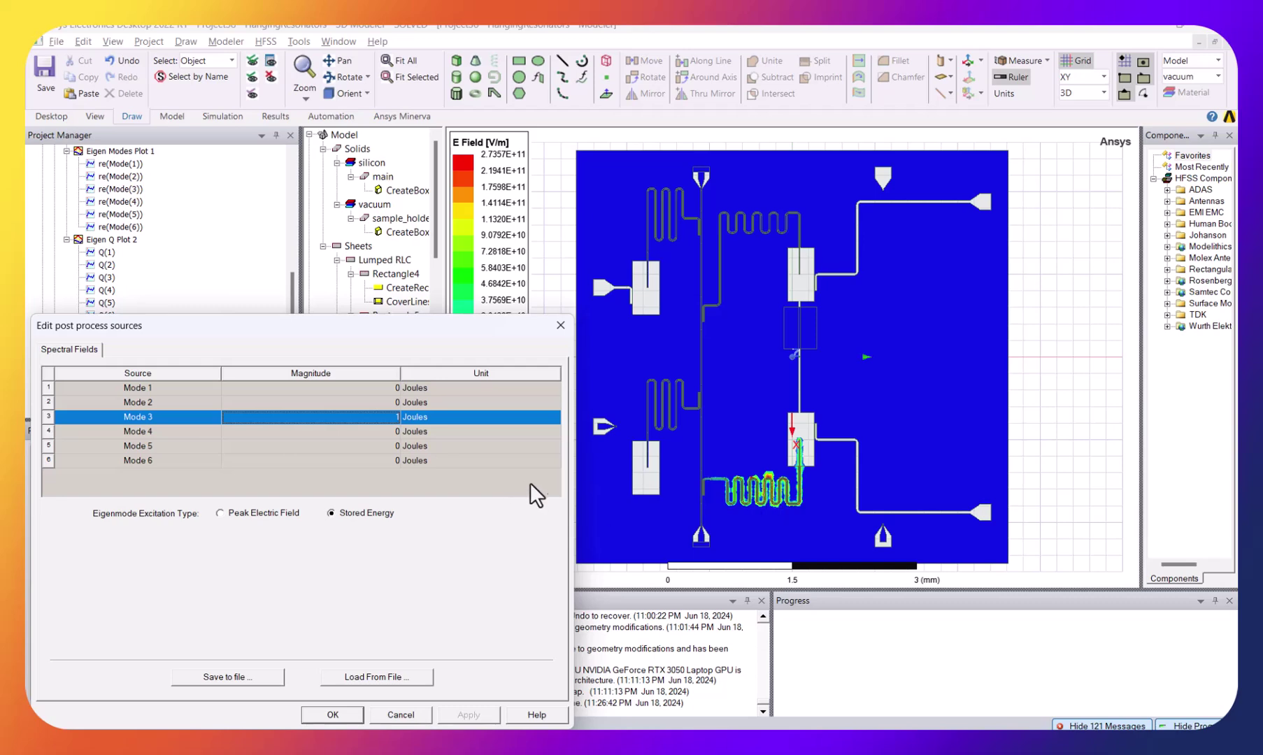
Set Mode 3 to 0 and Mode 4 to 1 Joules, apply the sources to the E field plot and close the source settings
{"action": "left_click", "coordinate": [387, 412]}
{"action": "type", "text": "0"}
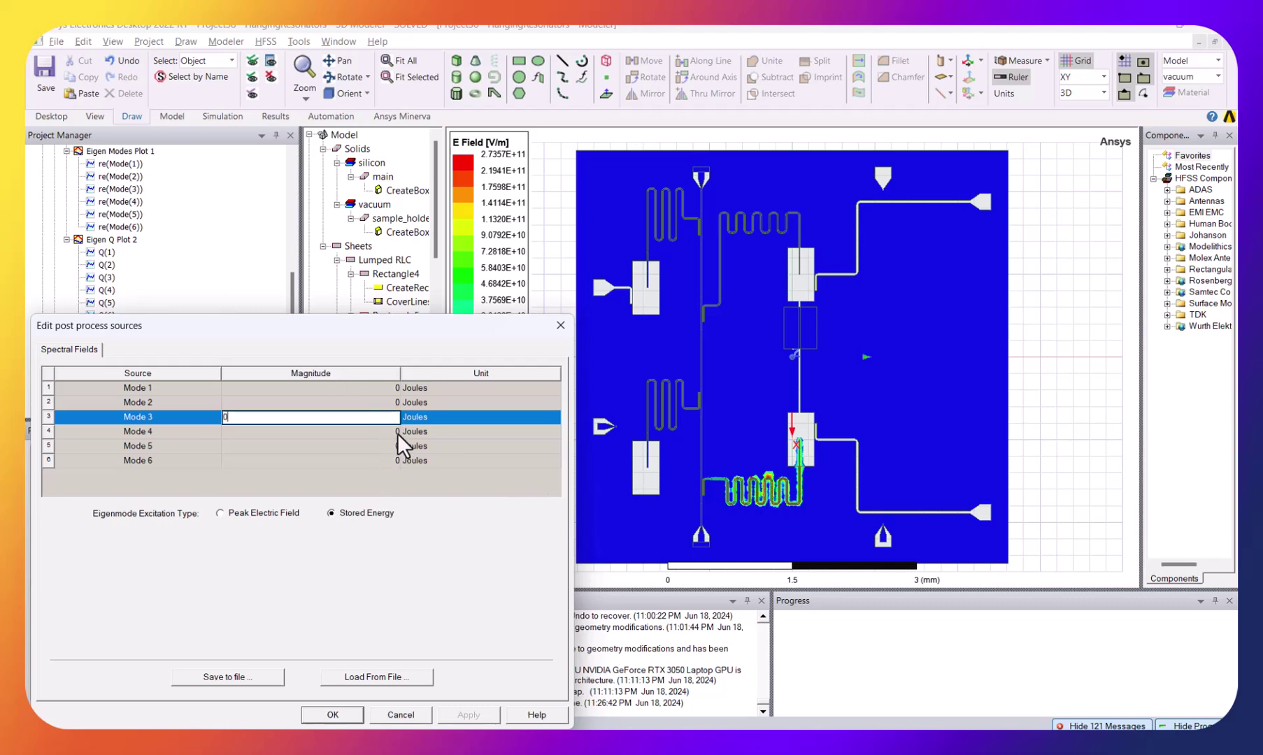
{"action": "left_click", "coordinate": [395, 432]}
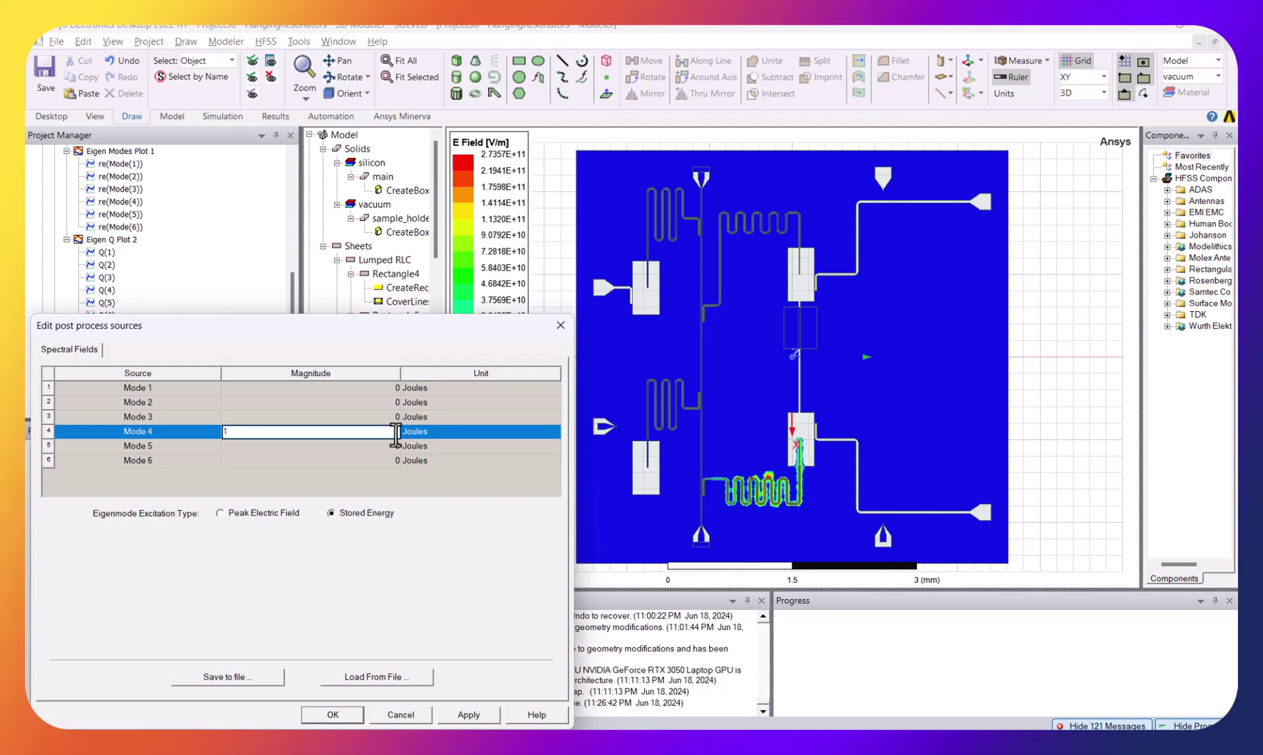
{"action": "key", "text": "Return"}
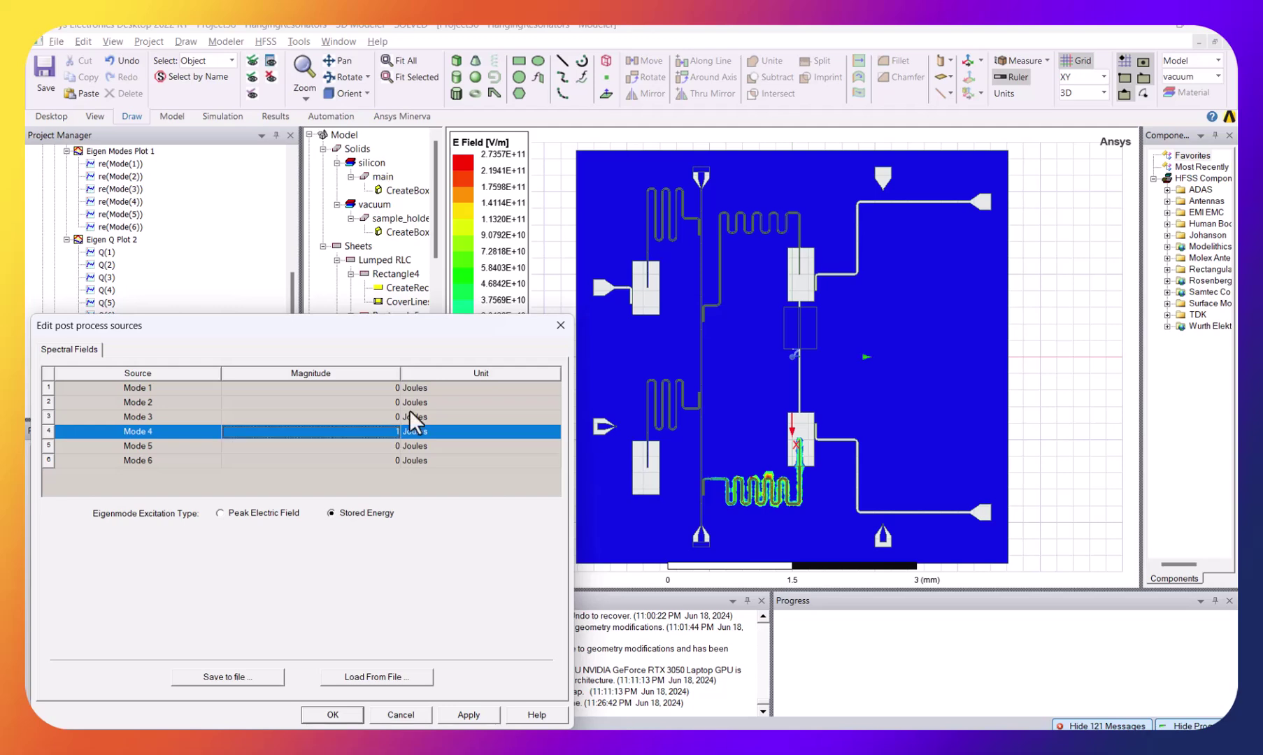
{"action": "left_click", "coordinate": [468, 715]}
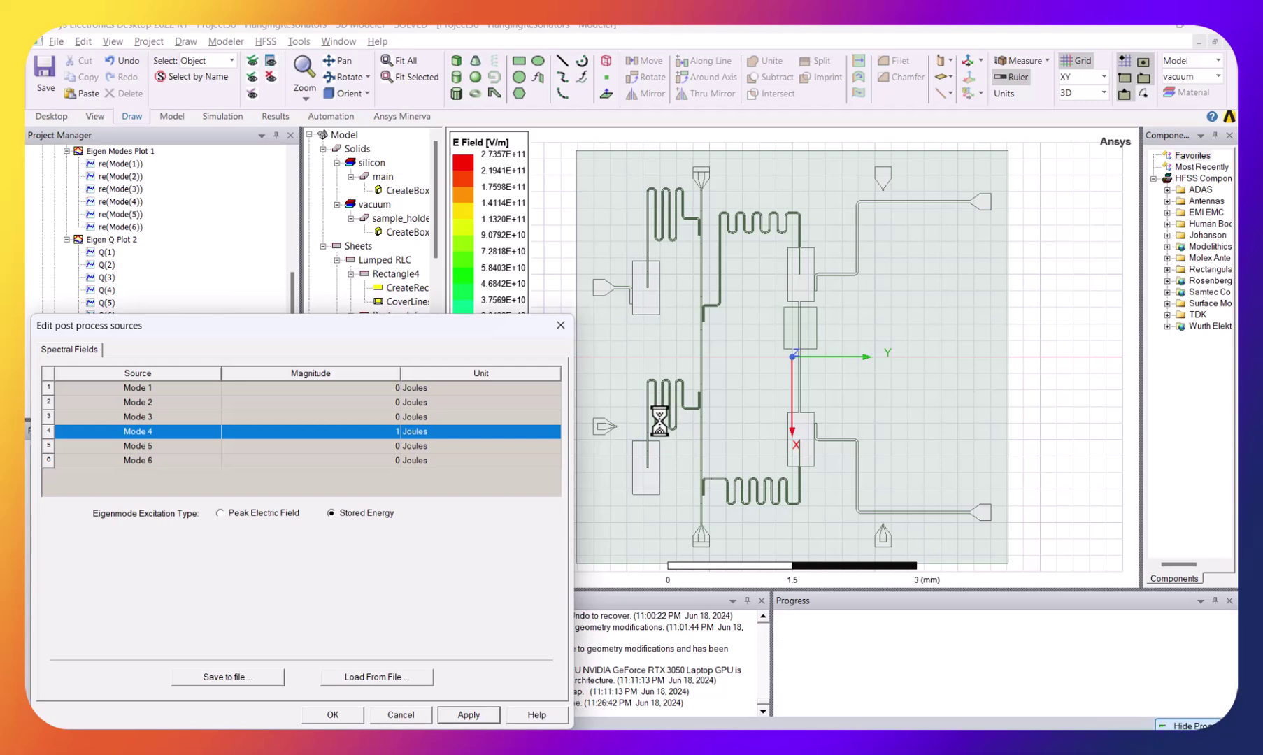
{"action": "left_click", "coordinate": [401, 716]}
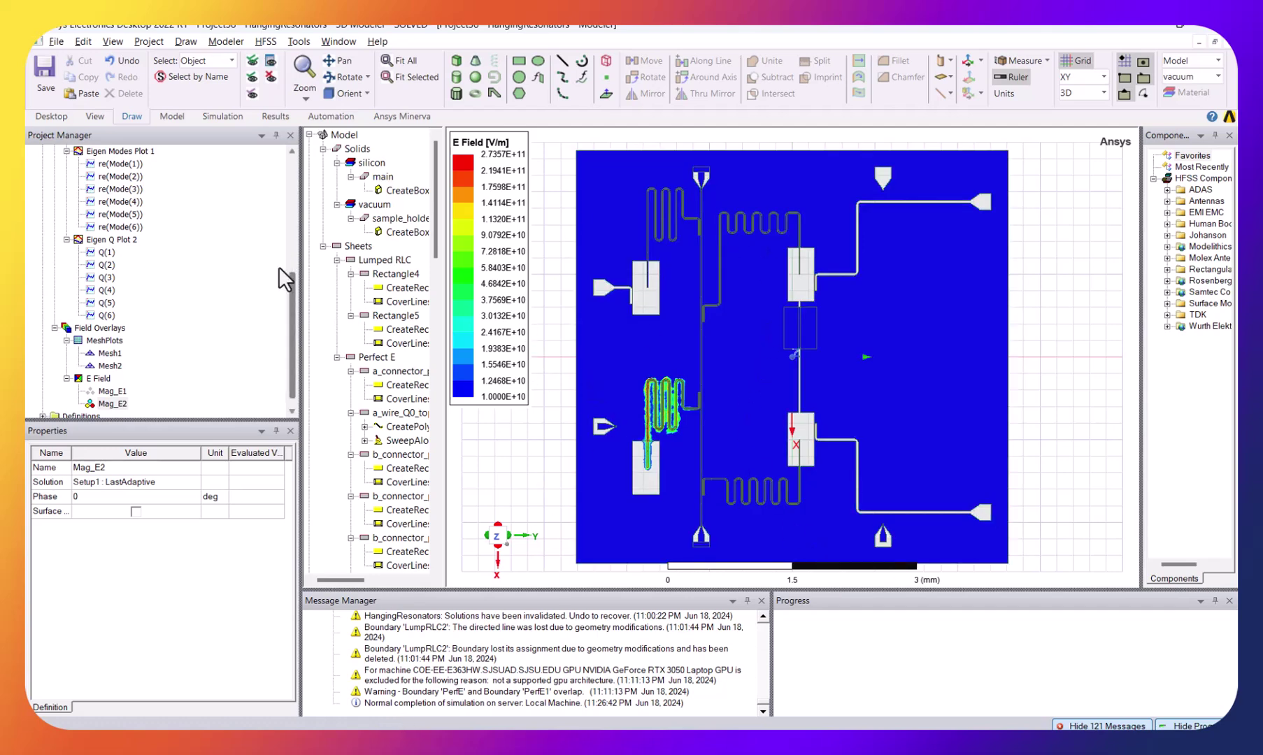
Open Eigen Modes Plot 1 to review the mode frequencies over the adaptive passes
{"action": "double_click", "coordinate": [125, 151]}
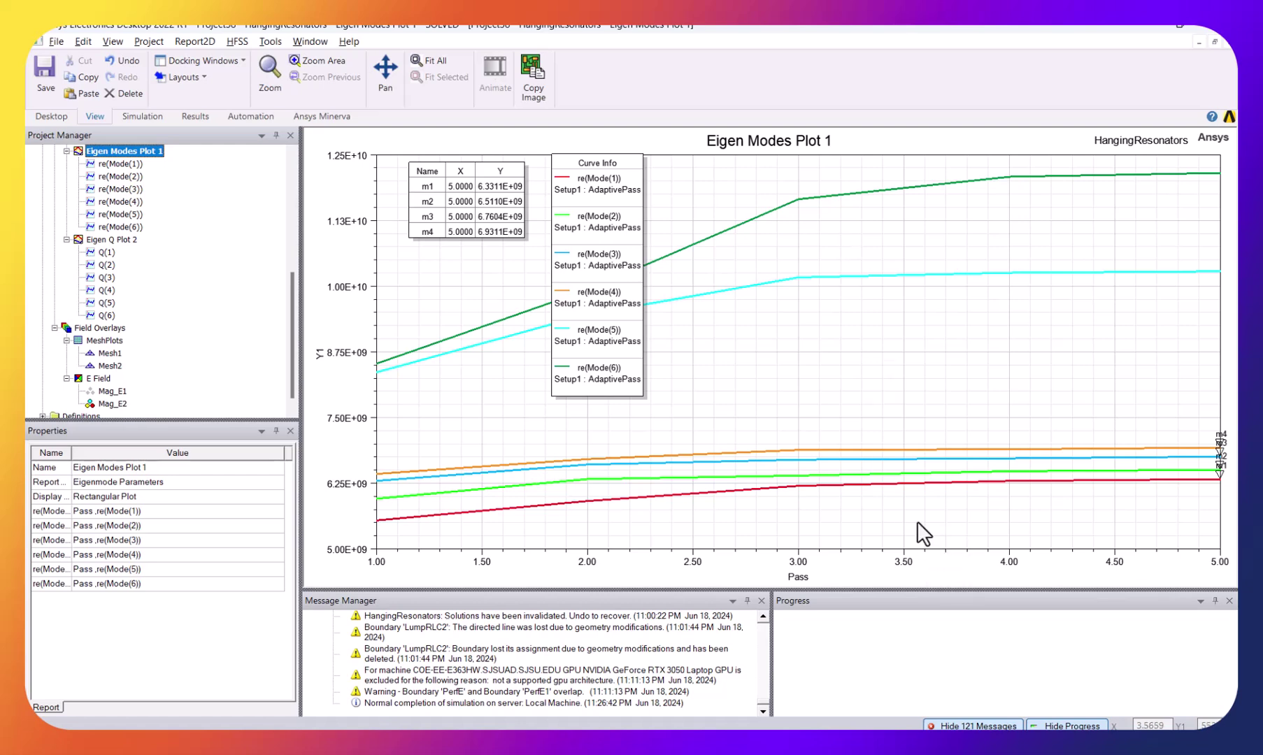
{"action": "left_click", "coordinate": [811, 684]}
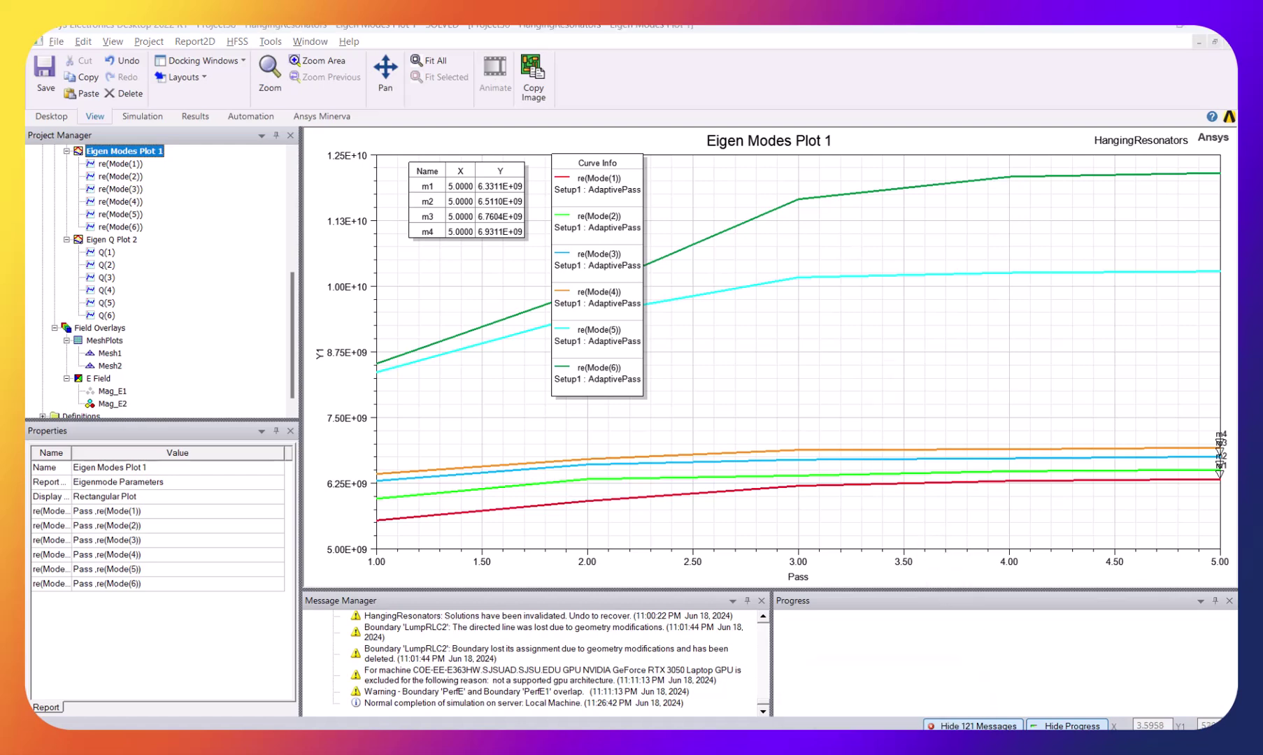